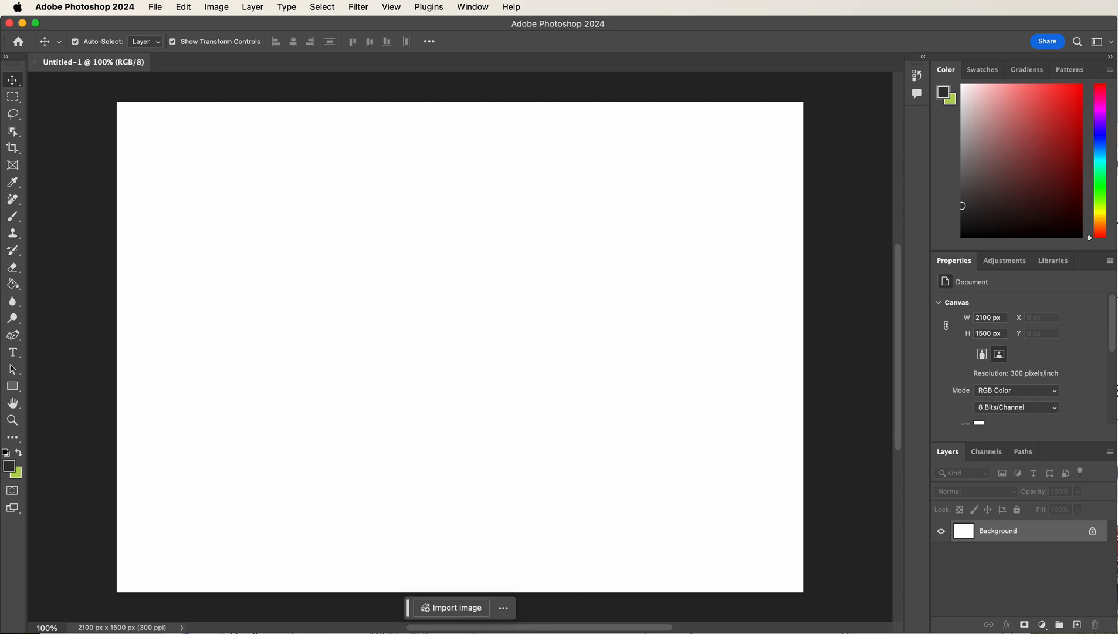
Place IMG_8788.HEIC from the Downloads folder into the open document at its fitted size
{"action": "key", "text": "super+Tab"}
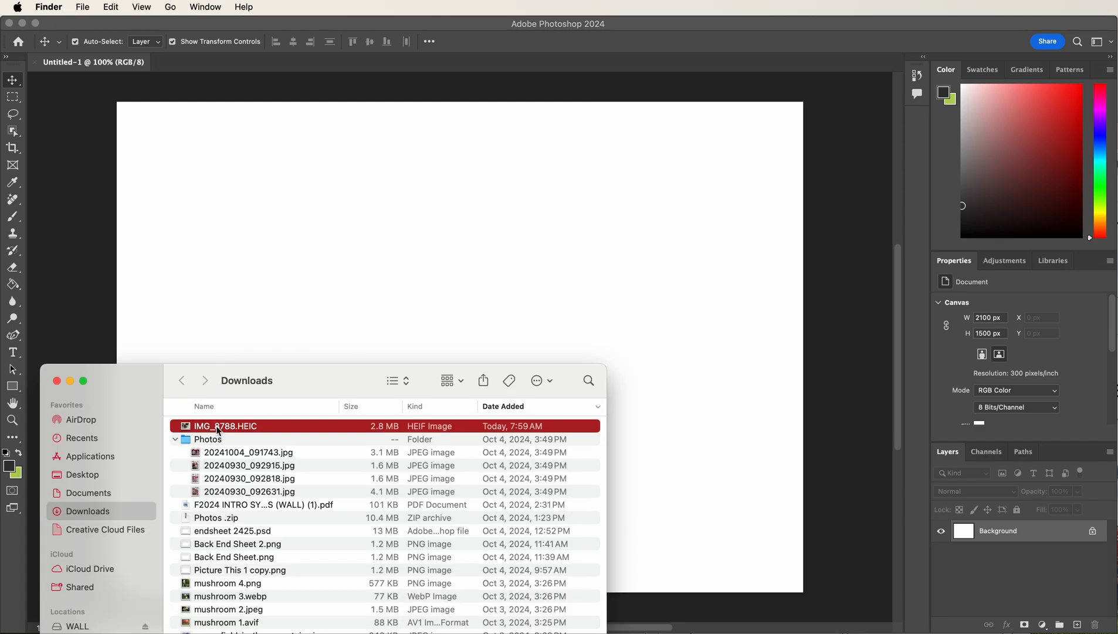
{"action": "left_click_drag", "start_coordinate": [216, 425], "coordinate": [355, 271]}
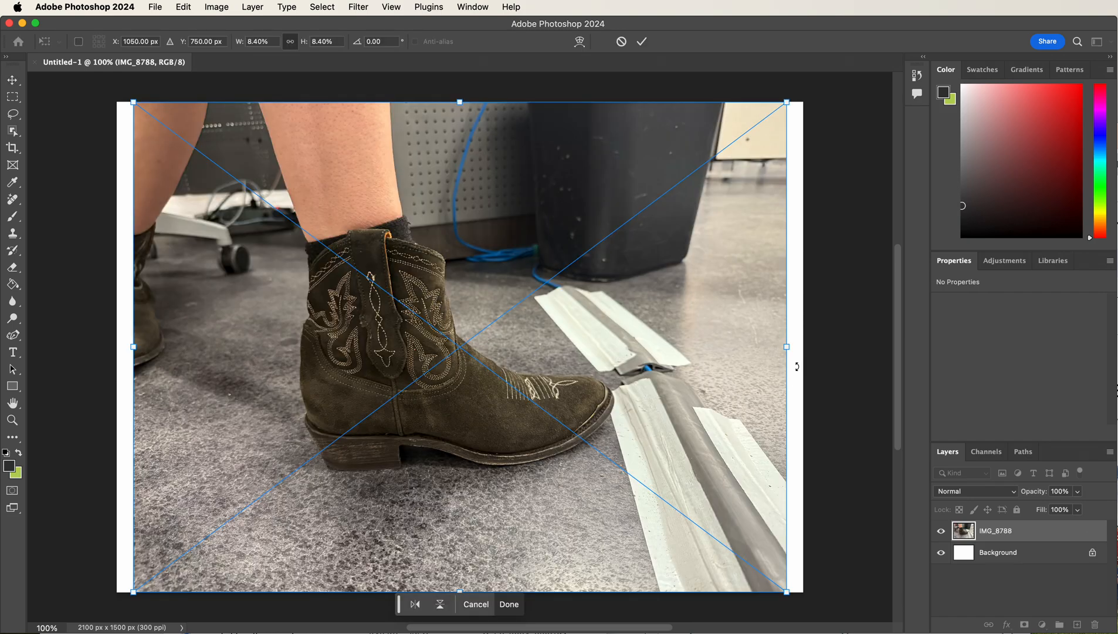
{"action": "key", "text": "Return"}
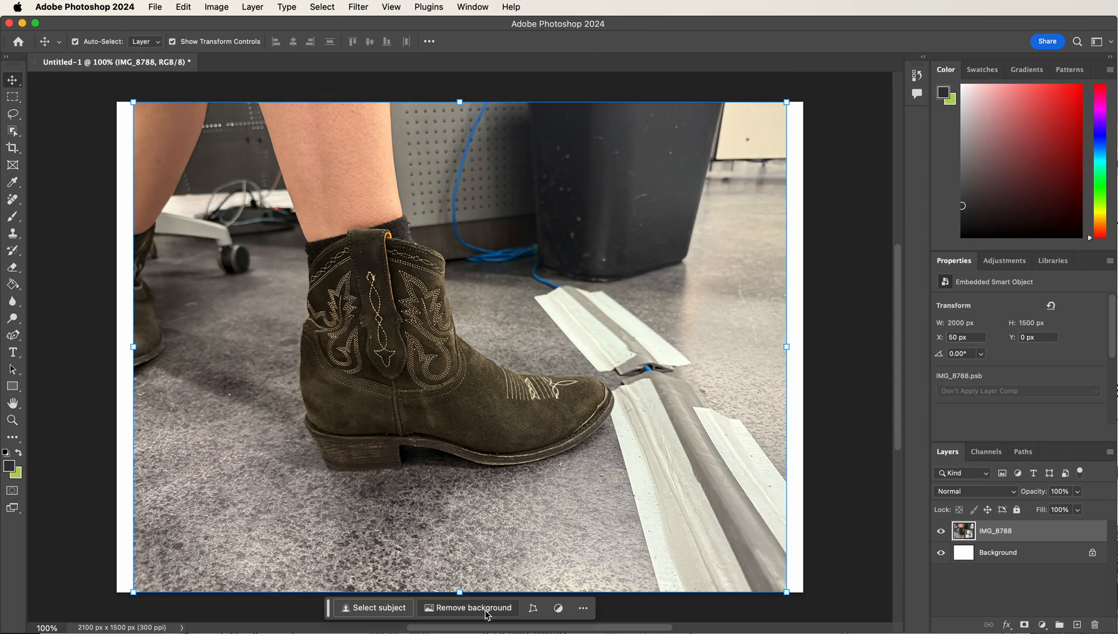
Remove the background from the IMG_8788 boot photo
{"action": "left_click", "coordinate": [475, 8]}
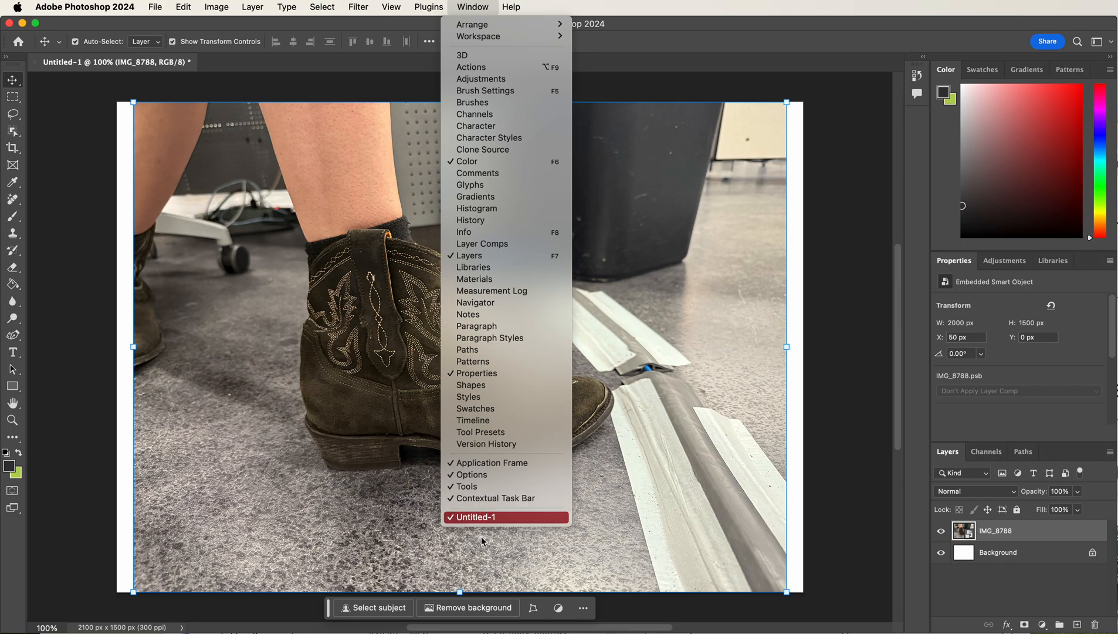
{"action": "left_click", "coordinate": [462, 614]}
{"action": "left_click", "coordinate": [462, 614]}
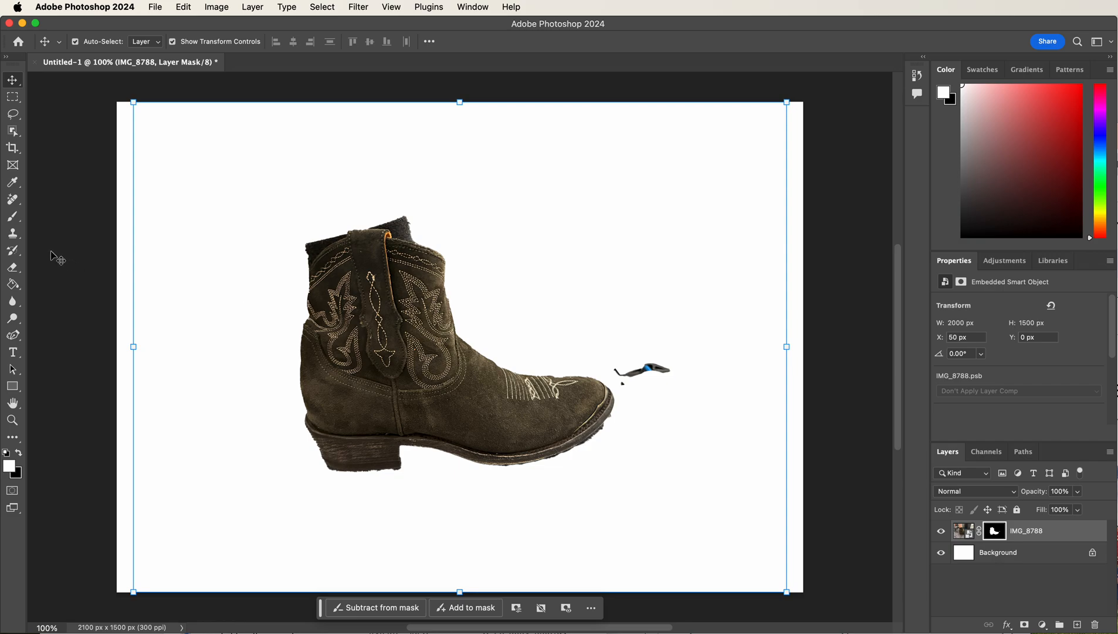
Erase the leftover cable fragments beside the toe and the sock above the boot opening with the 28 px Hard Round eraser
{"action": "left_click", "coordinate": [14, 269]}
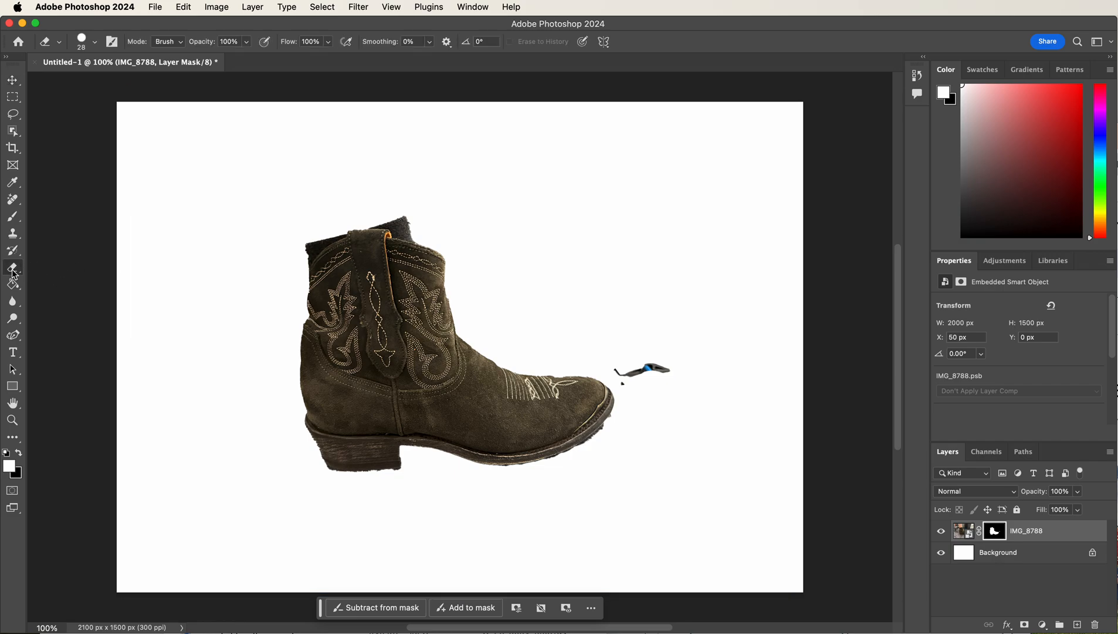
{"action": "right_click", "coordinate": [18, 273]}
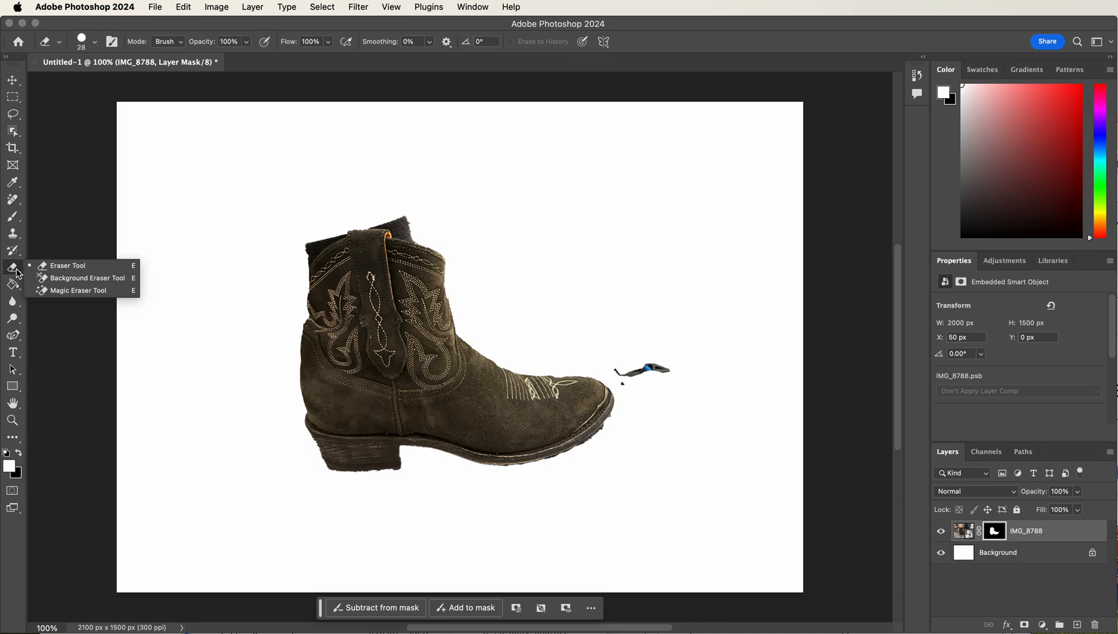
{"action": "left_click", "coordinate": [69, 269]}
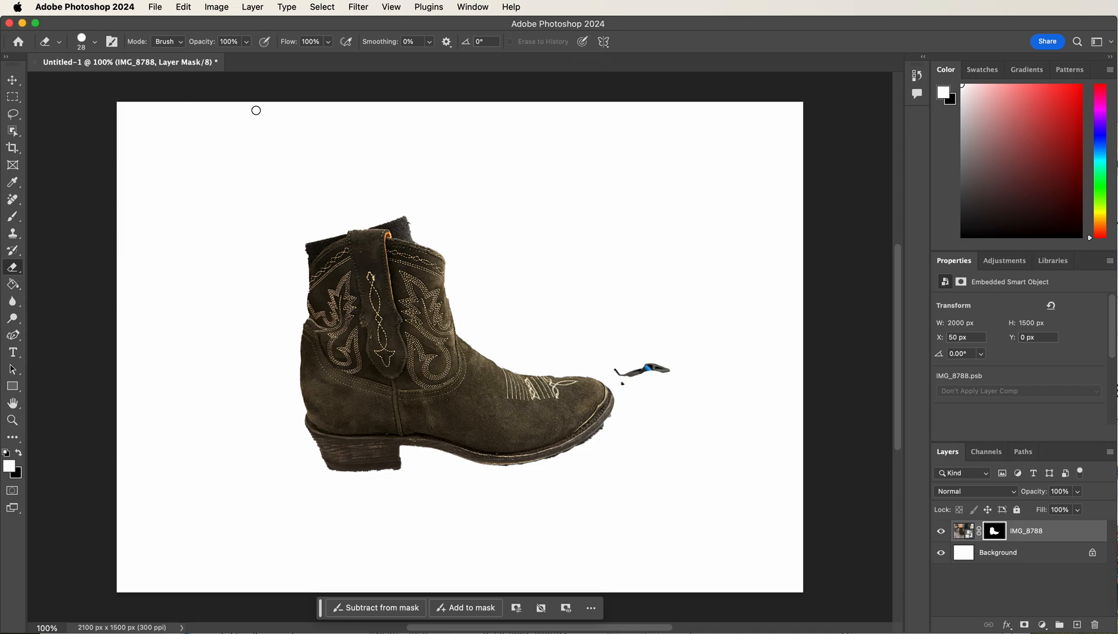
{"action": "left_click", "coordinate": [94, 42]}
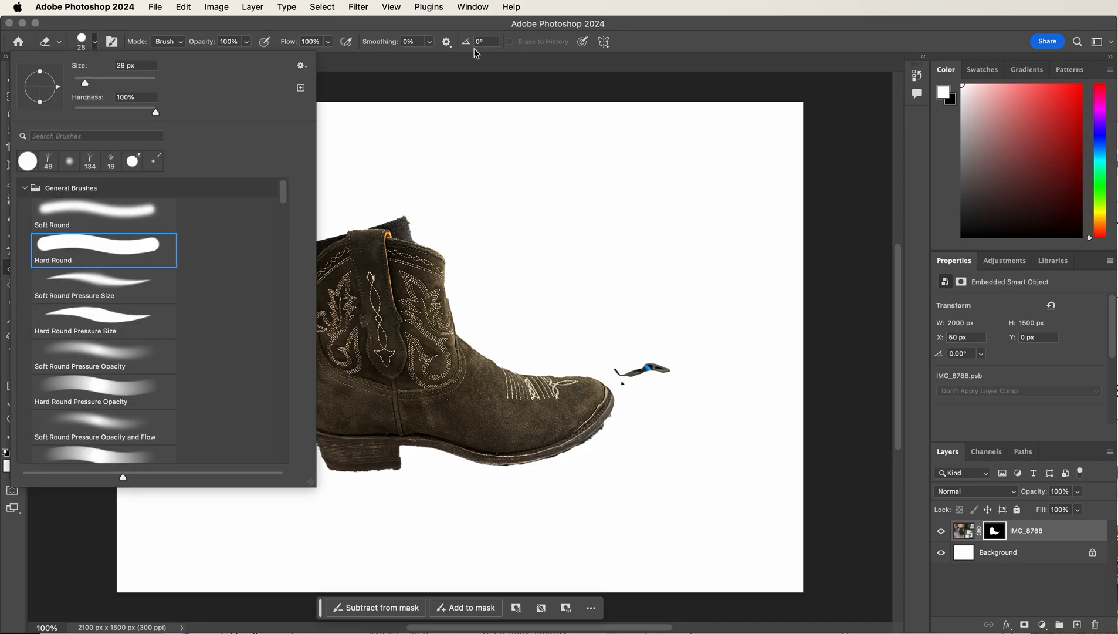
{"action": "left_click", "coordinate": [96, 46]}
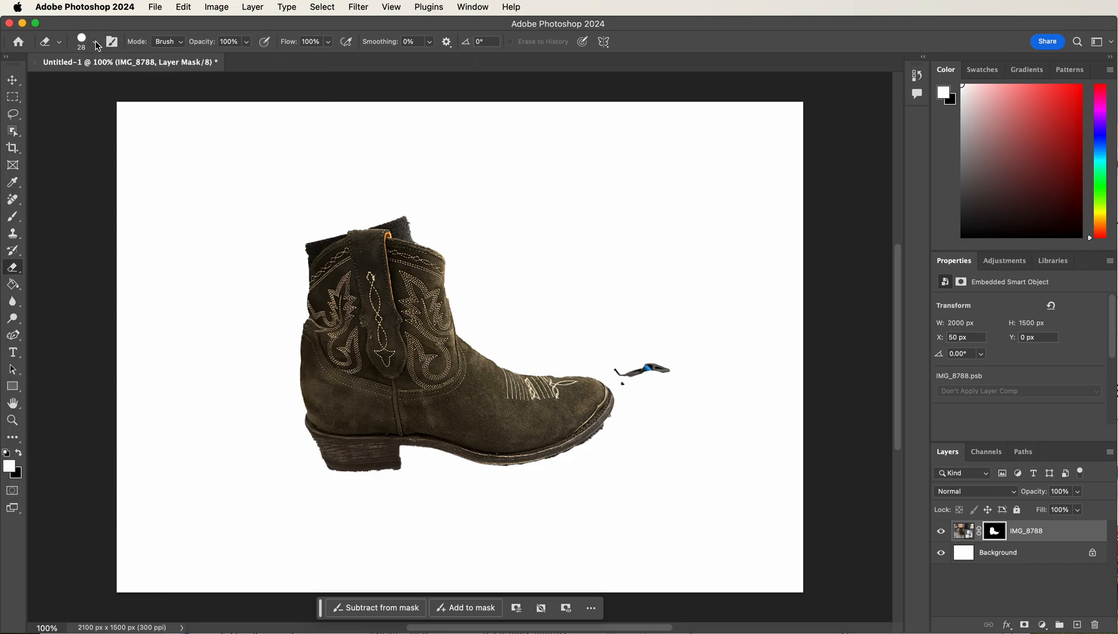
{"action": "mouse_move", "coordinate": [611, 363]}
{"action": "left_mouse_down"}
{"action": "mouse_move", "coordinate": [666, 368]}
{"action": "mouse_move", "coordinate": [652, 362]}
{"action": "mouse_move", "coordinate": [619, 379]}
{"action": "mouse_move", "coordinate": [645, 384]}
{"action": "mouse_move", "coordinate": [669, 370]}
{"action": "left_mouse_up"}
{"action": "mouse_move", "coordinate": [403, 221]}
{"action": "left_mouse_down"}
{"action": "mouse_move", "coordinate": [369, 222]}
{"action": "mouse_move", "coordinate": [438, 241]}
{"action": "mouse_move", "coordinate": [356, 226]}
{"action": "mouse_move", "coordinate": [305, 256]}
{"action": "mouse_move", "coordinate": [321, 238]}
{"action": "left_mouse_up"}
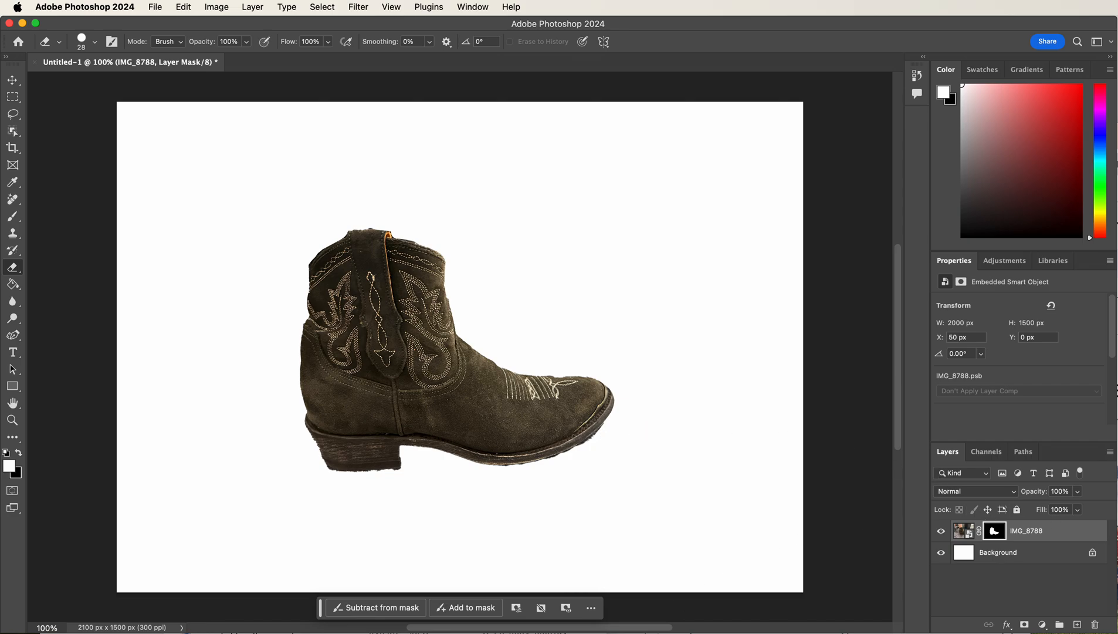
Place the green-field-in-the-mountains image from the Downloads folder into the document
{"action": "key", "text": "super+Tab"}
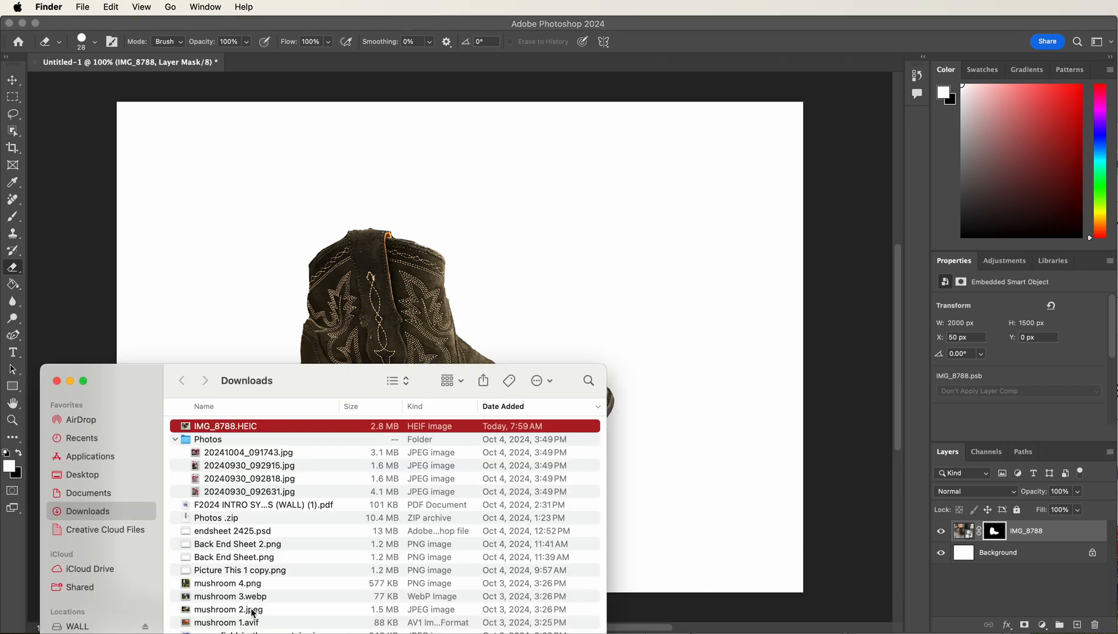
{"action": "left_click", "coordinate": [276, 620]}
{"action": "left_click_drag", "start_coordinate": [274, 631], "coordinate": [639, 272]}
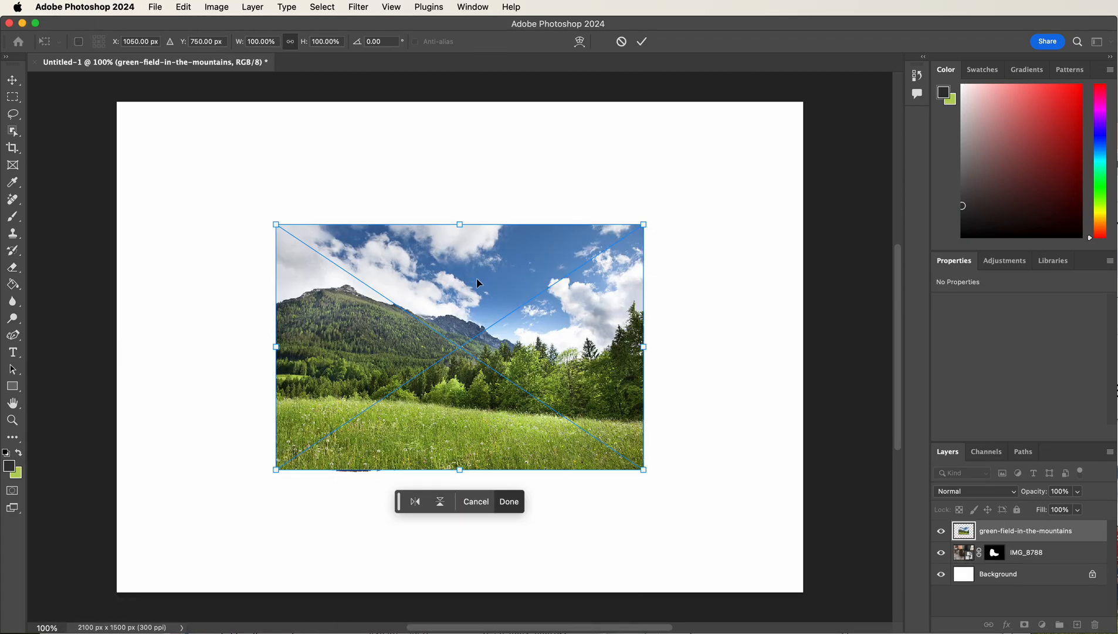
Scale the landscape image to about 201.53% so it covers the whole canvas, and move its layer below IMG_8788
{"action": "left_click_drag", "start_coordinate": [473, 270], "coordinate": [308, 145]}
{"action": "left_click_drag", "start_coordinate": [479, 347], "coordinate": [844, 607]}
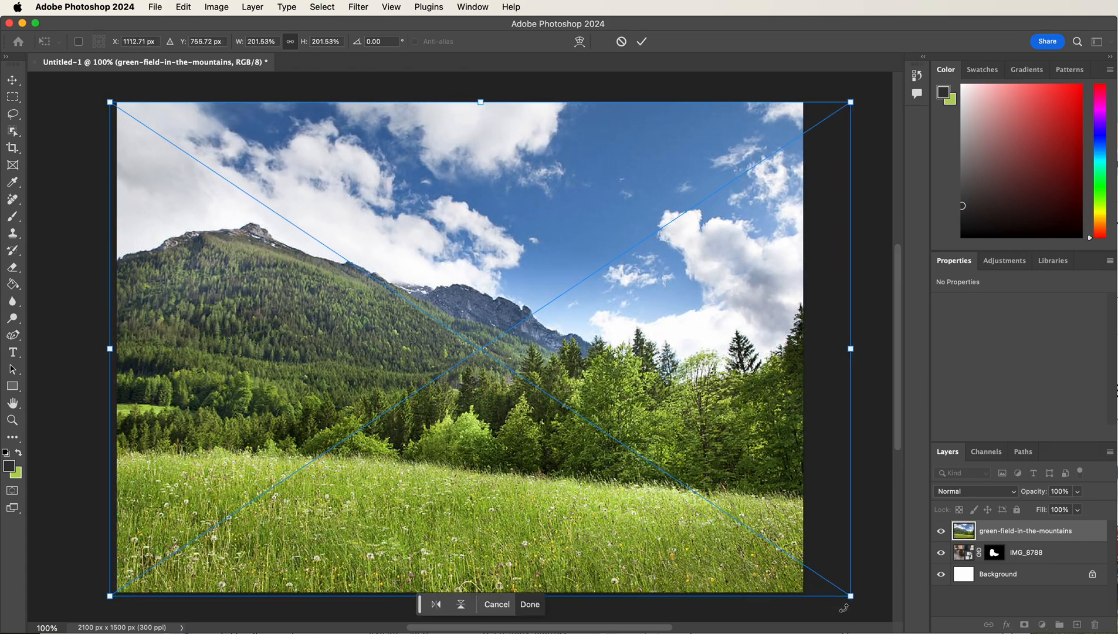
{"action": "left_click_drag", "start_coordinate": [581, 503], "coordinate": [570, 504]}
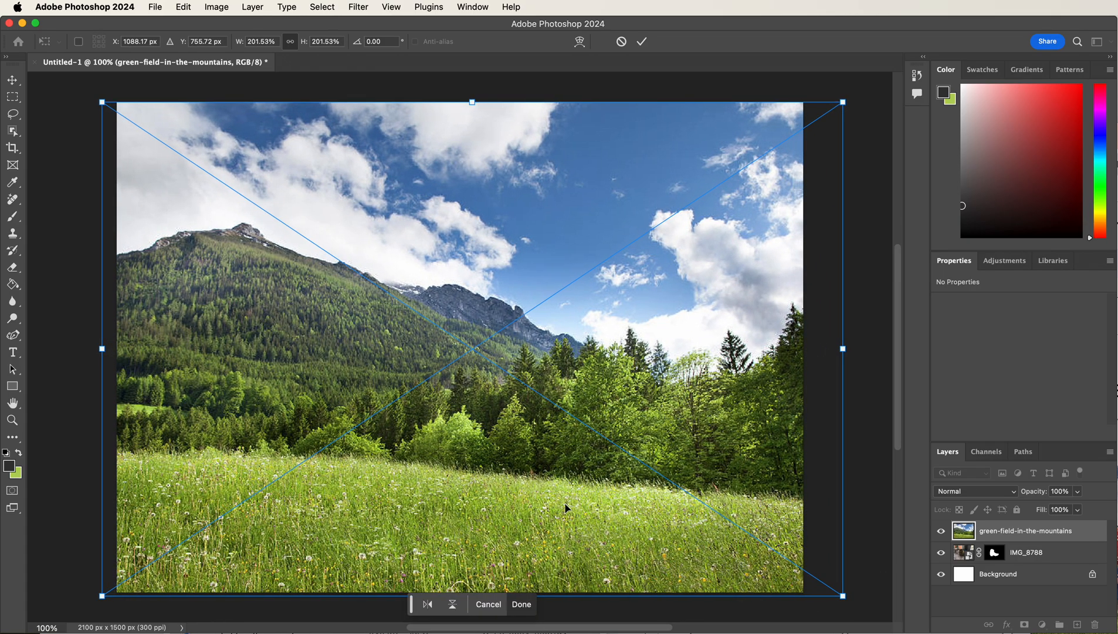
{"action": "key", "text": "Return"}
{"action": "key", "text": "e"}
{"action": "left_click_drag", "start_coordinate": [1048, 534], "coordinate": [1041, 562]}
Position the boot on the grass, rotate it 5.32° and shrink it slightly
{"action": "left_click", "coordinate": [14, 83]}
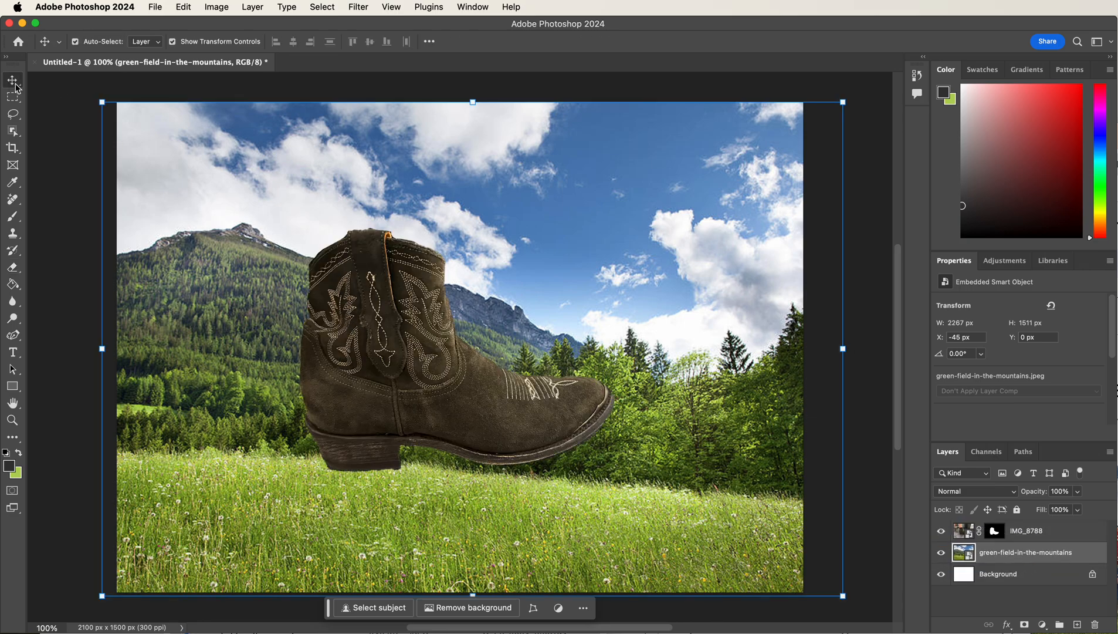
{"action": "left_click_drag", "start_coordinate": [379, 304], "coordinate": [392, 351]}
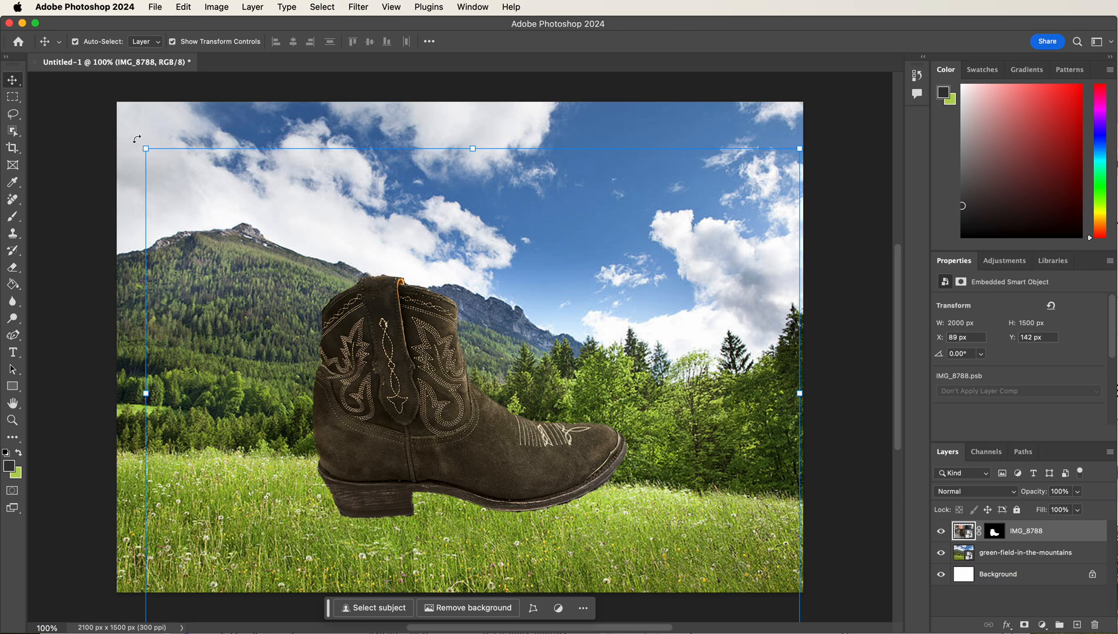
{"action": "left_click_drag", "start_coordinate": [136, 139], "coordinate": [170, 114]}
{"action": "left_click_drag", "start_coordinate": [452, 454], "coordinate": [445, 475]}
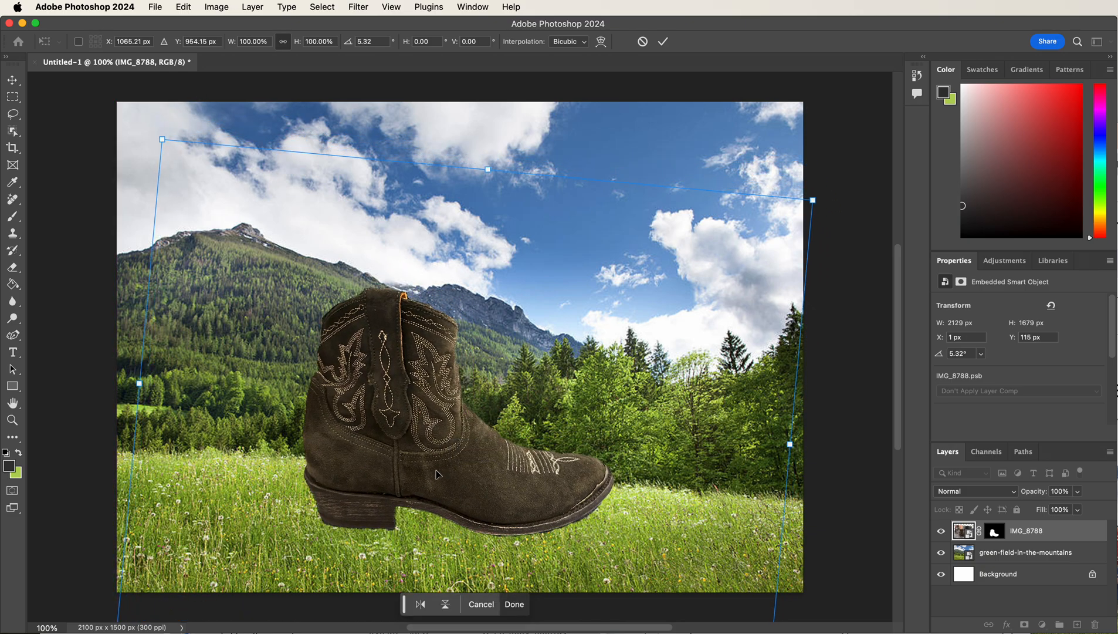
{"action": "mouse_move", "coordinate": [819, 197]}
{"action": "left_mouse_down"}
{"action": "mouse_move", "coordinate": [783, 203]}
{"action": "mouse_move", "coordinate": [801, 208]}
{"action": "left_mouse_up"}
{"action": "mouse_move", "coordinate": [701, 302]}
{"action": "left_mouse_down"}
{"action": "mouse_move", "coordinate": [693, 307]}
{"action": "mouse_move", "coordinate": [704, 304]}
{"action": "left_mouse_up"}
{"action": "key", "text": "Return"}
{"action": "left_click", "coordinate": [851, 323]}
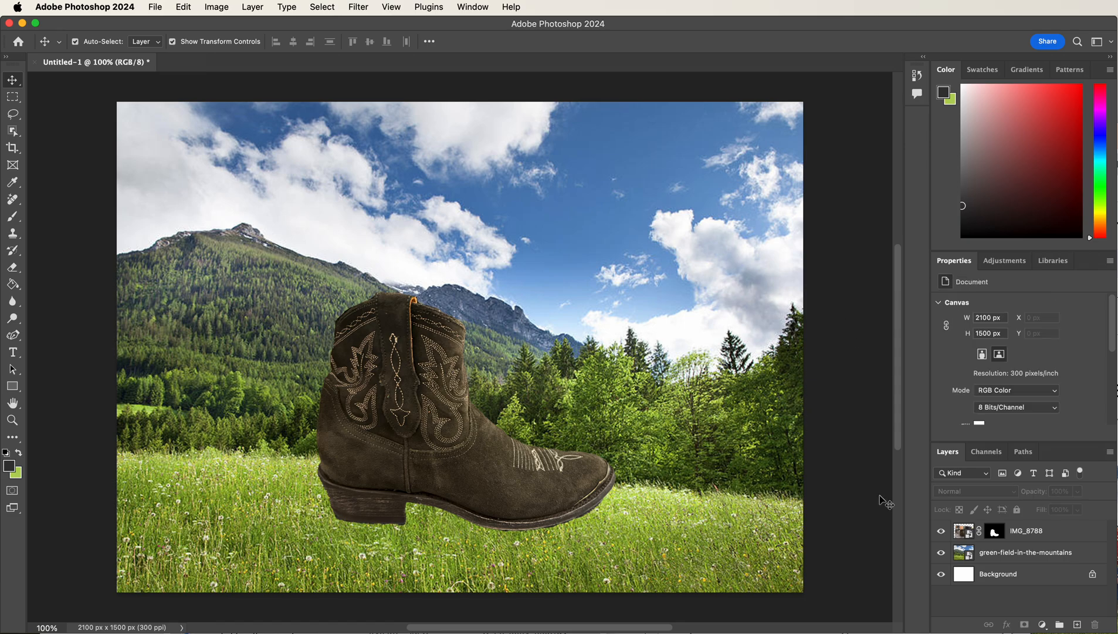
Add a new layer above the boot layer and choose the Soft Round tip for the Brush tool
{"action": "left_click", "coordinate": [1066, 539]}
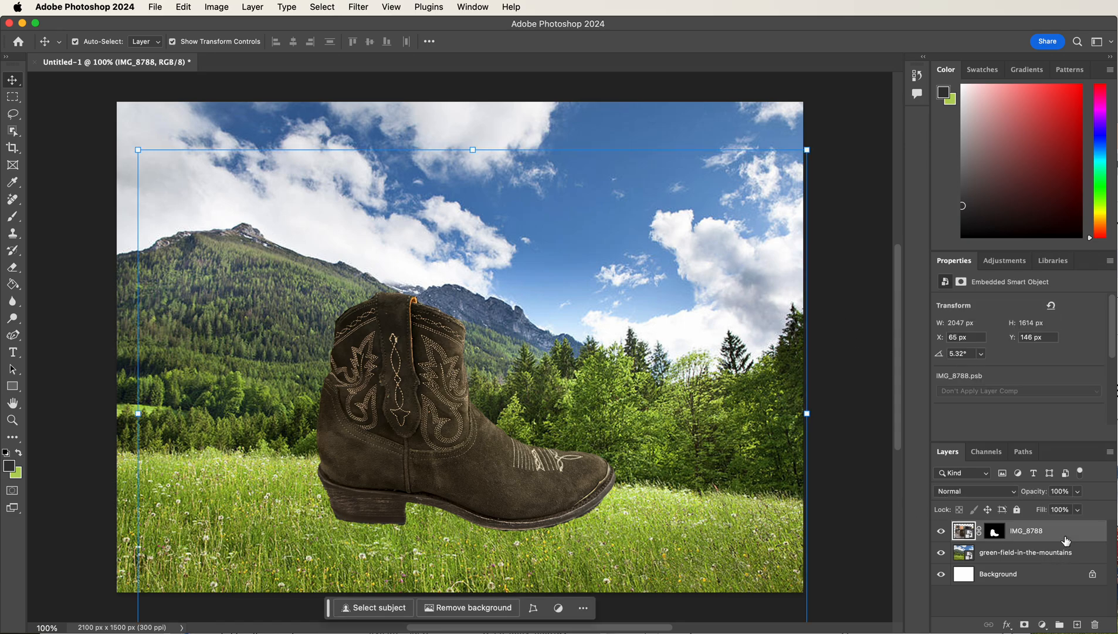
{"action": "left_click", "coordinate": [1077, 625]}
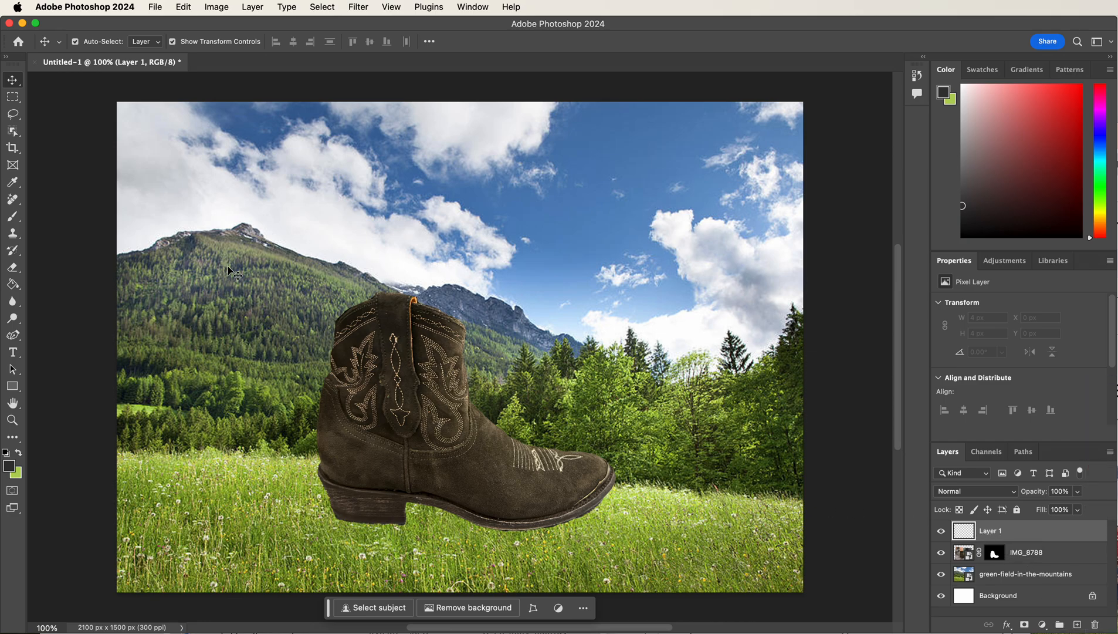
{"action": "left_click", "coordinate": [14, 218]}
{"action": "right_click", "coordinate": [14, 222]}
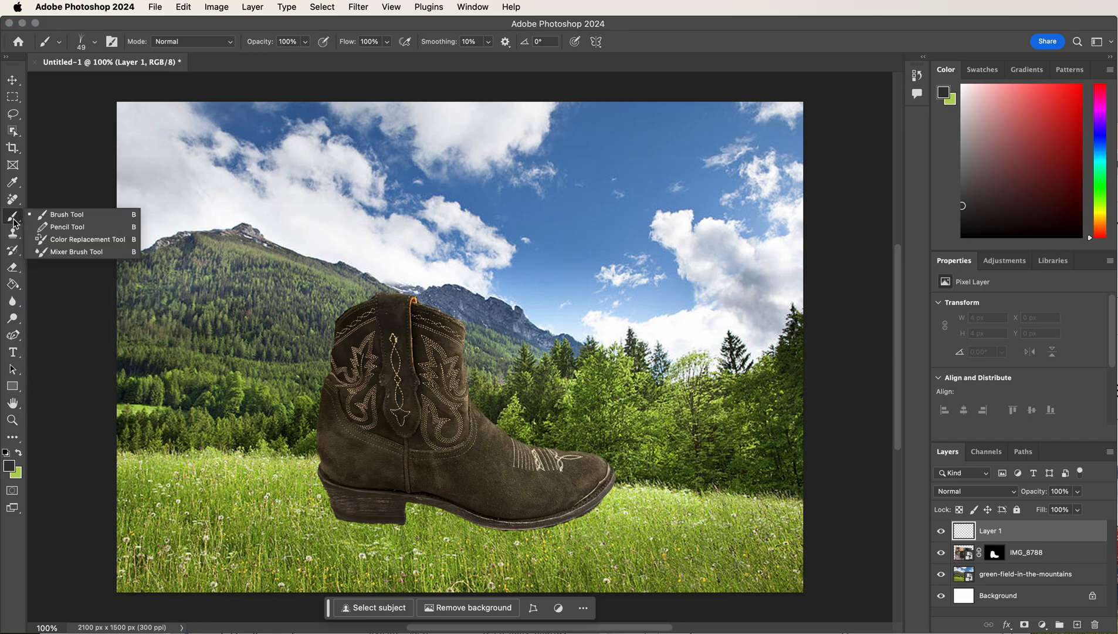
{"action": "left_click", "coordinate": [42, 216]}
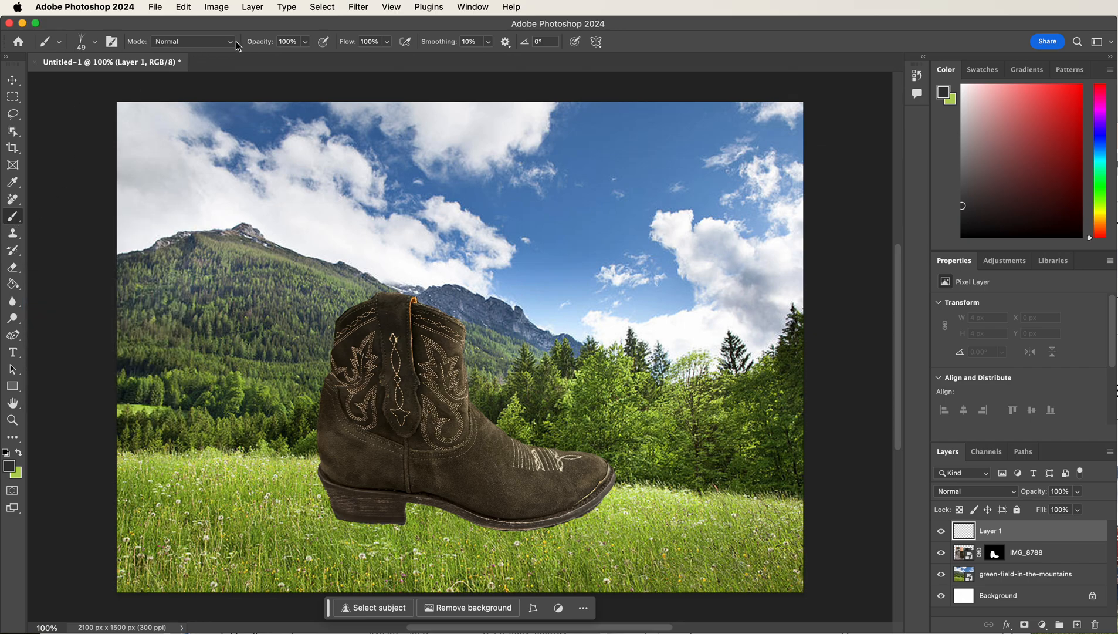
{"action": "left_click", "coordinate": [96, 46]}
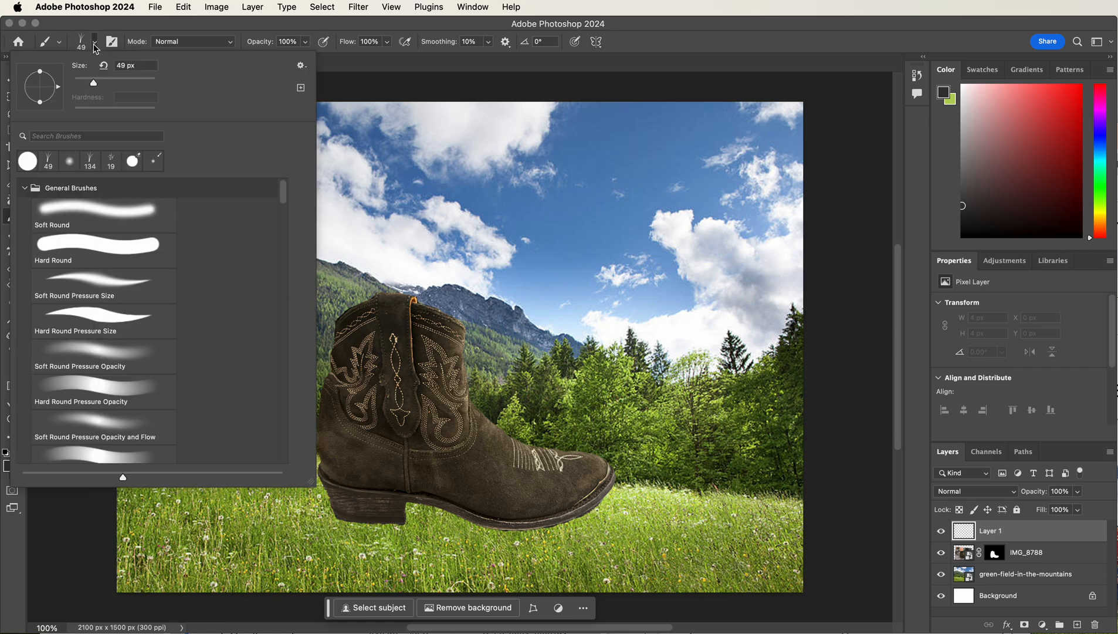
{"action": "left_click", "coordinate": [61, 210]}
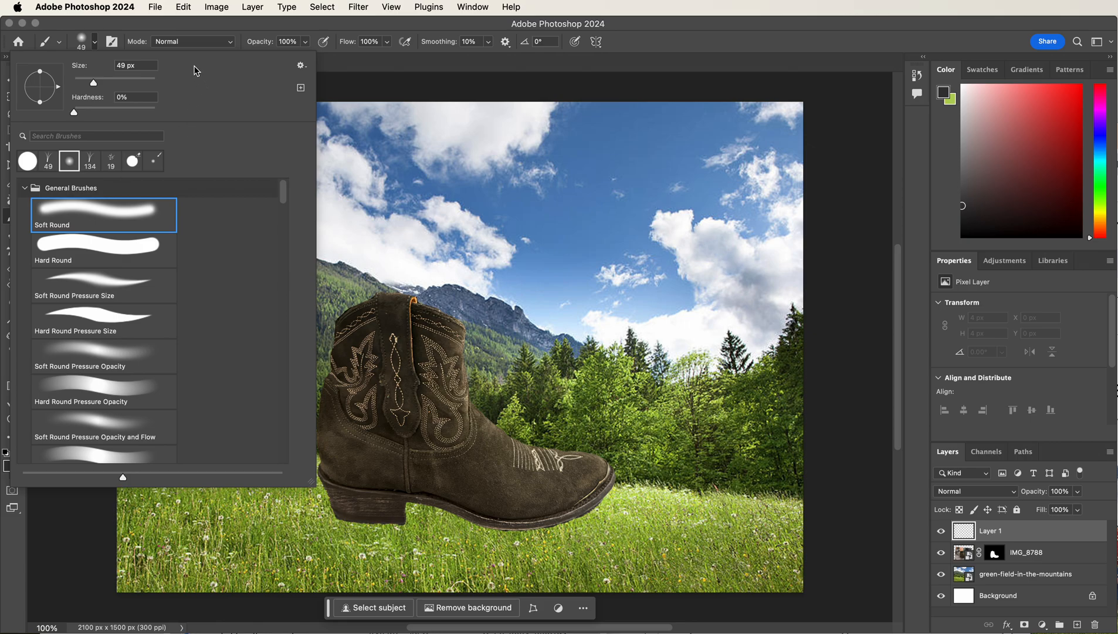
{"action": "left_click", "coordinate": [92, 46]}
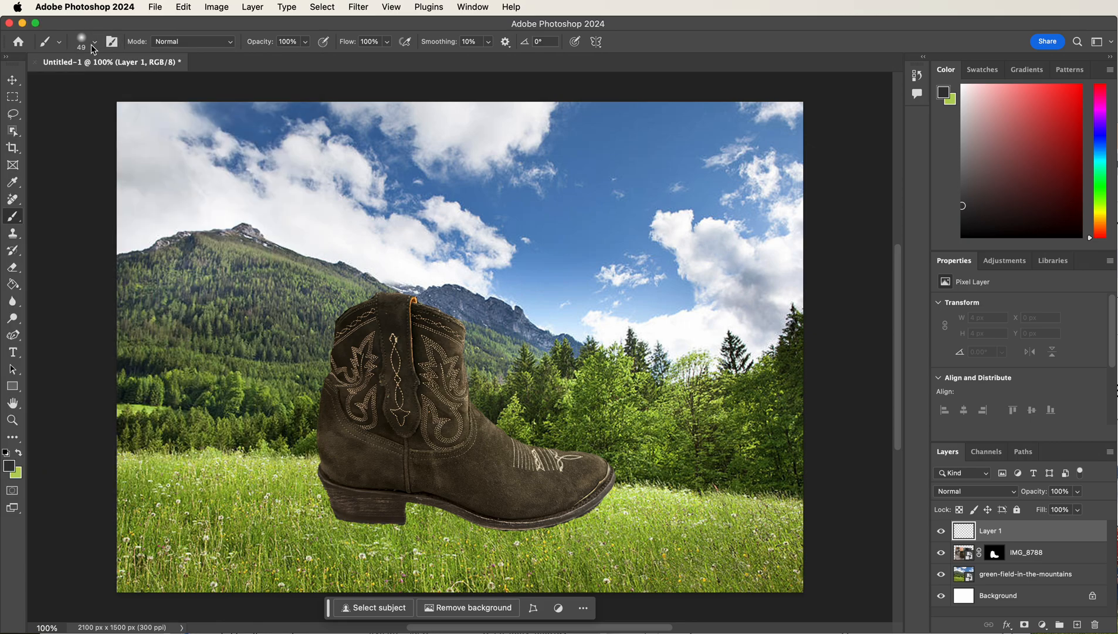
Set the brush to 49% opacity and 236 px size, and flatten its tip into a horizontal oval
{"action": "left_click", "coordinate": [305, 42]}
{"action": "left_click", "coordinate": [274, 57]}
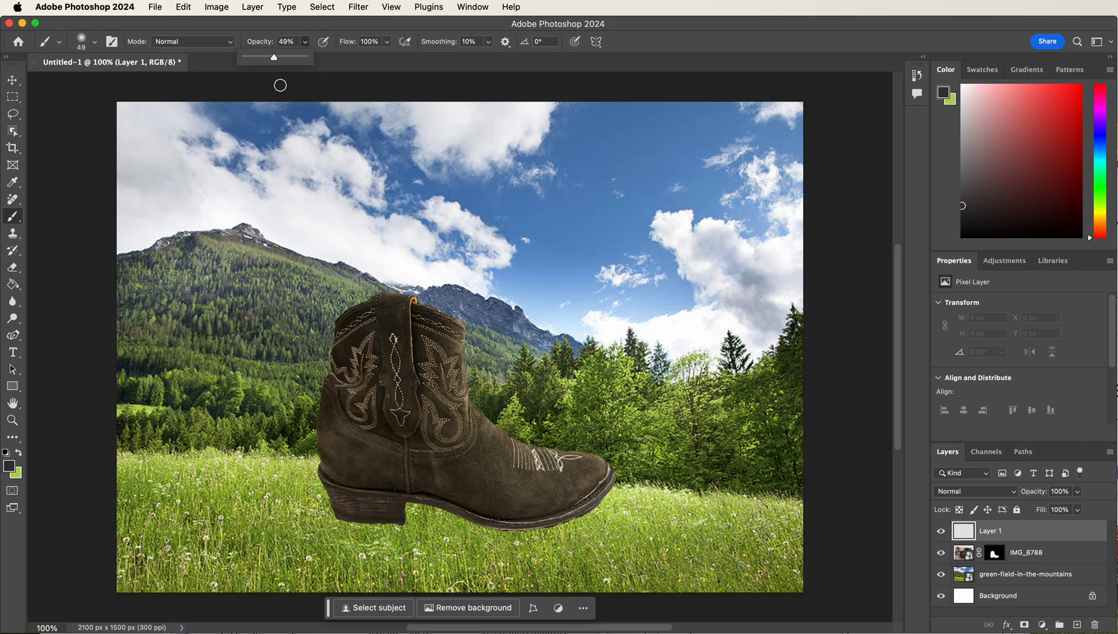
{"action": "left_click", "coordinate": [77, 46]}
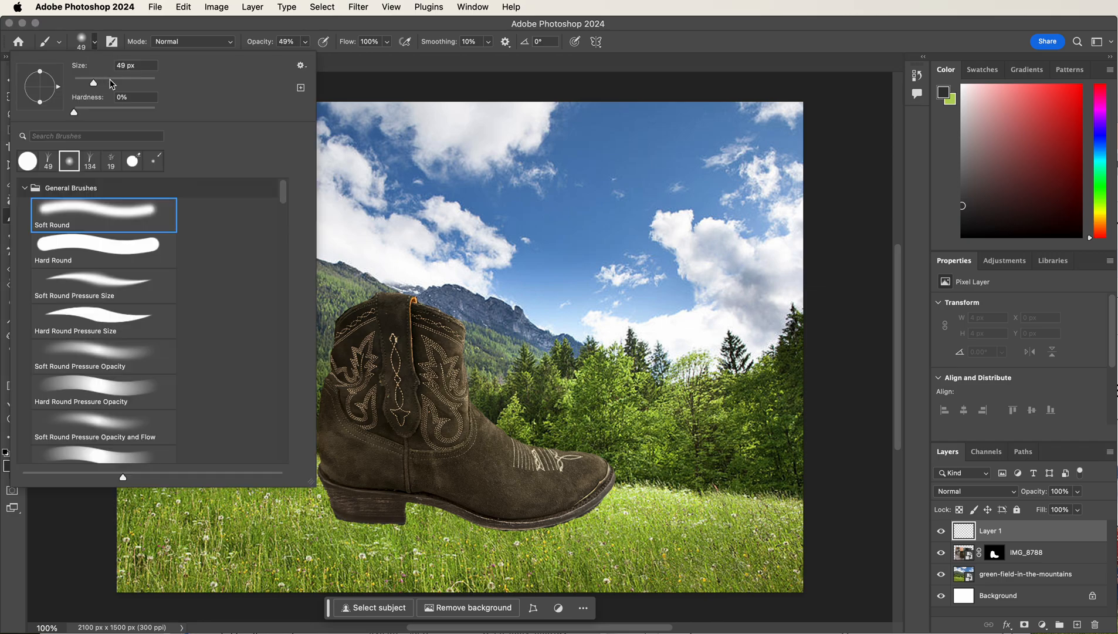
{"action": "left_click_drag", "start_coordinate": [111, 83], "coordinate": [117, 83]}
{"action": "left_click_drag", "start_coordinate": [43, 102], "coordinate": [45, 95]}
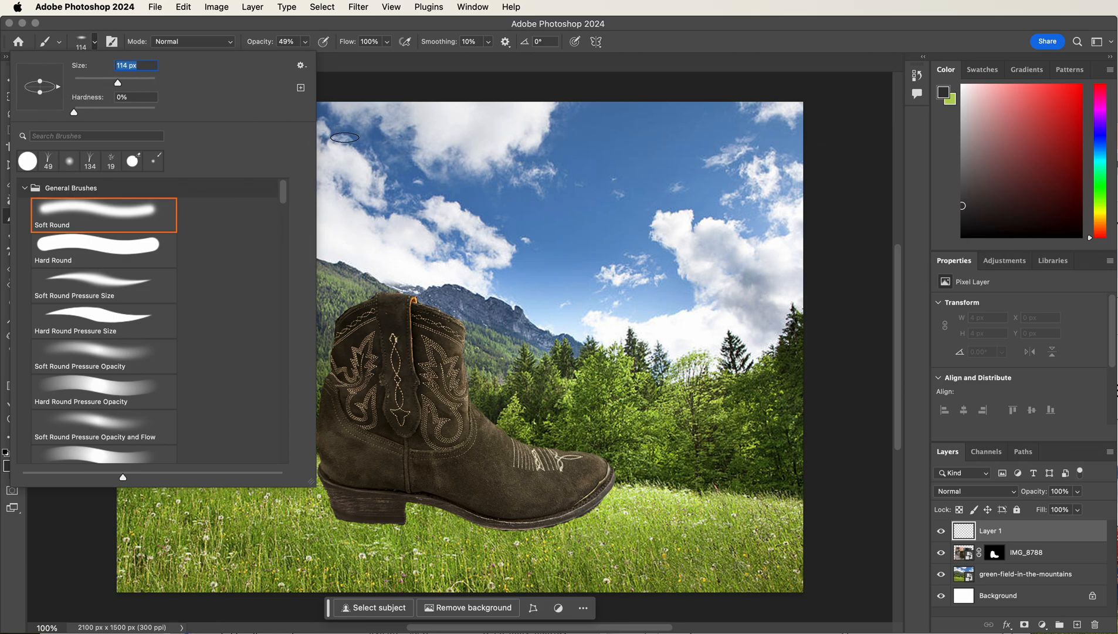
{"action": "left_click_drag", "start_coordinate": [39, 94], "coordinate": [40, 91]}
{"action": "left_click_drag", "start_coordinate": [40, 92], "coordinate": [39, 95]}
Move Layer 1 below the boot layer and paint a soft dark shadow on the grass under the sole and heel
{"action": "left_click_drag", "start_coordinate": [1037, 543], "coordinate": [1037, 561]}
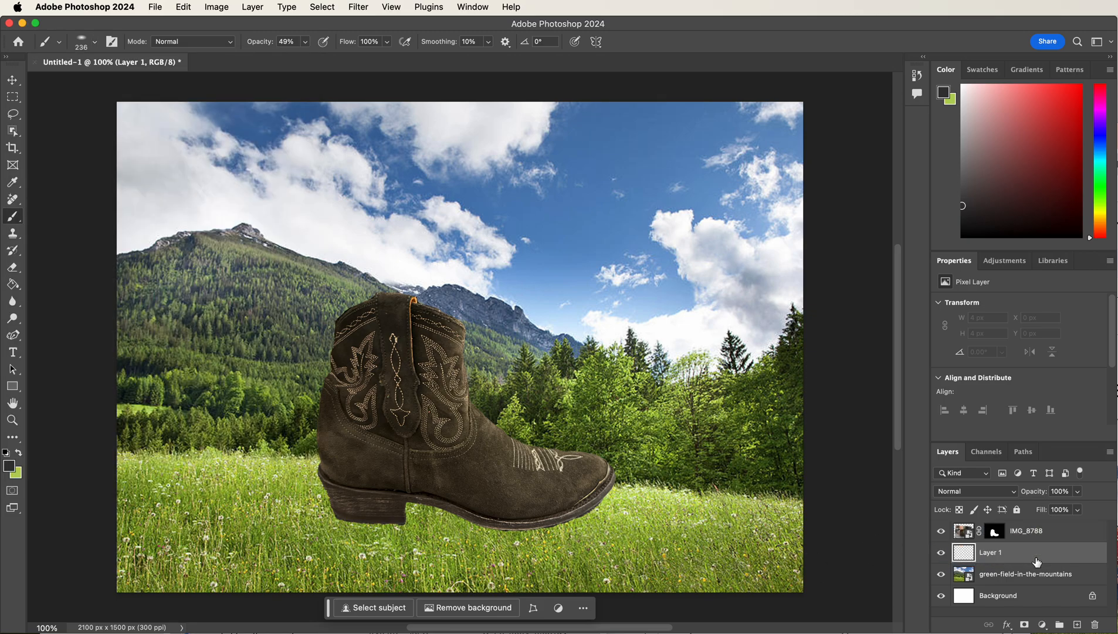
{"action": "mouse_move", "coordinate": [525, 526]}
{"action": "left_mouse_down"}
{"action": "mouse_move", "coordinate": [462, 523]}
{"action": "mouse_move", "coordinate": [609, 518]}
{"action": "mouse_move", "coordinate": [423, 534]}
{"action": "mouse_move", "coordinate": [332, 525]}
{"action": "mouse_move", "coordinate": [418, 504]}
{"action": "mouse_move", "coordinate": [454, 514]}
{"action": "mouse_move", "coordinate": [343, 515]}
{"action": "mouse_move", "coordinate": [562, 521]}
{"action": "mouse_move", "coordinate": [446, 531]}
{"action": "mouse_move", "coordinate": [372, 519]}
{"action": "mouse_move", "coordinate": [521, 498]}
{"action": "left_mouse_up"}
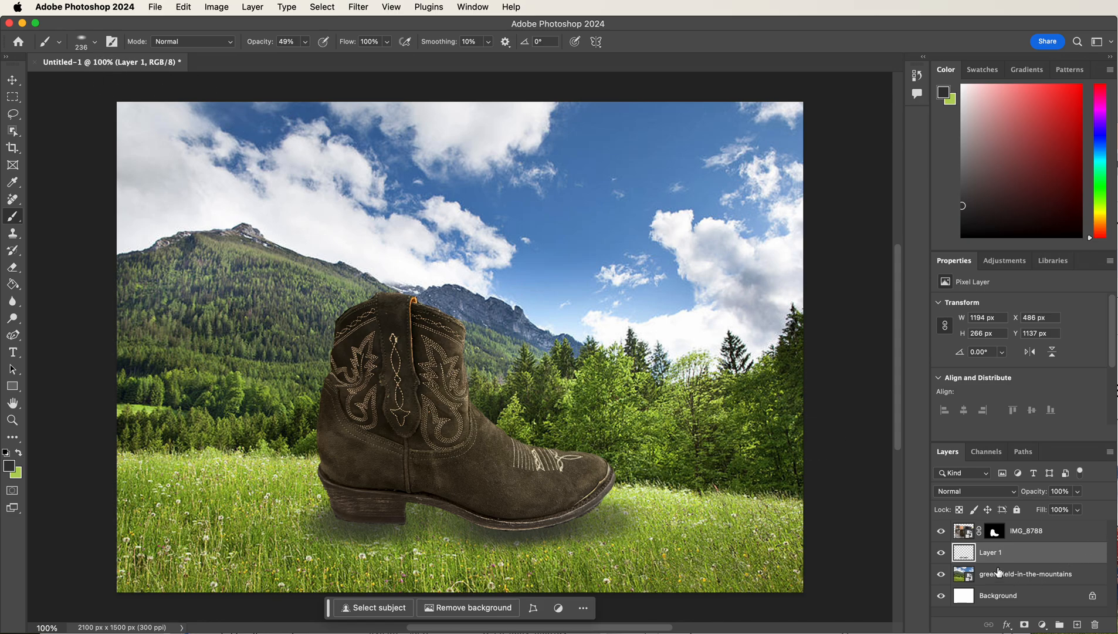
Add another layer above the painted shadow layer, naming the painted one "Oval Shadow" and the new one "Grass Shadow"
{"action": "left_click", "coordinate": [1077, 624]}
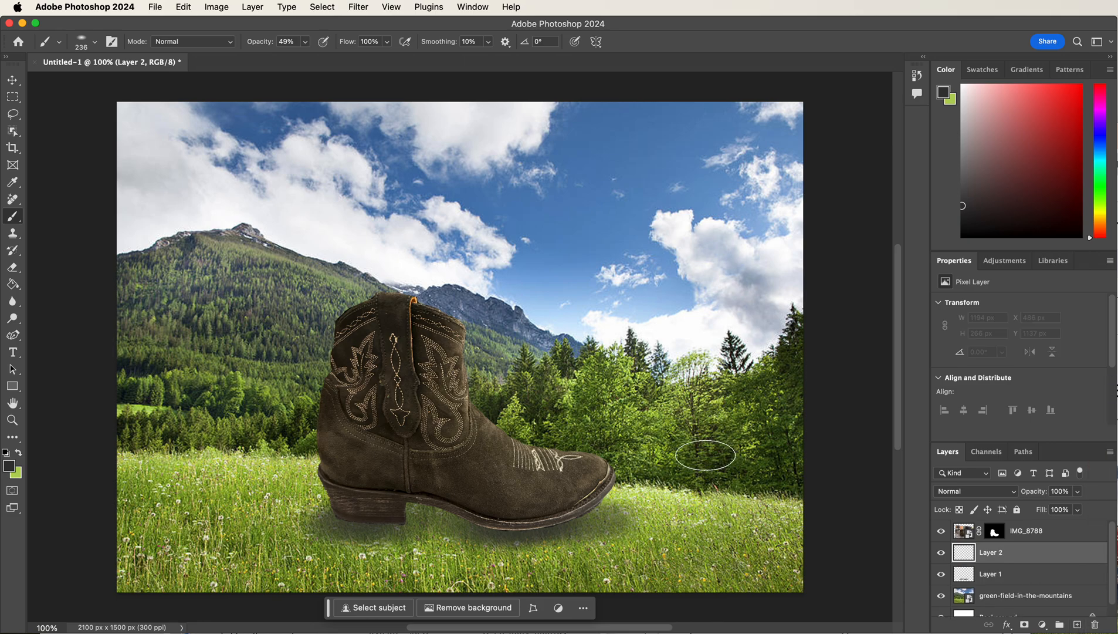
{"action": "double_click", "coordinate": [993, 575]}
{"action": "type", "text": "Oval Shadow"}
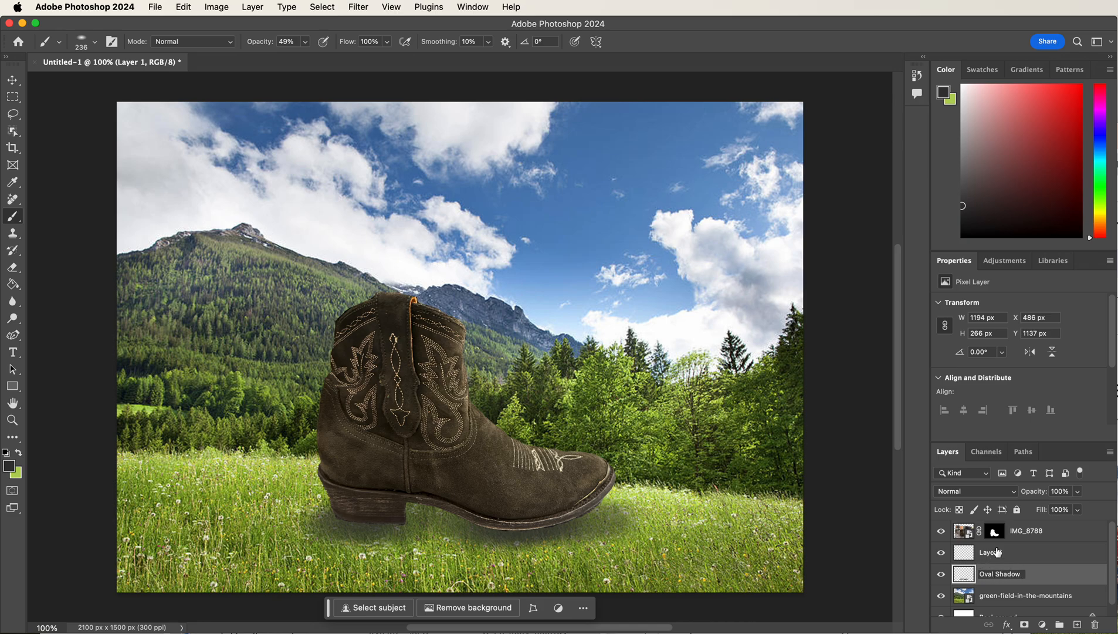
{"action": "double_click", "coordinate": [991, 552]}
{"action": "type", "text": "Grass Shadow"}
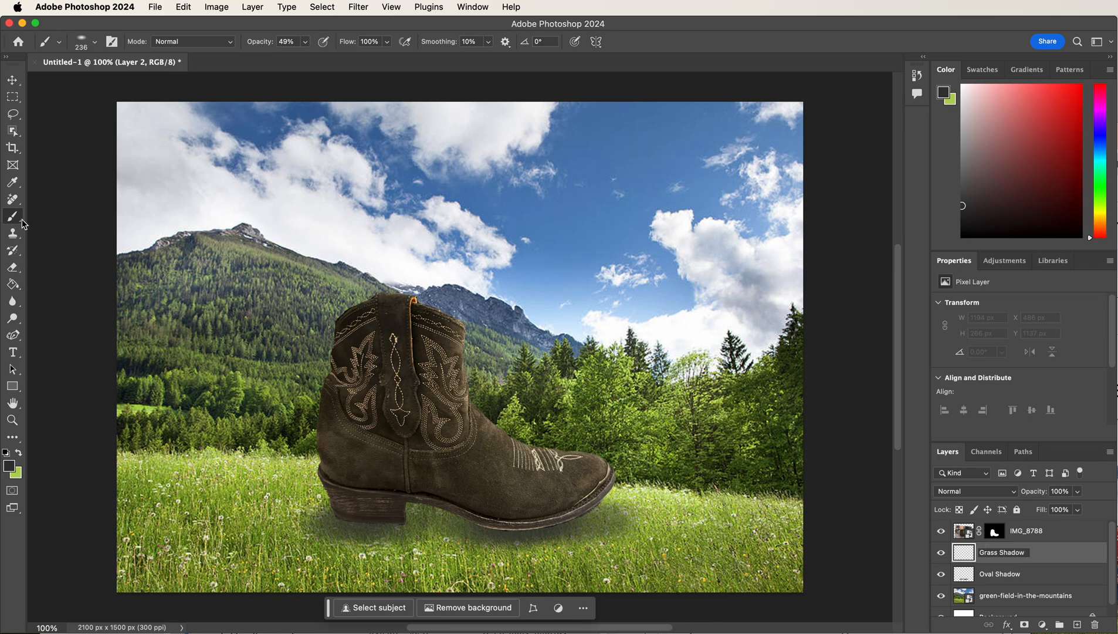
{"action": "key", "text": "Return"}
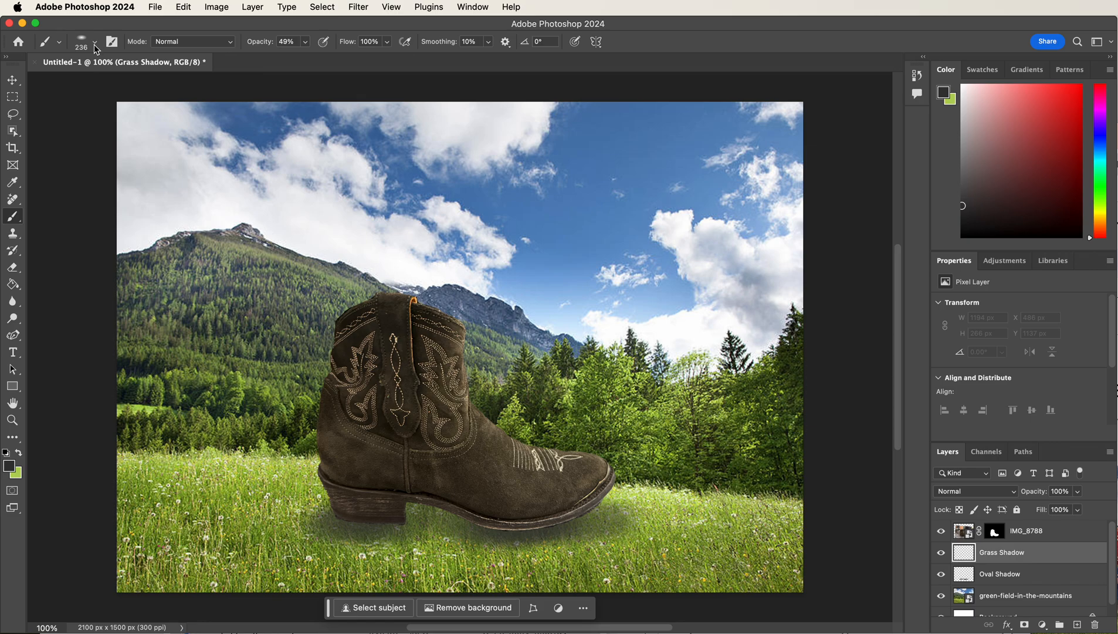
Open the brush presets and collapse the General Brushes and Legacy Brushes groups
{"action": "left_click", "coordinate": [94, 46]}
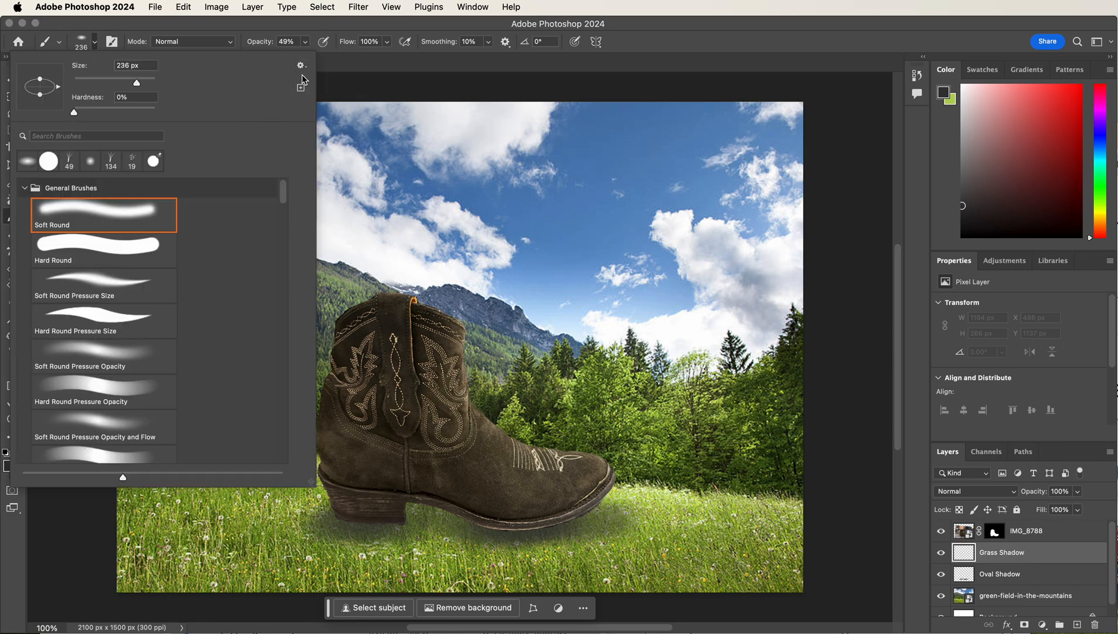
{"action": "left_click", "coordinate": [25, 188]}
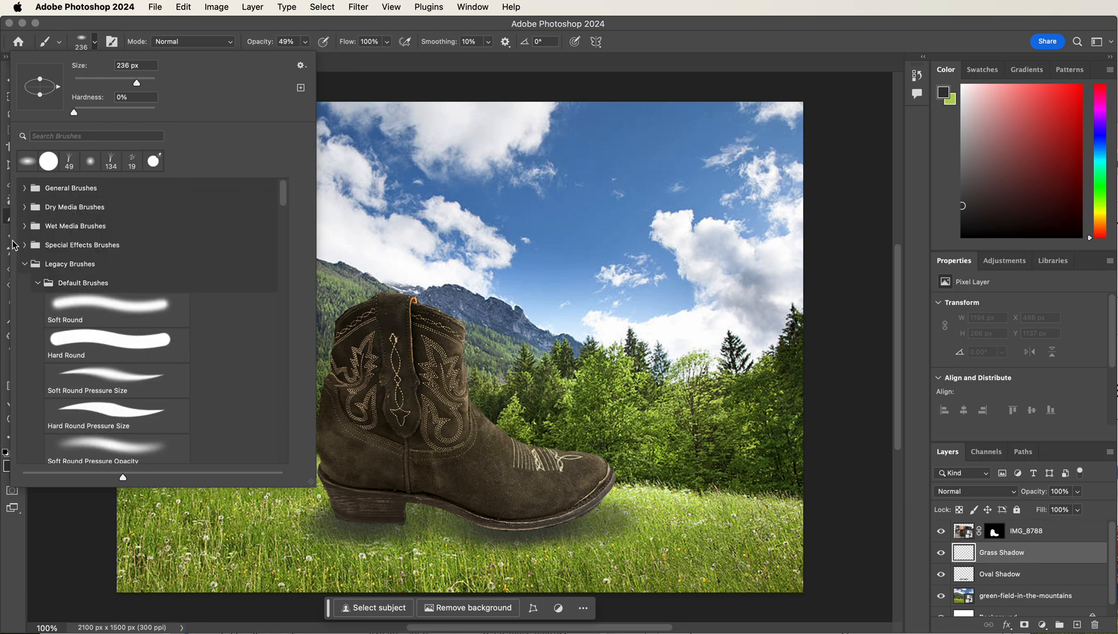
{"action": "left_click", "coordinate": [24, 264]}
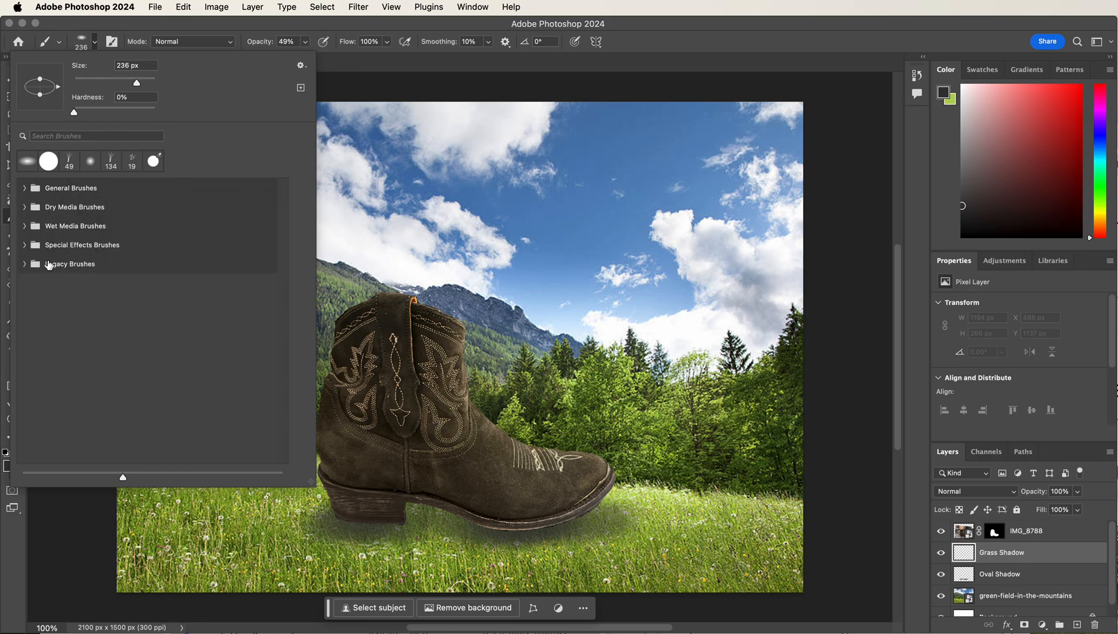
{"action": "left_click", "coordinate": [301, 66]}
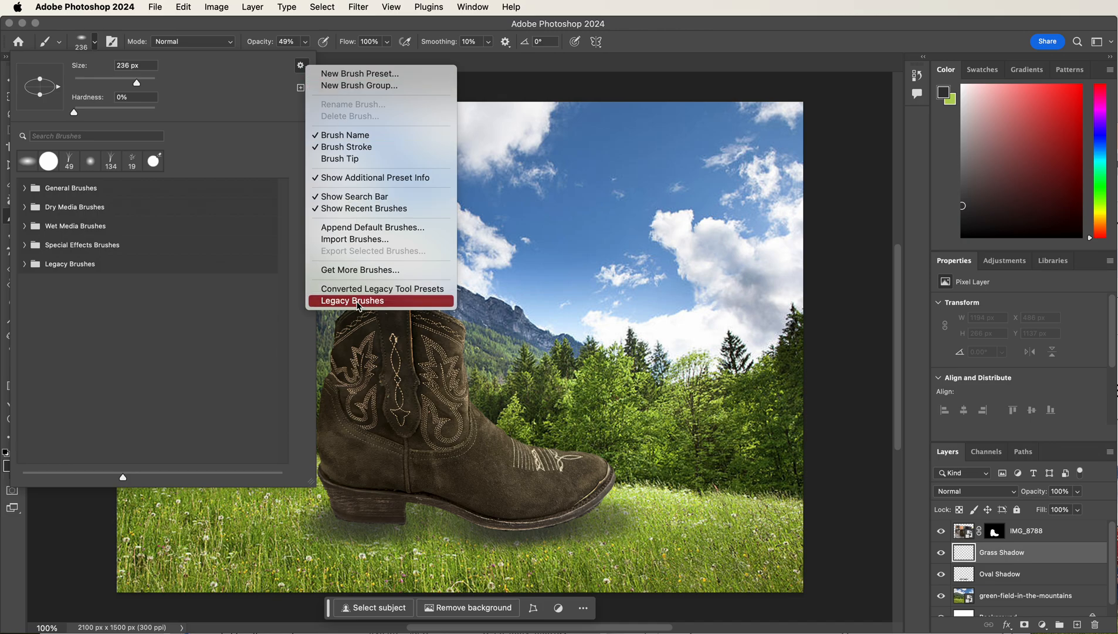
{"action": "left_click", "coordinate": [353, 301]}
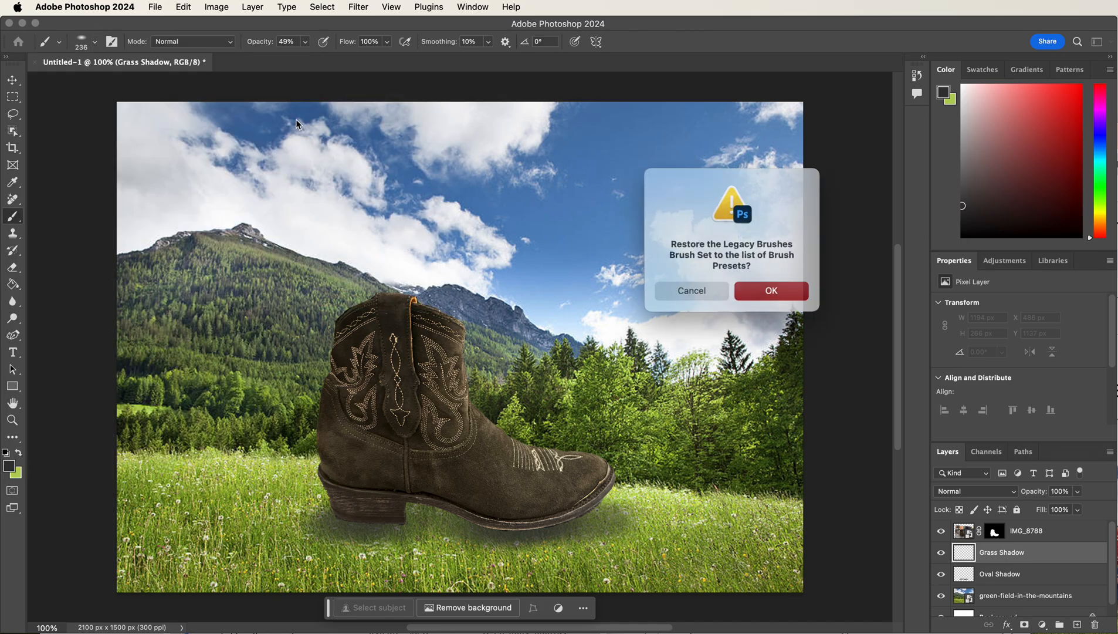
{"action": "left_click", "coordinate": [711, 289]}
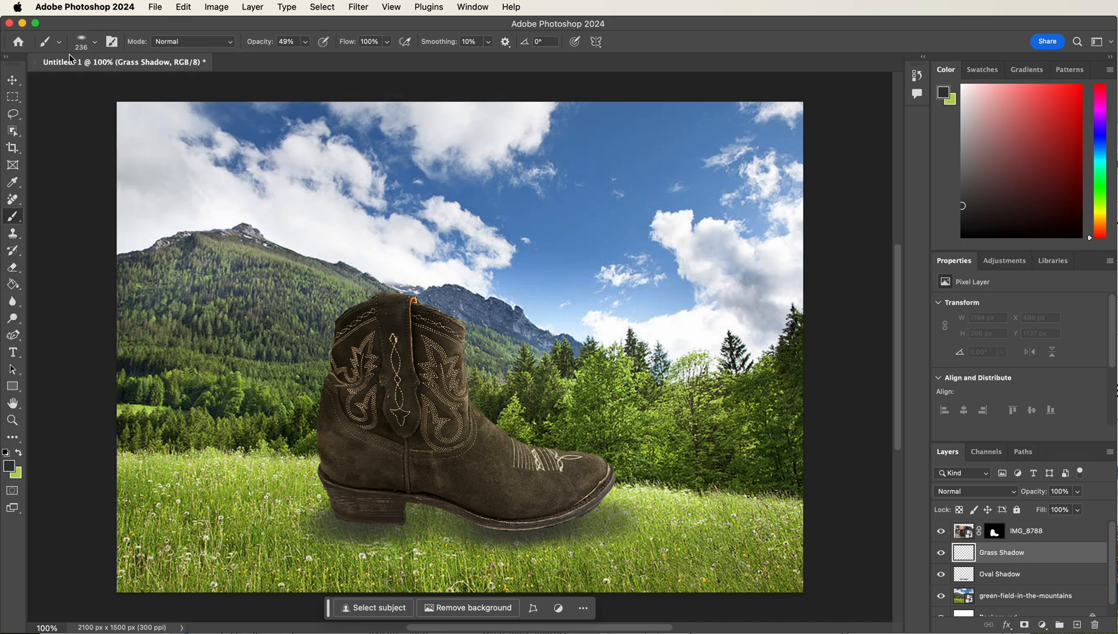
{"action": "left_click", "coordinate": [84, 44]}
{"action": "left_click", "coordinate": [301, 65]}
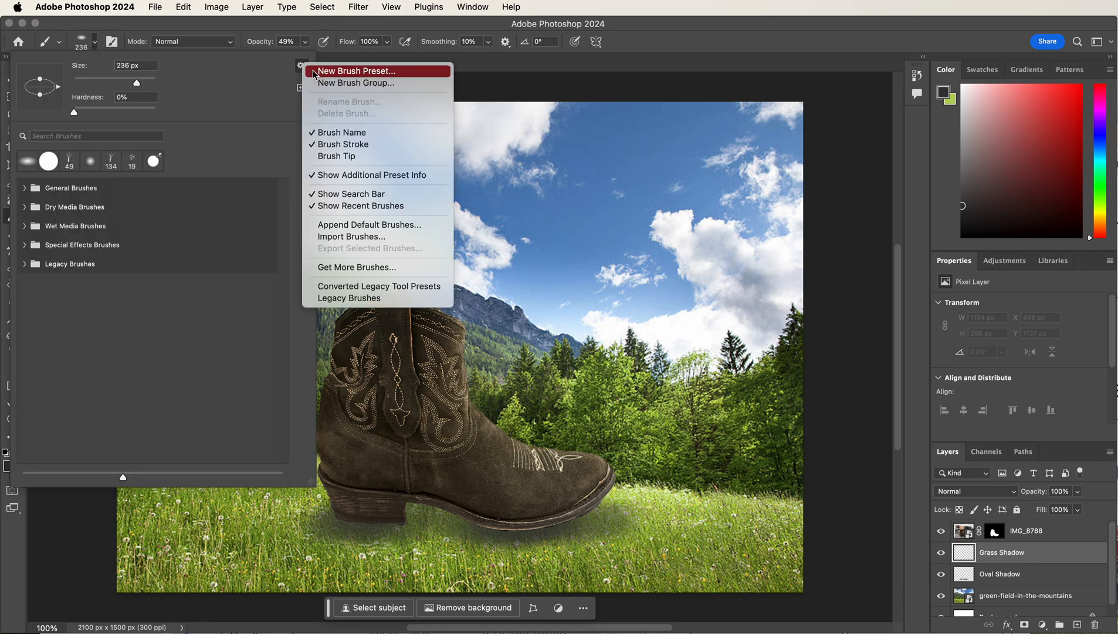
{"action": "left_click", "coordinate": [363, 299]}
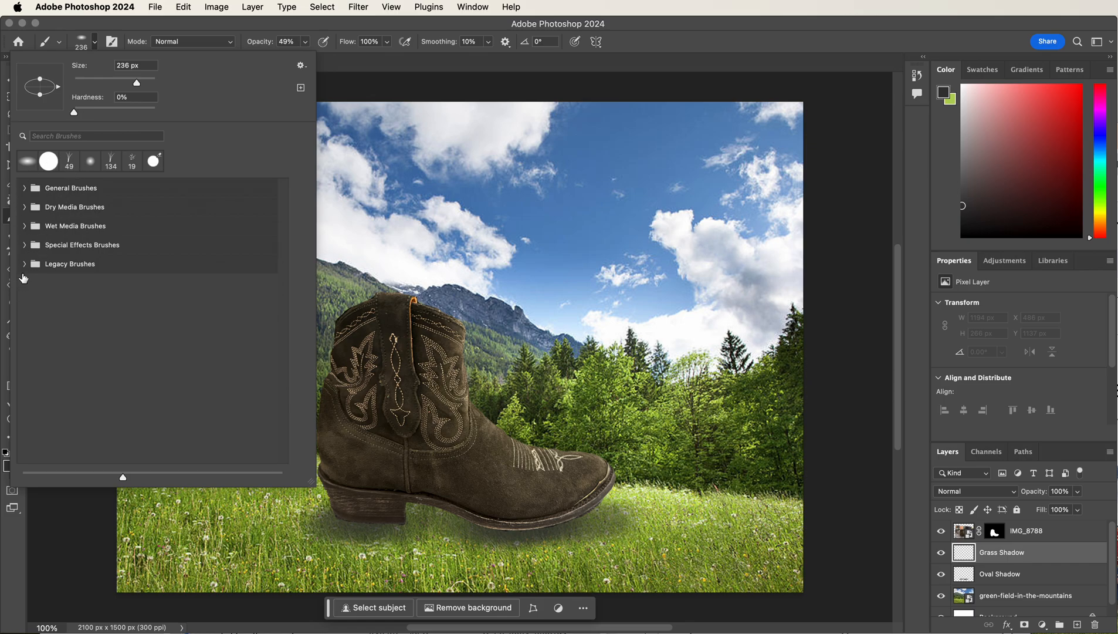
Search the brush presets for "grass" and choose the Dune Grass brush
{"action": "left_click", "coordinate": [24, 264]}
{"action": "left_click", "coordinate": [25, 264]}
{"action": "left_click", "coordinate": [65, 136]}
{"action": "type", "text": "grass"}
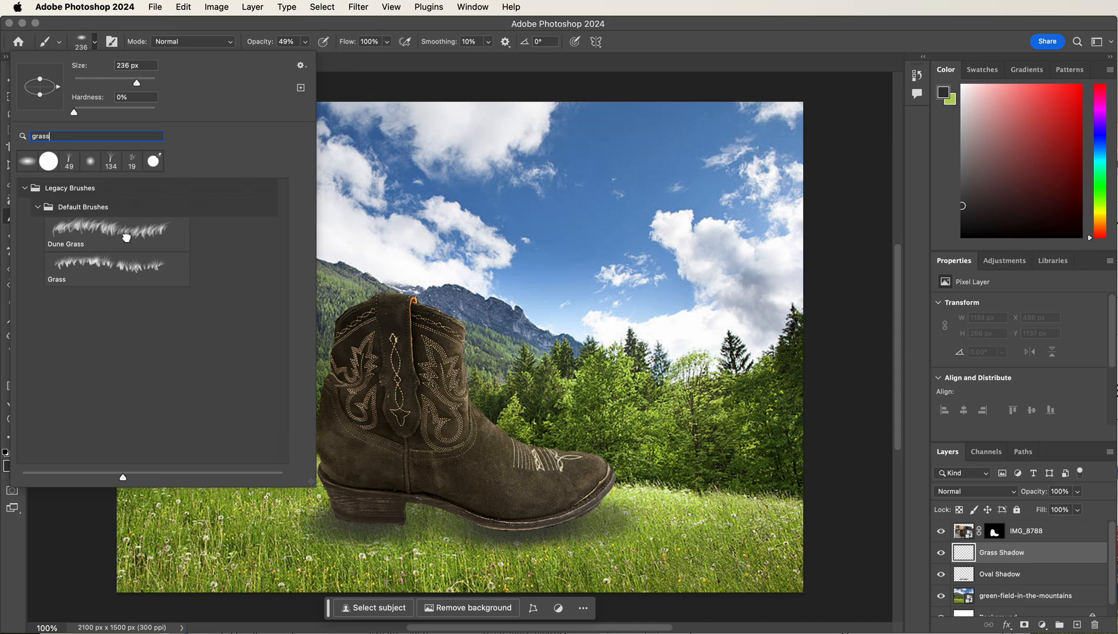
{"action": "left_click", "coordinate": [125, 244]}
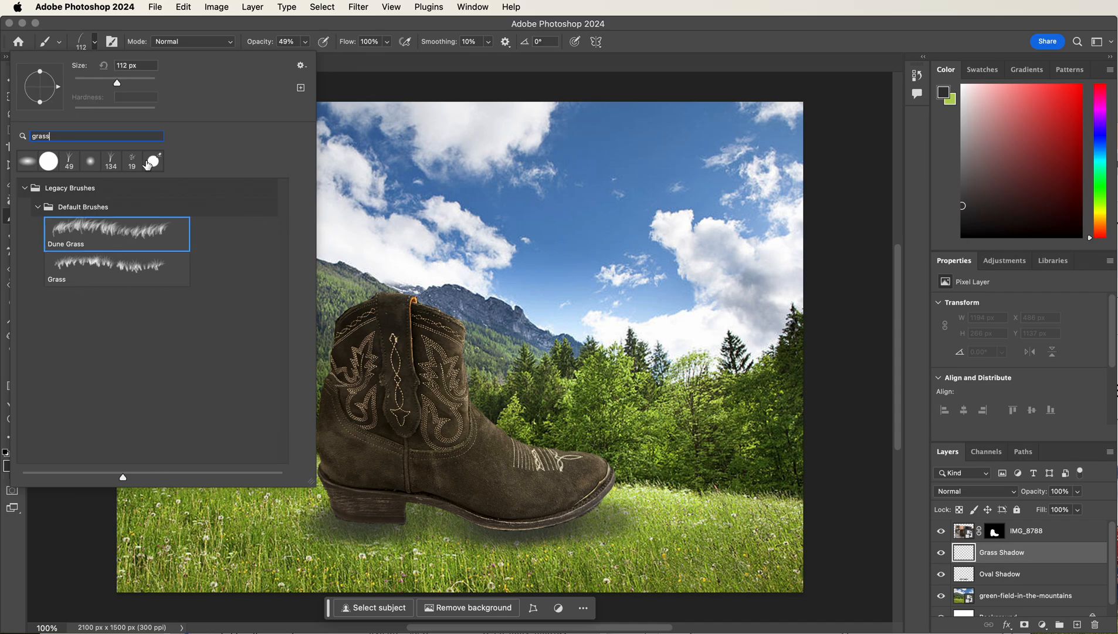
Find the legacy Grass brush by searching the presets for "grass" and make it the active brush
{"action": "left_click", "coordinate": [97, 50]}
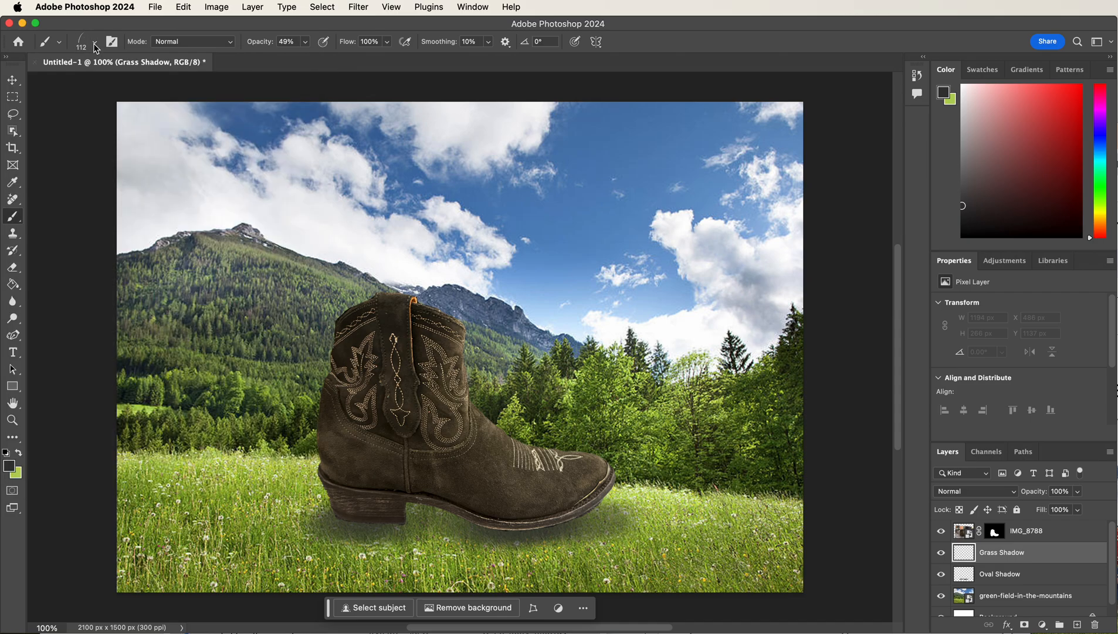
{"action": "left_click", "coordinate": [97, 49]}
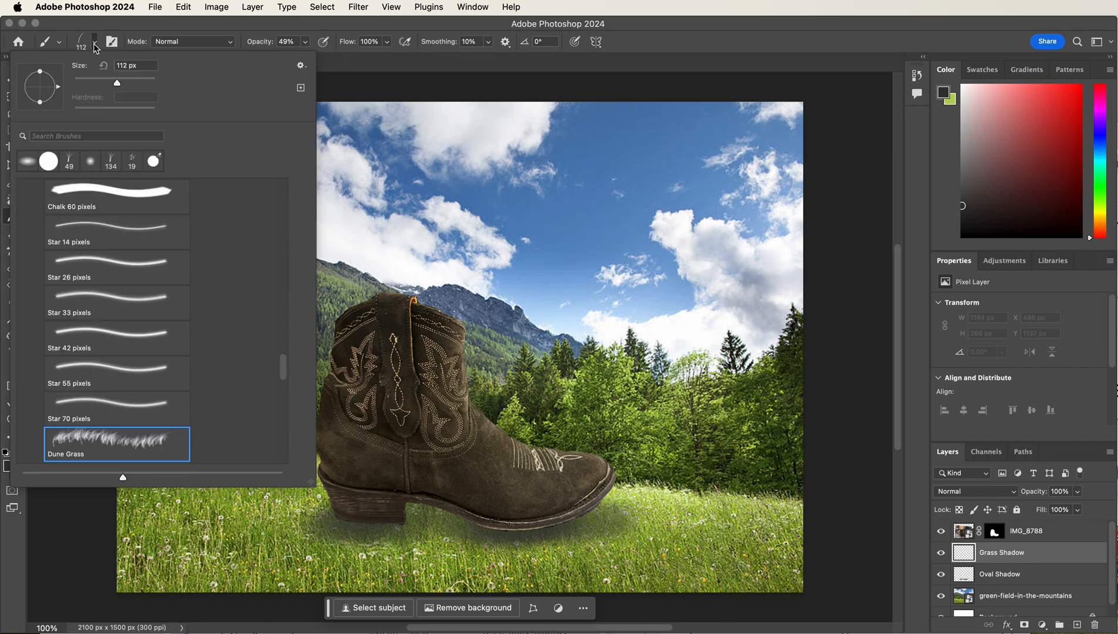
{"action": "left_click", "coordinate": [83, 136]}
{"action": "type", "text": "grass"}
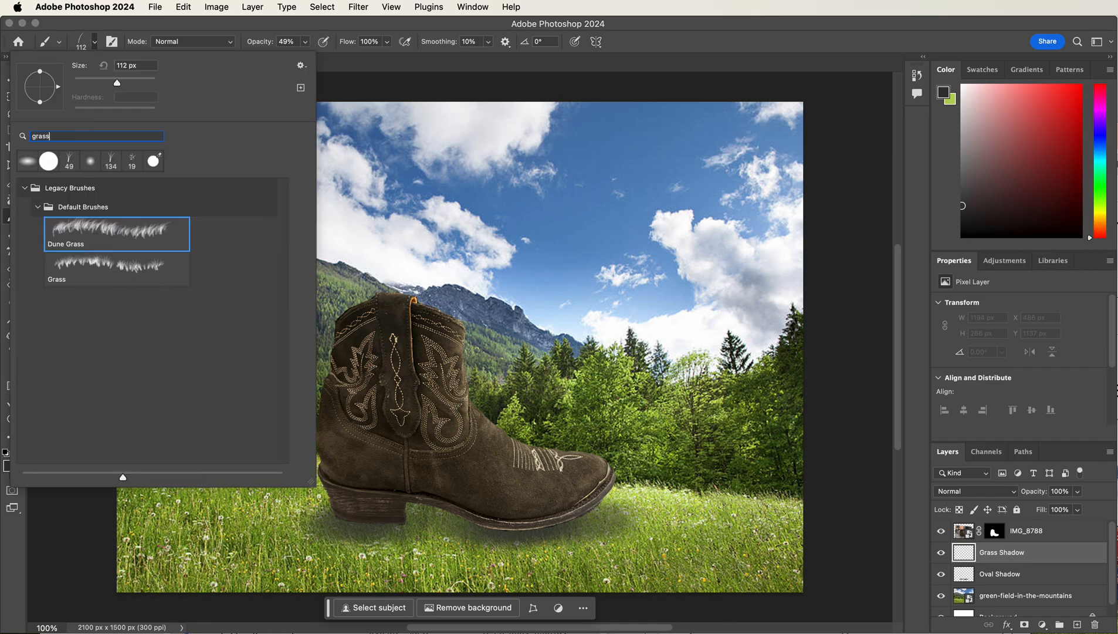
{"action": "left_click", "coordinate": [66, 274]}
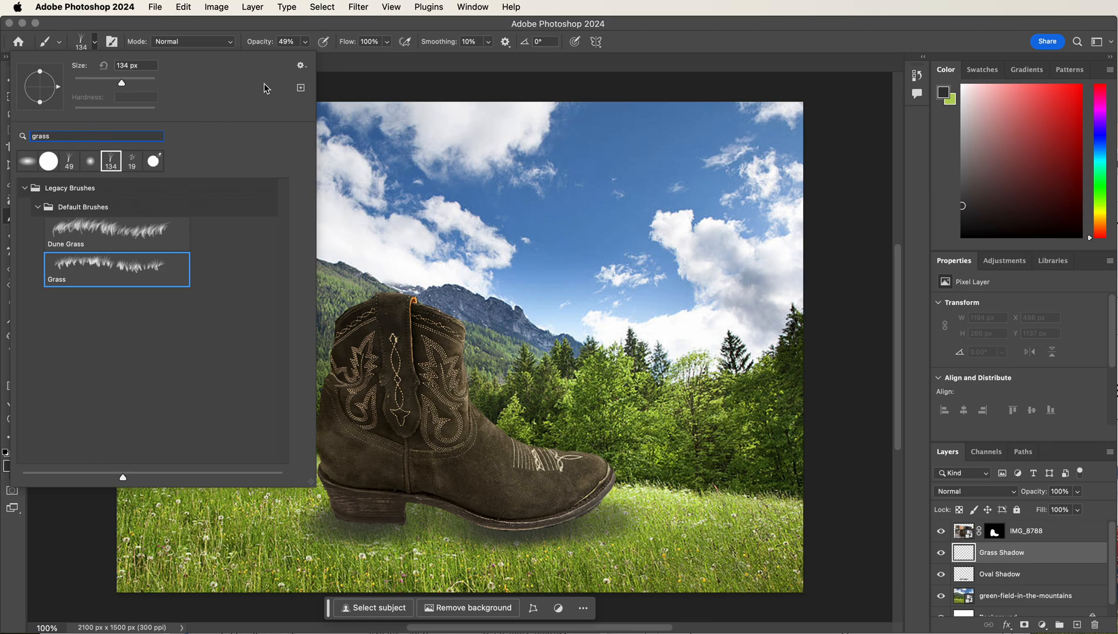
{"action": "left_click", "coordinate": [339, 92]}
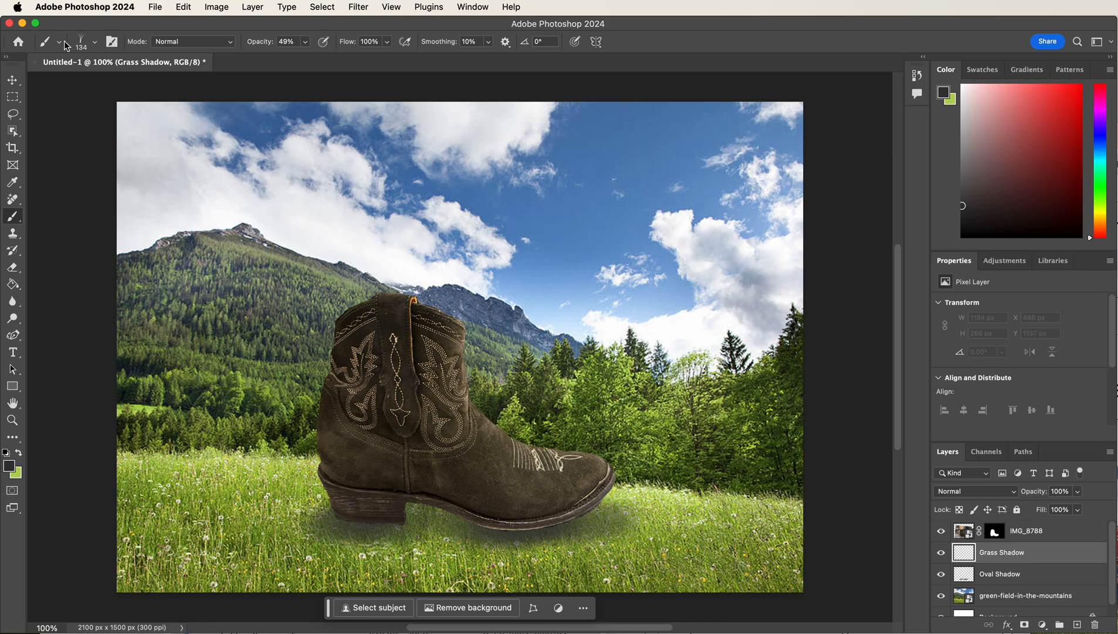
Reduce the Grass brush size to 73 px
{"action": "left_click", "coordinate": [94, 41]}
{"action": "left_click_drag", "start_coordinate": [114, 79], "coordinate": [106, 84]}
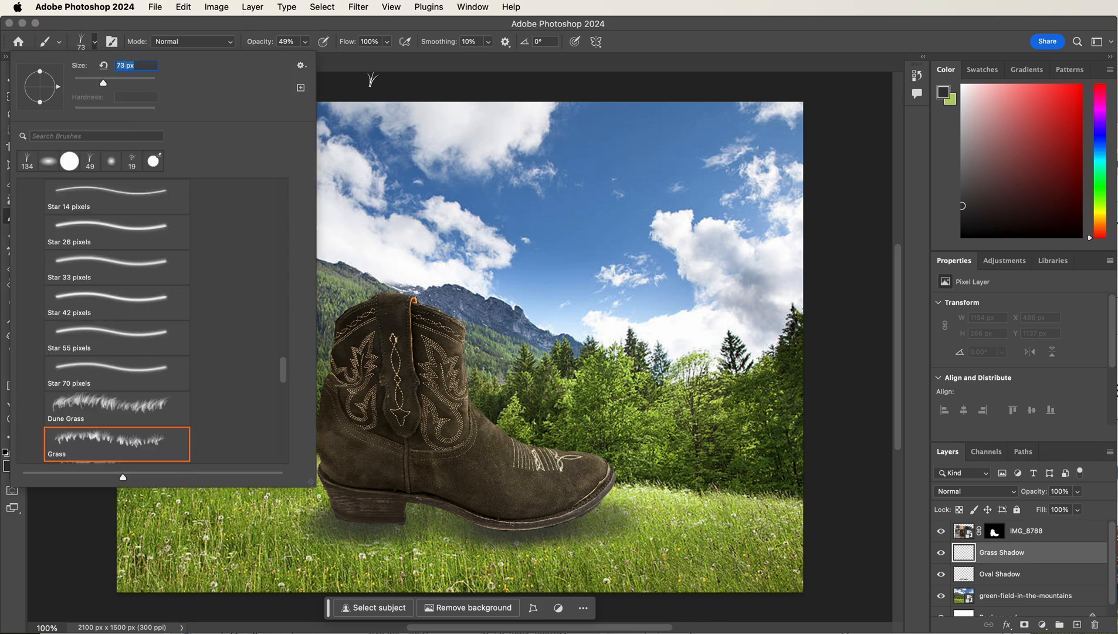
{"action": "left_click", "coordinate": [373, 74]}
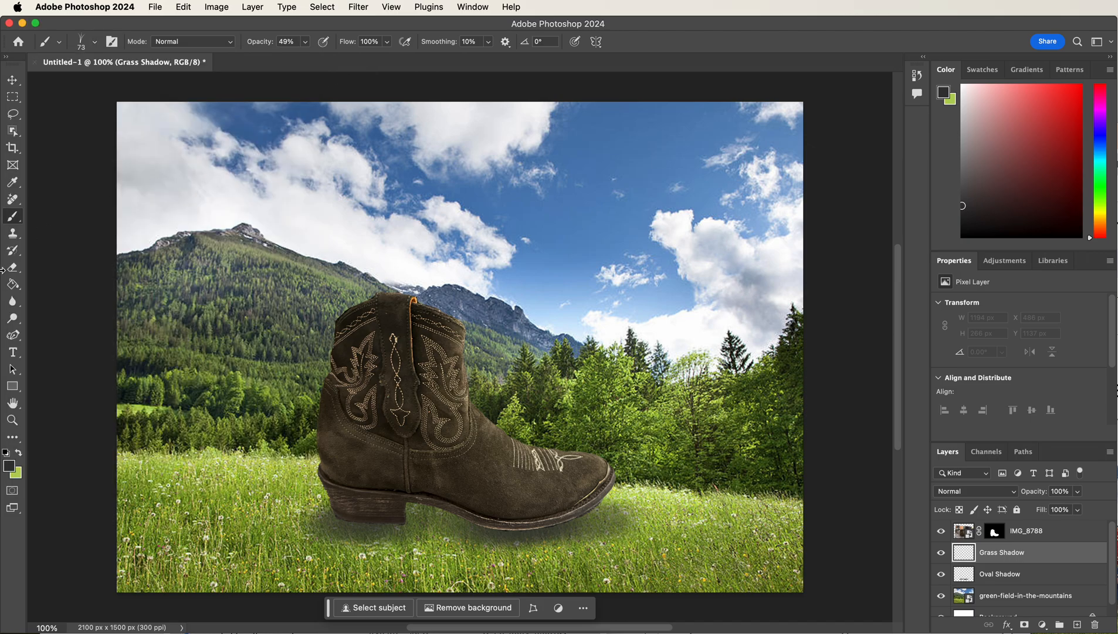
Swap the foreground and background colours, and set the foreground to a dark green sampled from the meadow grass
{"action": "left_click", "coordinate": [19, 452]}
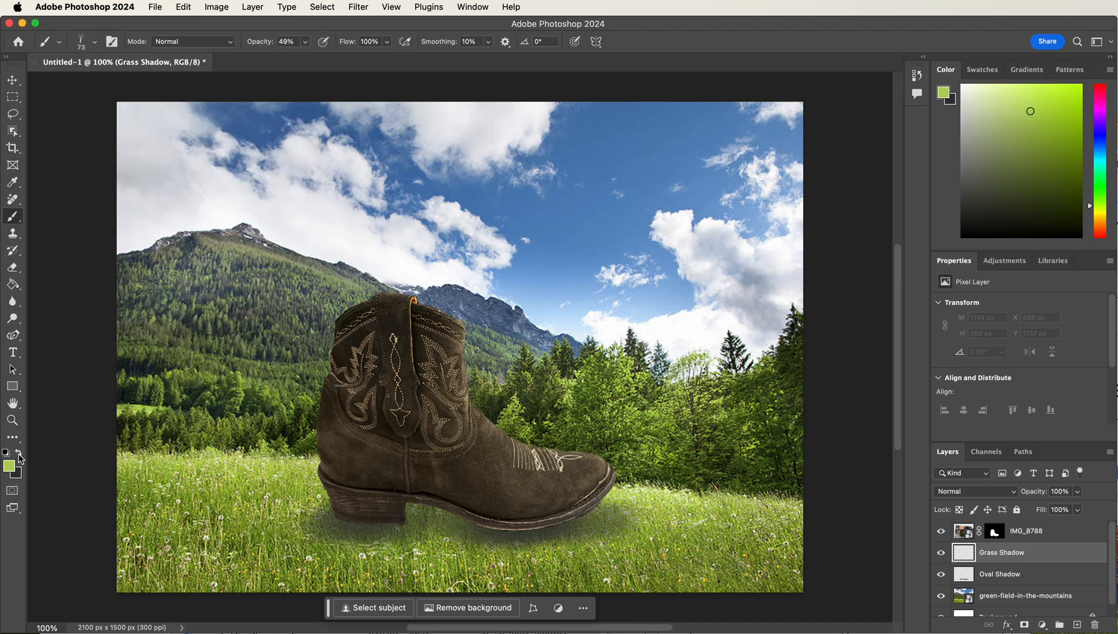
{"action": "left_click", "coordinate": [8, 466]}
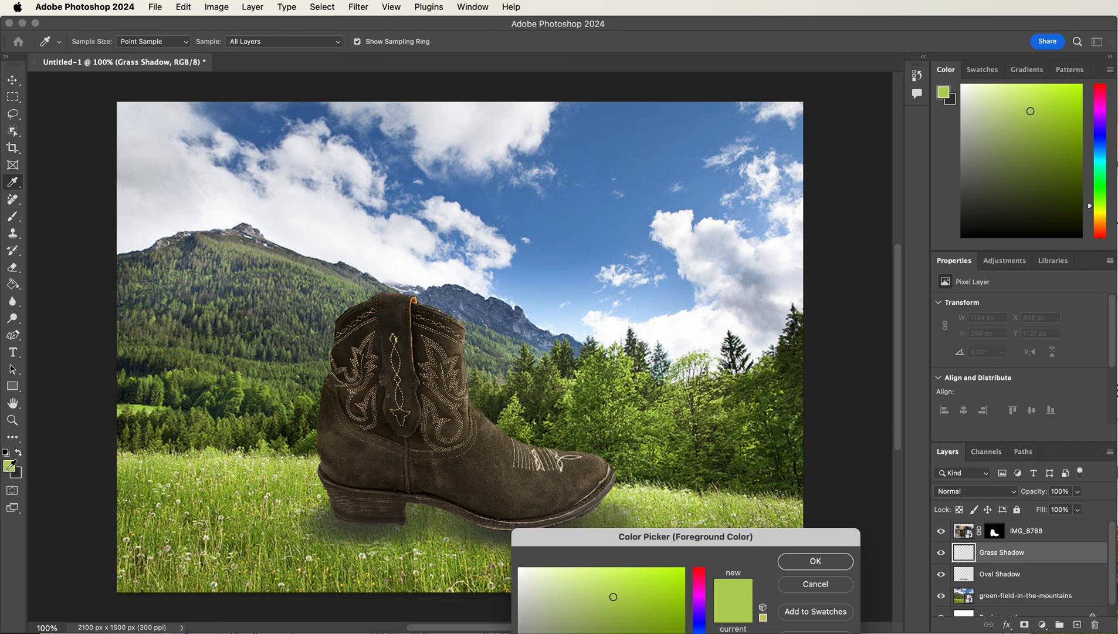
{"action": "left_click", "coordinate": [242, 540]}
{"action": "left_click", "coordinate": [238, 538]}
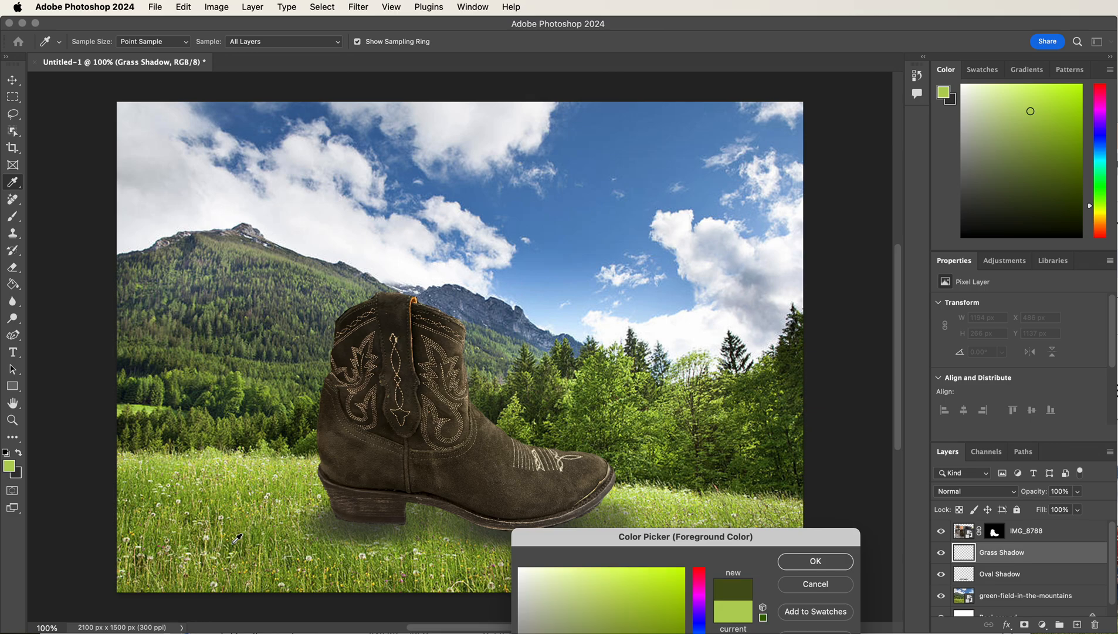
{"action": "left_click", "coordinate": [807, 565]}
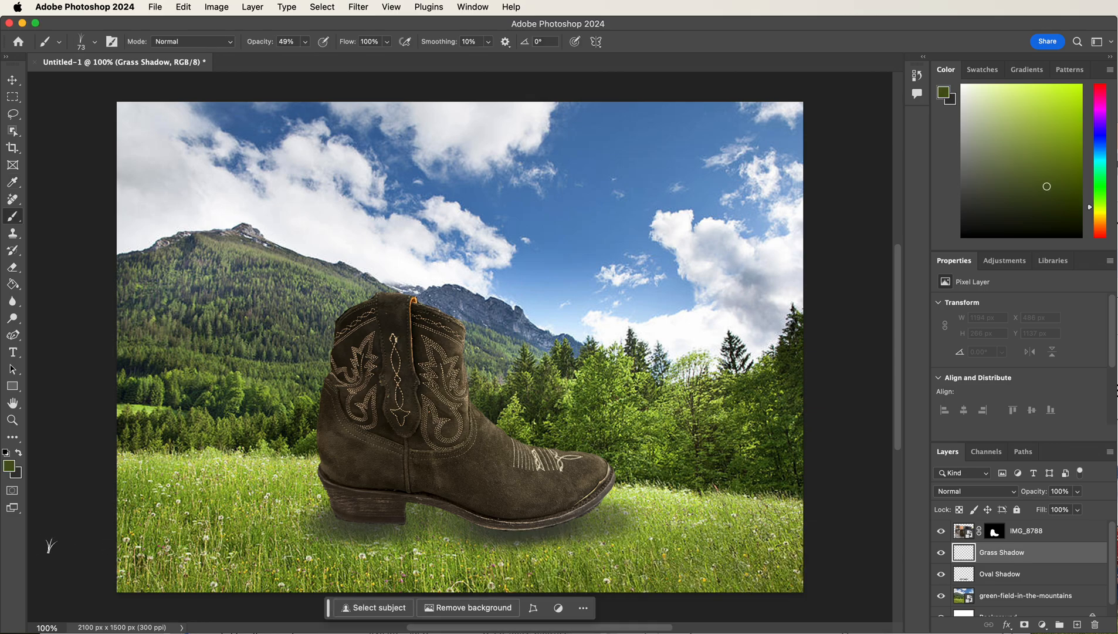
Set the background colour to a lighter olive green sampled from the meadow grass
{"action": "left_click", "coordinate": [19, 475]}
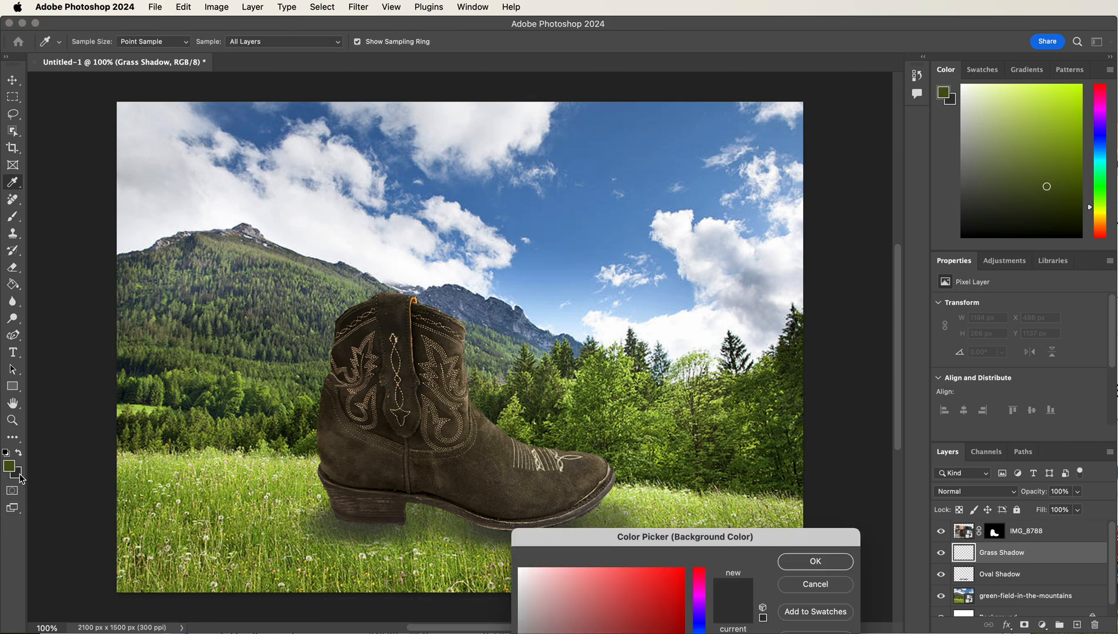
{"action": "left_click", "coordinate": [274, 532]}
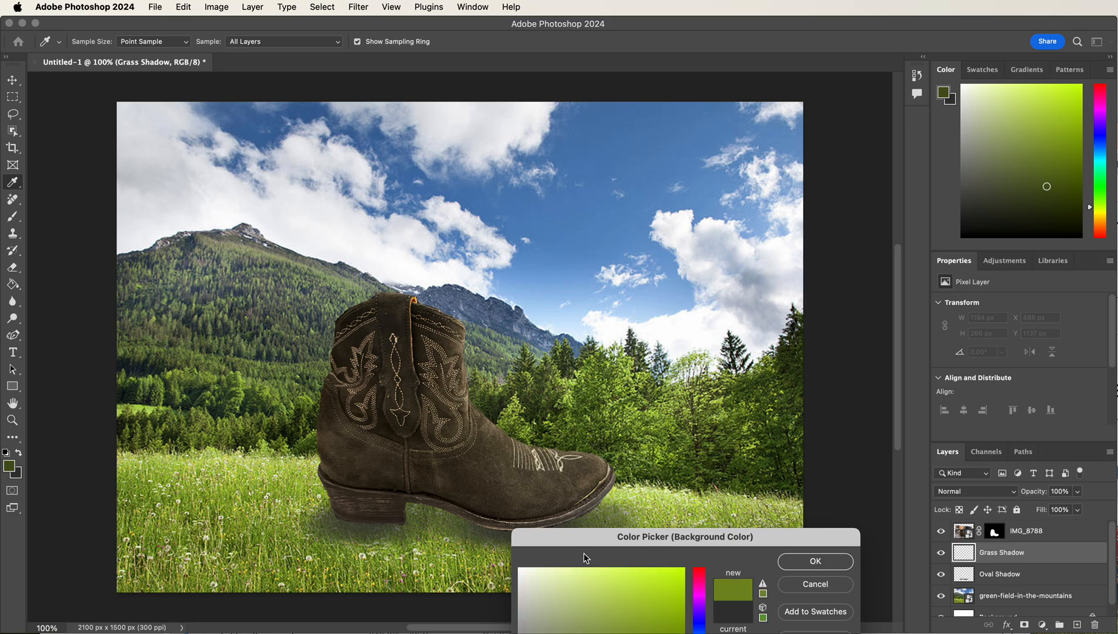
{"action": "left_click", "coordinate": [828, 564]}
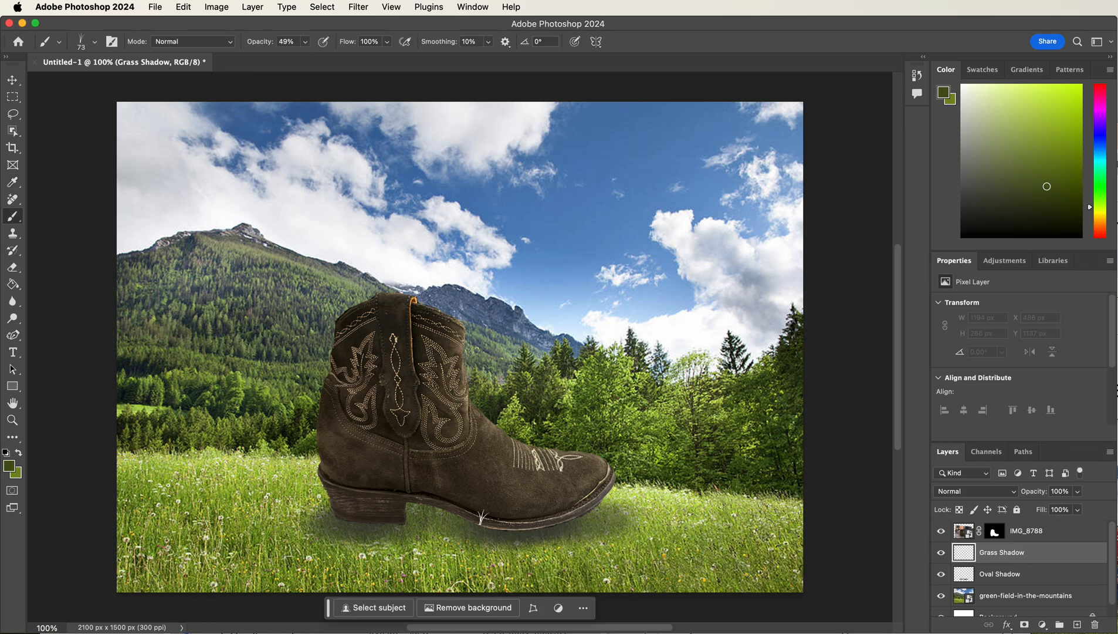
Move the Grass Shadow layer above the boot layer and paint grass blades over the lower edges of the sole and heel
{"action": "left_click", "coordinate": [500, 526]}
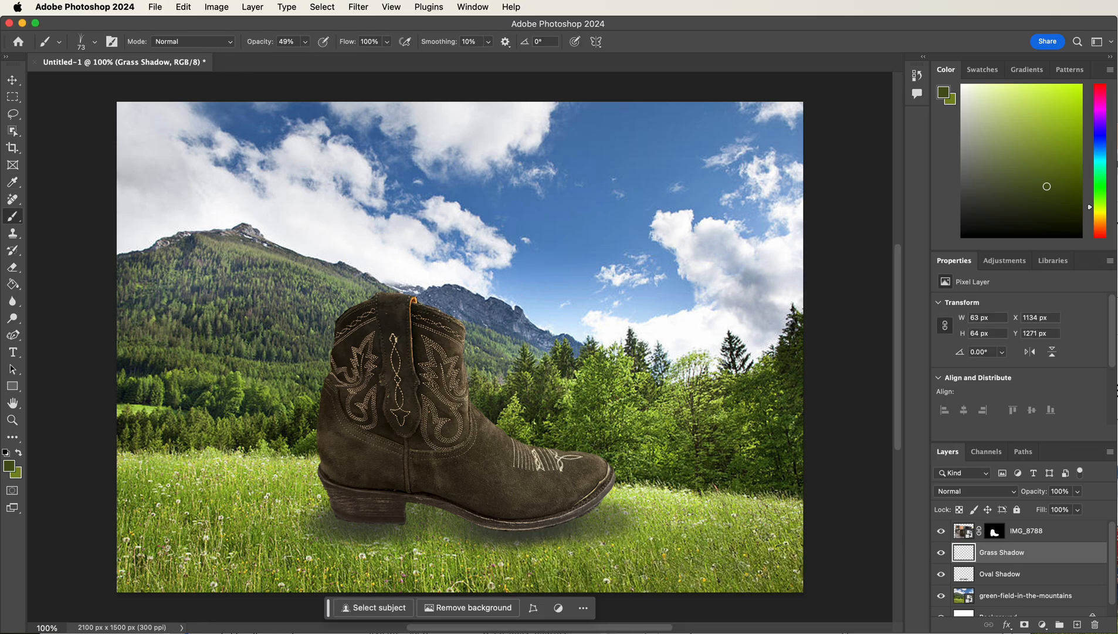
{"action": "left_click_drag", "start_coordinate": [1048, 561], "coordinate": [1050, 527]}
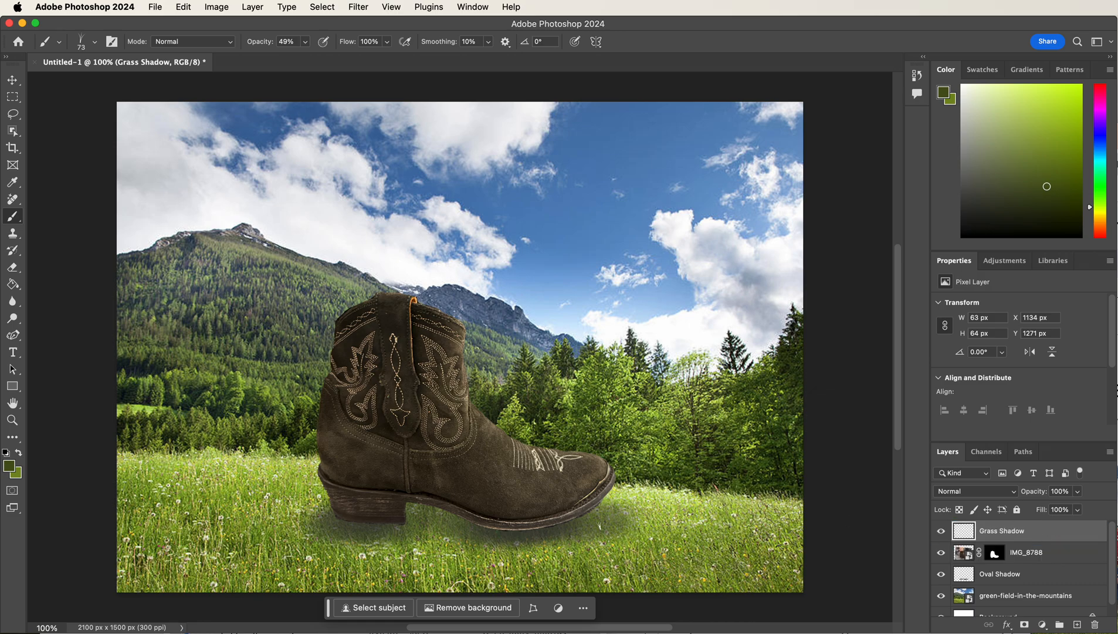
{"action": "left_click_drag", "start_coordinate": [577, 523], "coordinate": [589, 516]}
{"action": "left_click_drag", "start_coordinate": [457, 520], "coordinate": [548, 524]}
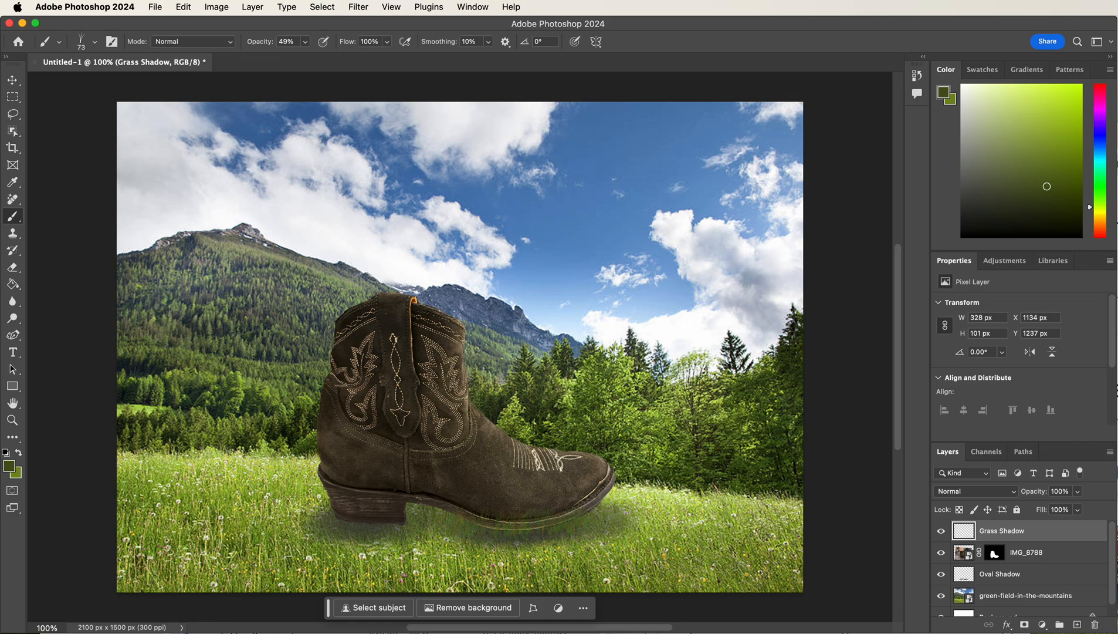
{"action": "mouse_move", "coordinate": [376, 526]}
{"action": "left_mouse_down"}
{"action": "mouse_move", "coordinate": [324, 520]}
{"action": "mouse_move", "coordinate": [439, 516]}
{"action": "mouse_move", "coordinate": [311, 511]}
{"action": "mouse_move", "coordinate": [488, 508]}
{"action": "mouse_move", "coordinate": [473, 509]}
{"action": "left_mouse_up"}
{"action": "mouse_move", "coordinate": [299, 503]}
{"action": "left_mouse_down"}
{"action": "mouse_move", "coordinate": [297, 515]}
{"action": "mouse_move", "coordinate": [384, 522]}
{"action": "left_mouse_up"}
{"action": "mouse_move", "coordinate": [545, 531]}
{"action": "left_mouse_down"}
{"action": "mouse_move", "coordinate": [566, 508]}
{"action": "mouse_move", "coordinate": [650, 508]}
{"action": "left_mouse_up"}
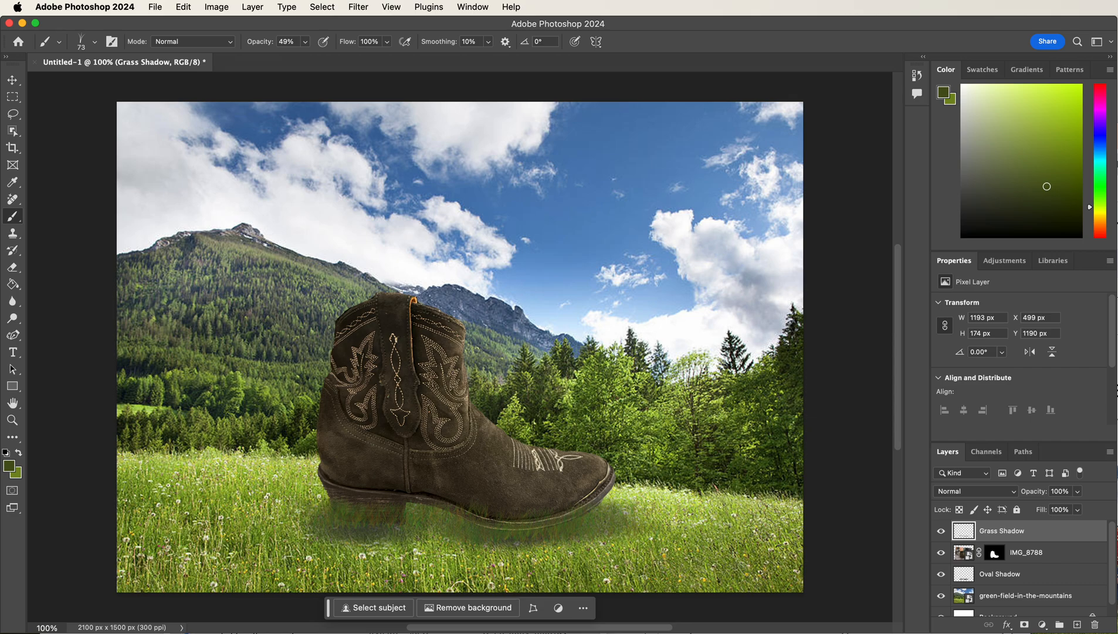
Swap the foreground and background colours, and change the background colour to a near-black green
{"action": "key", "text": "x"}
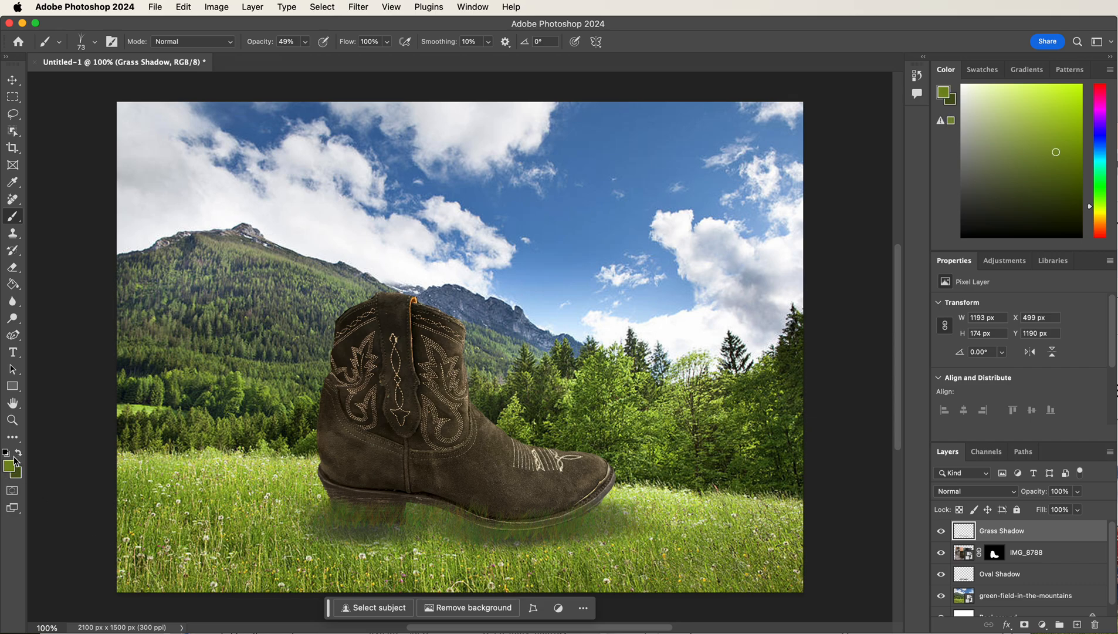
{"action": "left_click", "coordinate": [18, 475]}
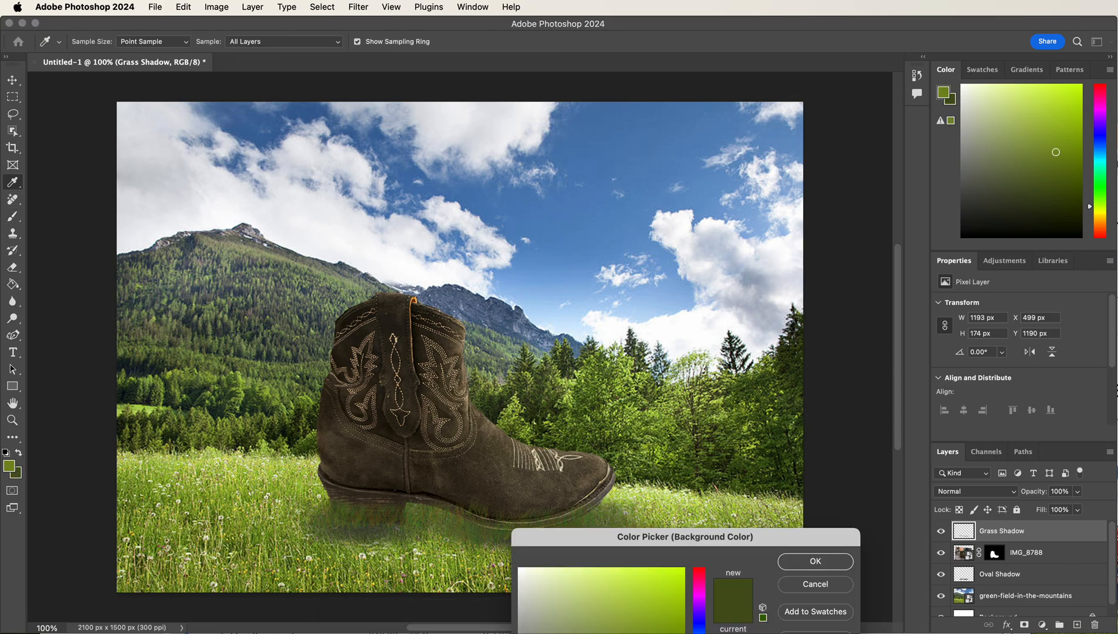
{"action": "left_click", "coordinate": [816, 563]}
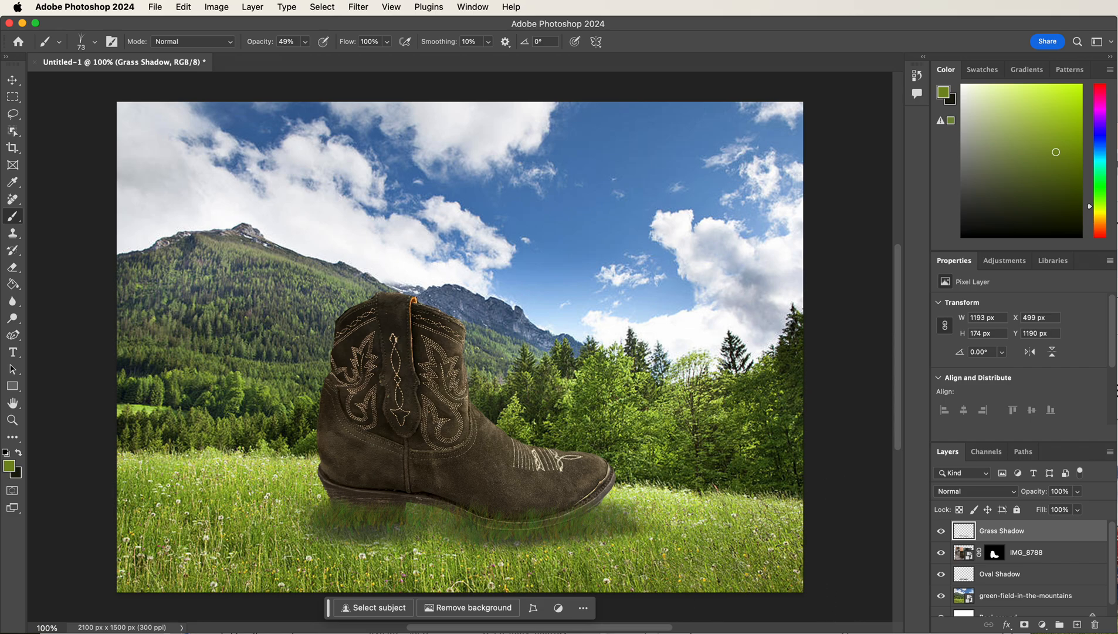
Switch to Finder, place mushroom 4.png from Downloads into the boot composition at 30% scale, and remove its background
{"action": "key", "text": "super+Tab"}
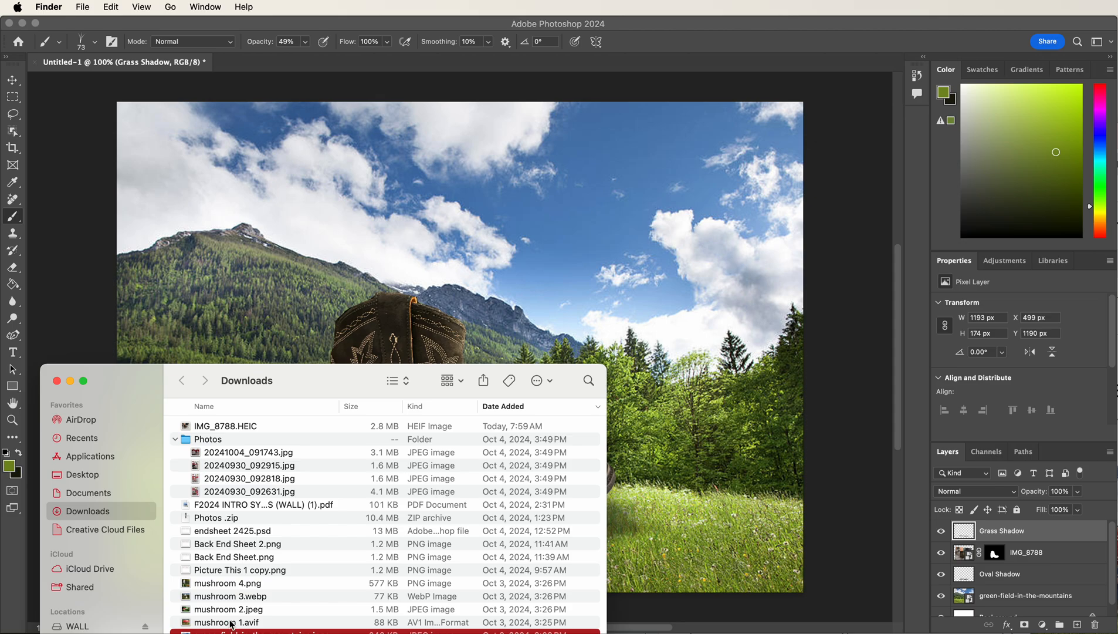
{"action": "left_click", "coordinate": [226, 587]}
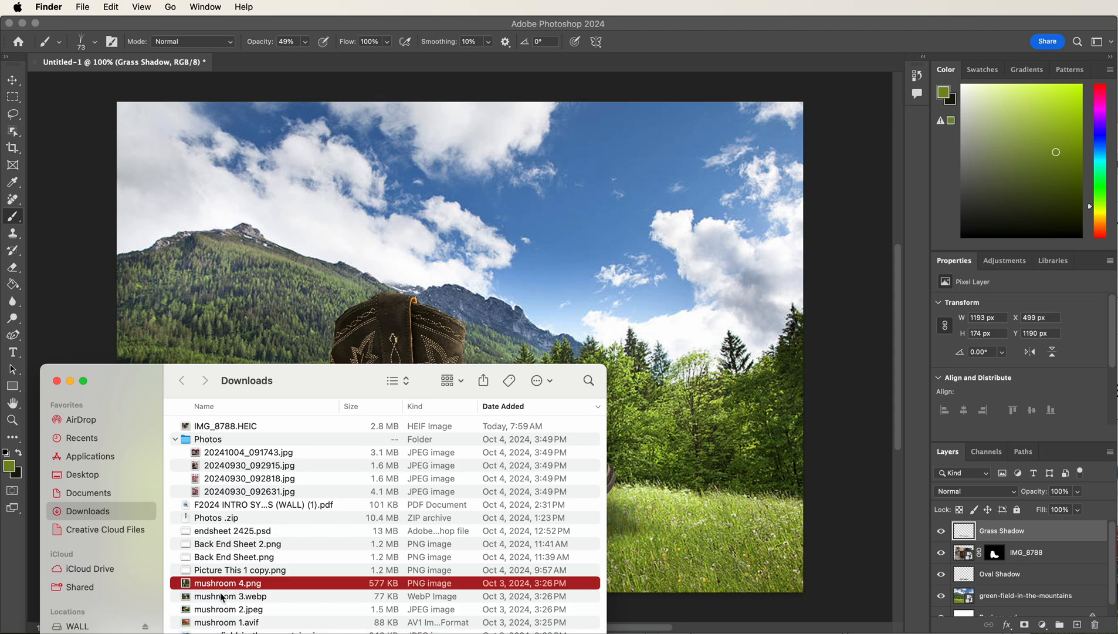
{"action": "left_click_drag", "start_coordinate": [221, 588], "coordinate": [507, 302]}
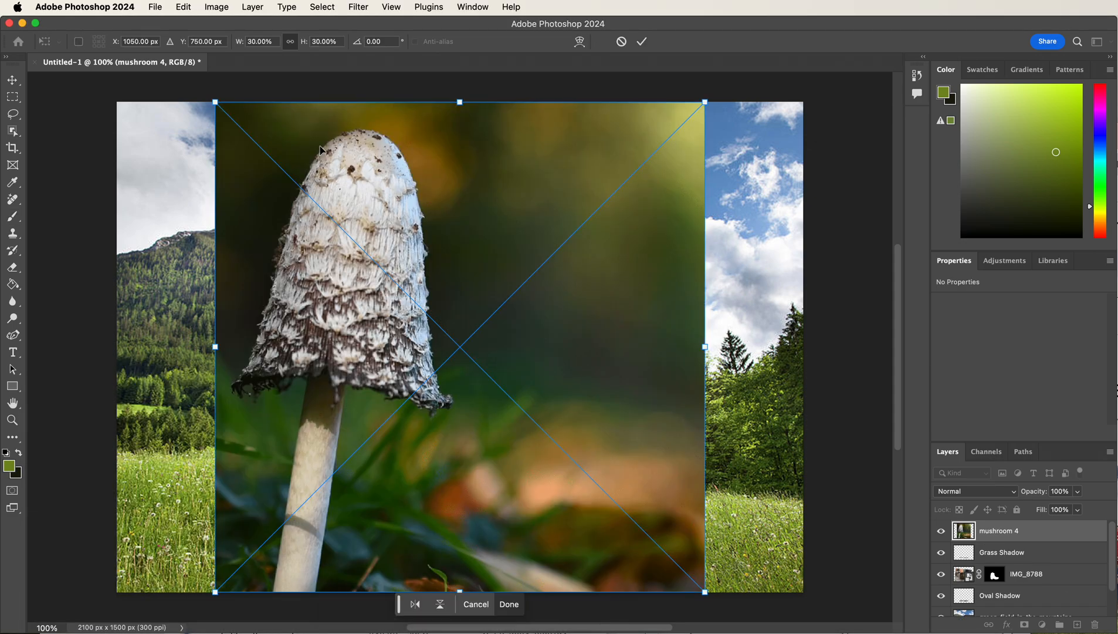
{"action": "left_click", "coordinate": [509, 604]}
{"action": "left_click", "coordinate": [502, 607]}
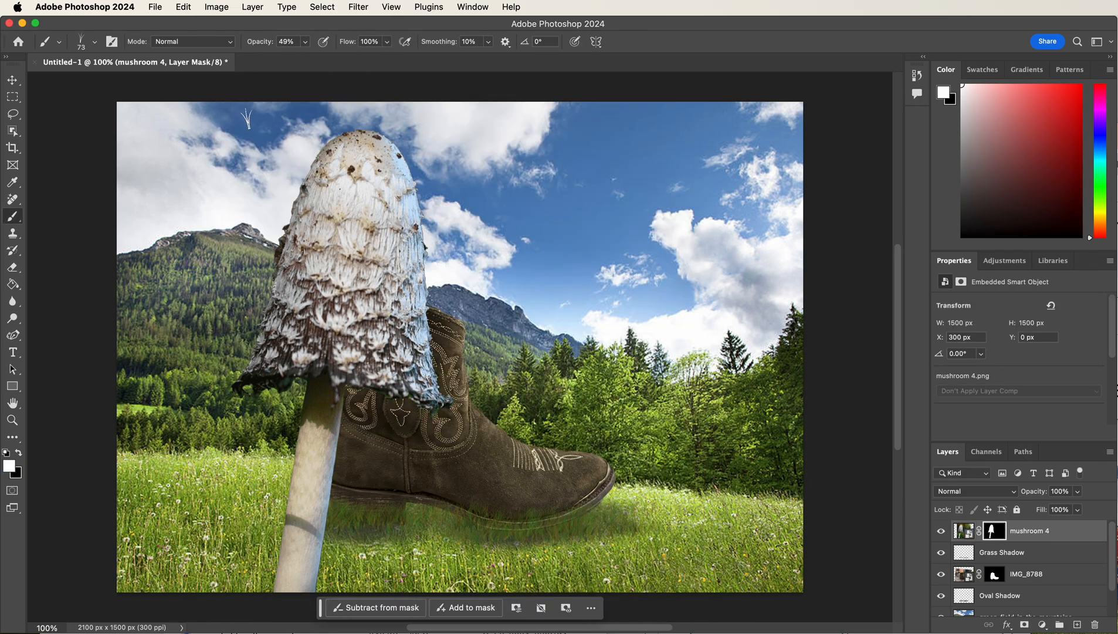
Scale the mushroom to about 62%, rotate it -3.65°, centre its cap over the boot's opening, and move its layer below the boot layer
{"action": "key", "text": "super+t"}
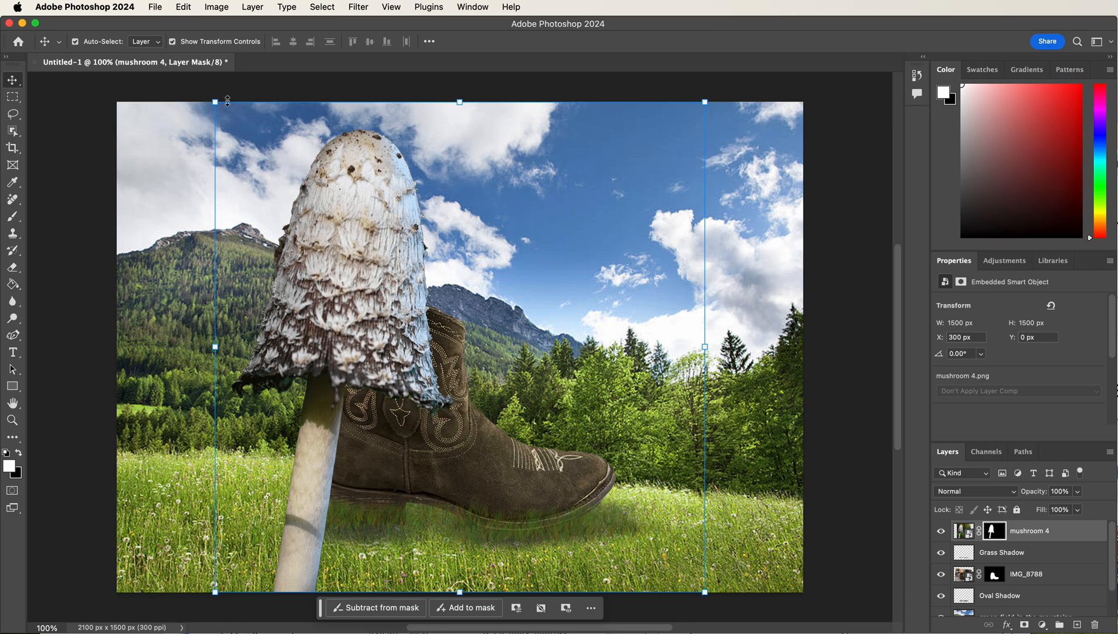
{"action": "left_click_drag", "start_coordinate": [213, 100], "coordinate": [411, 280]}
{"action": "left_click_drag", "start_coordinate": [499, 404], "coordinate": [434, 270]}
{"action": "left_click_drag", "start_coordinate": [655, 460], "coordinate": [703, 420]}
{"action": "left_click_drag", "start_coordinate": [429, 316], "coordinate": [407, 290]}
{"action": "left_click_drag", "start_coordinate": [667, 419], "coordinate": [686, 410]}
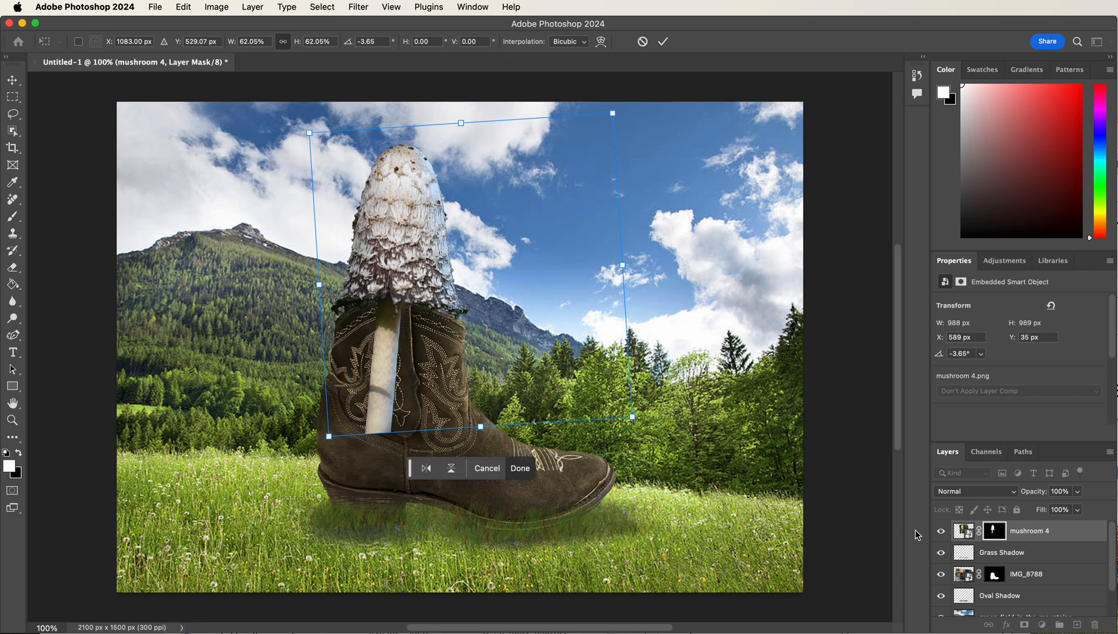
{"action": "left_click_drag", "start_coordinate": [1035, 534], "coordinate": [1035, 592]}
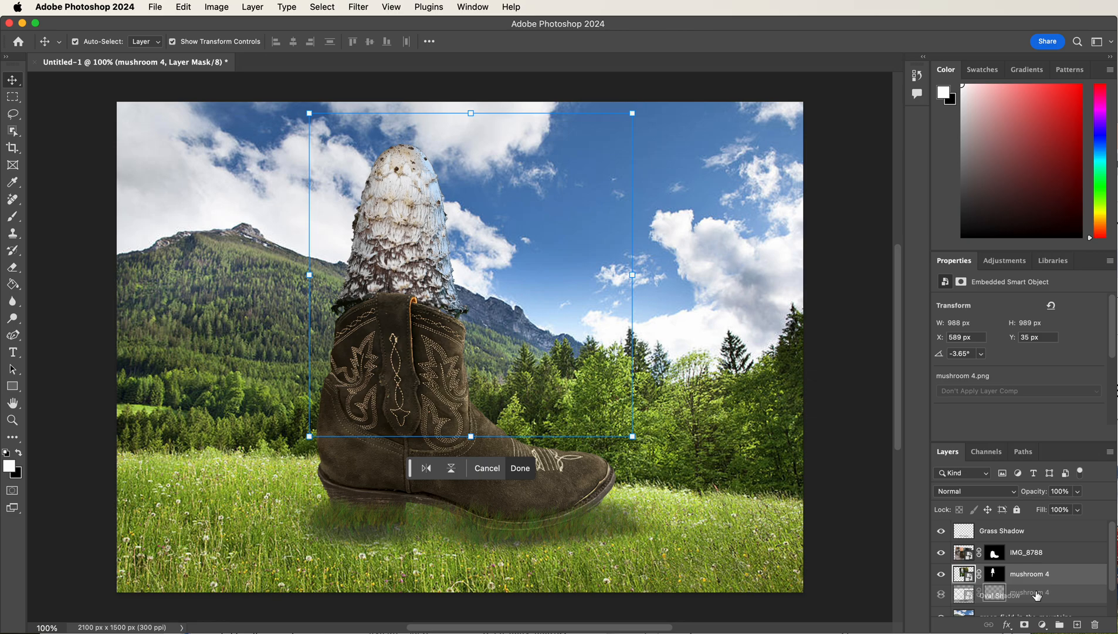
{"action": "left_click", "coordinate": [171, 155]}
Switch to Chrome, clear away the YouTube Studio window, and search Google for "fairy doors" in a new tab
{"action": "key", "text": "super+Tab"}
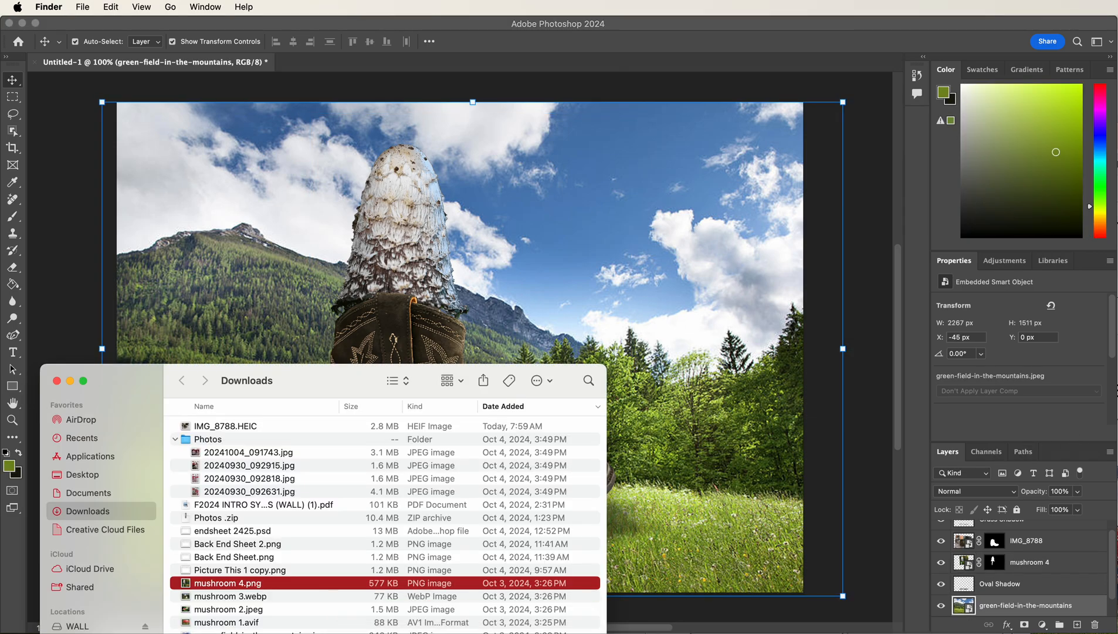
{"action": "left_click", "coordinate": [91, 341]}
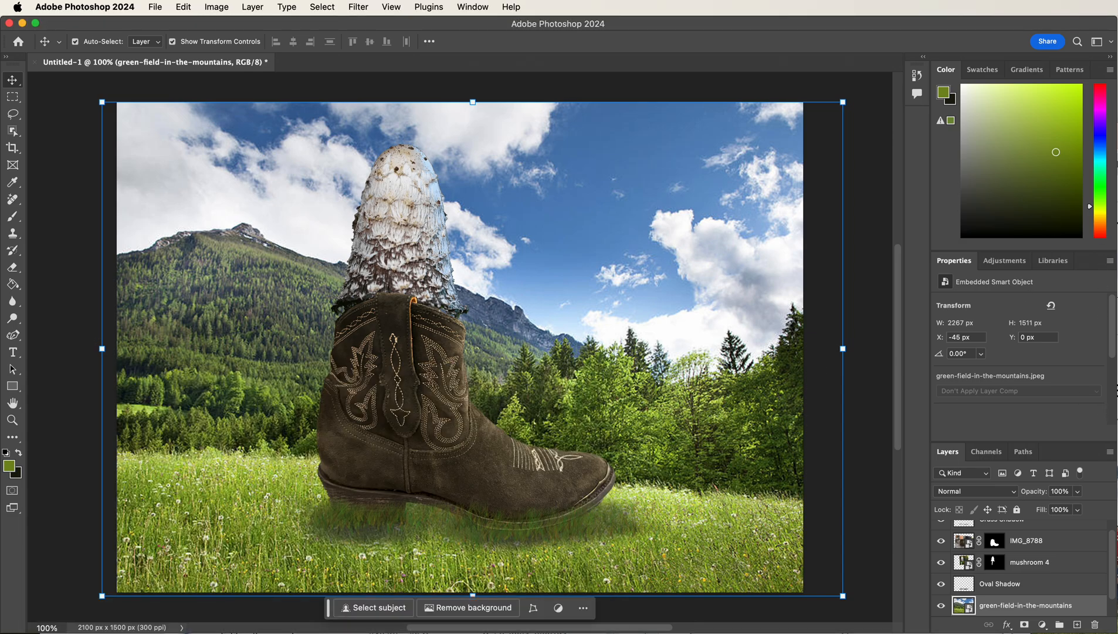
{"action": "key", "text": "super+Tab"}
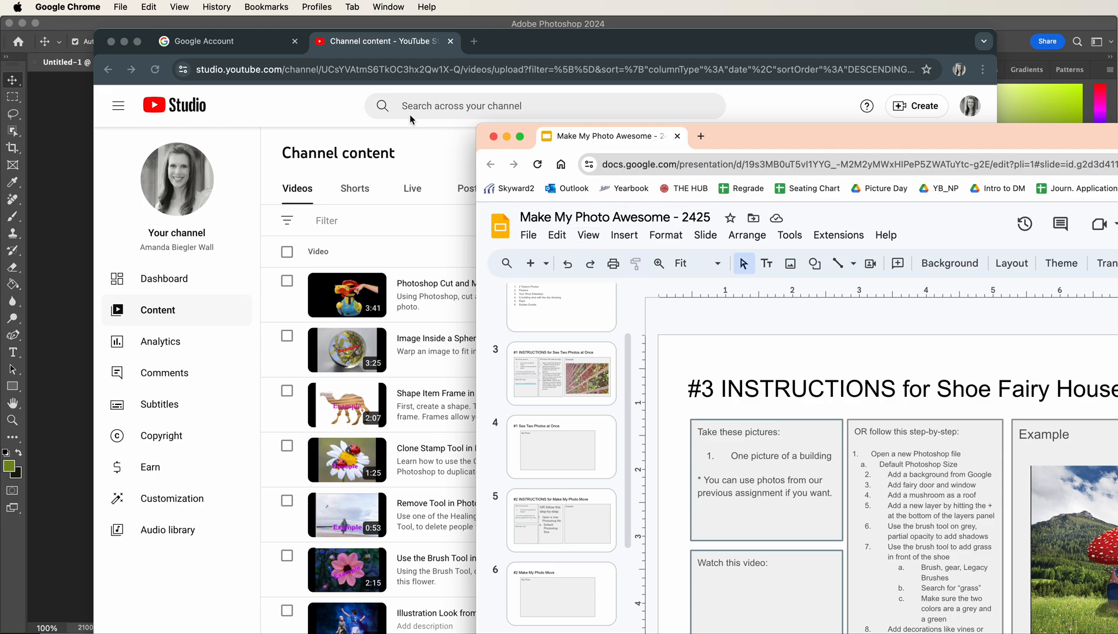
{"action": "left_click", "coordinate": [124, 41]}
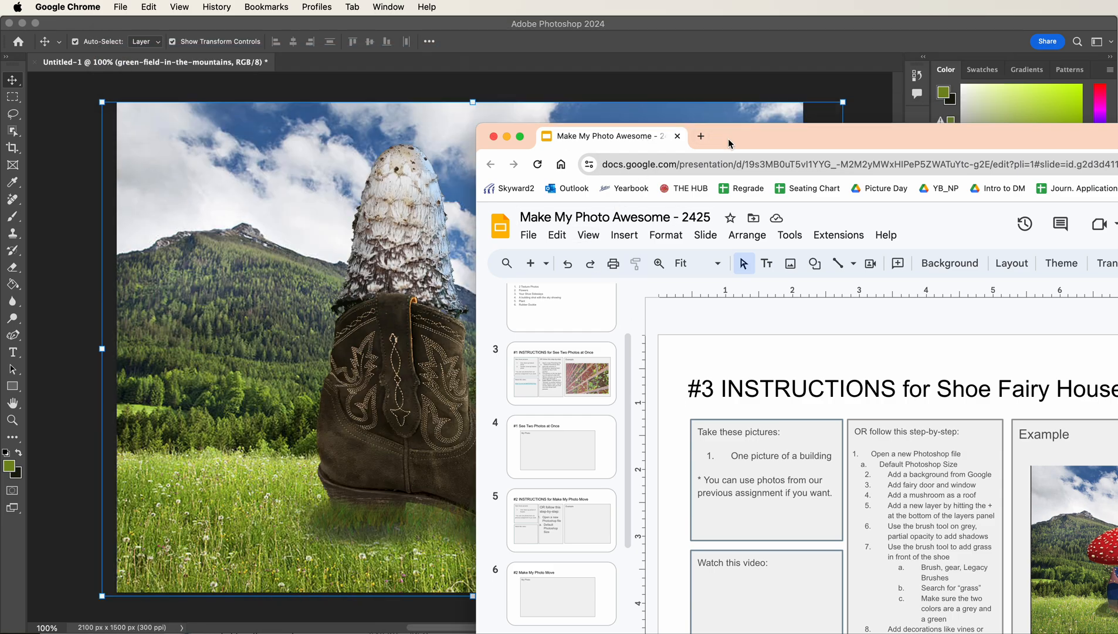
{"action": "left_click_drag", "start_coordinate": [728, 139], "coordinate": [793, 150]}
{"action": "left_click", "coordinate": [765, 148]}
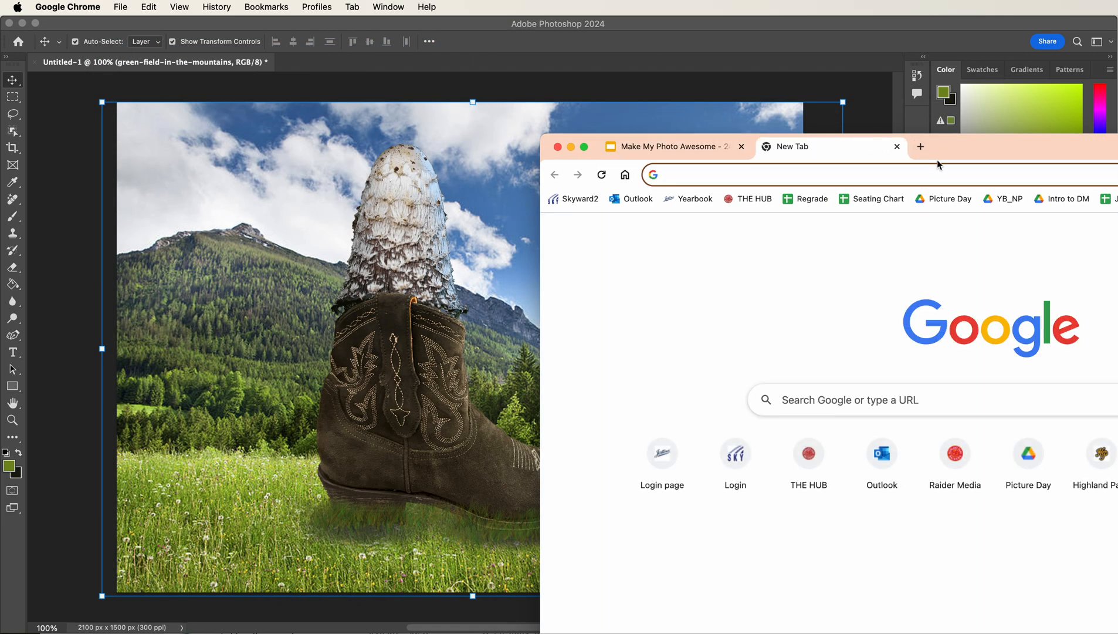
{"action": "type", "text": "fairy"}
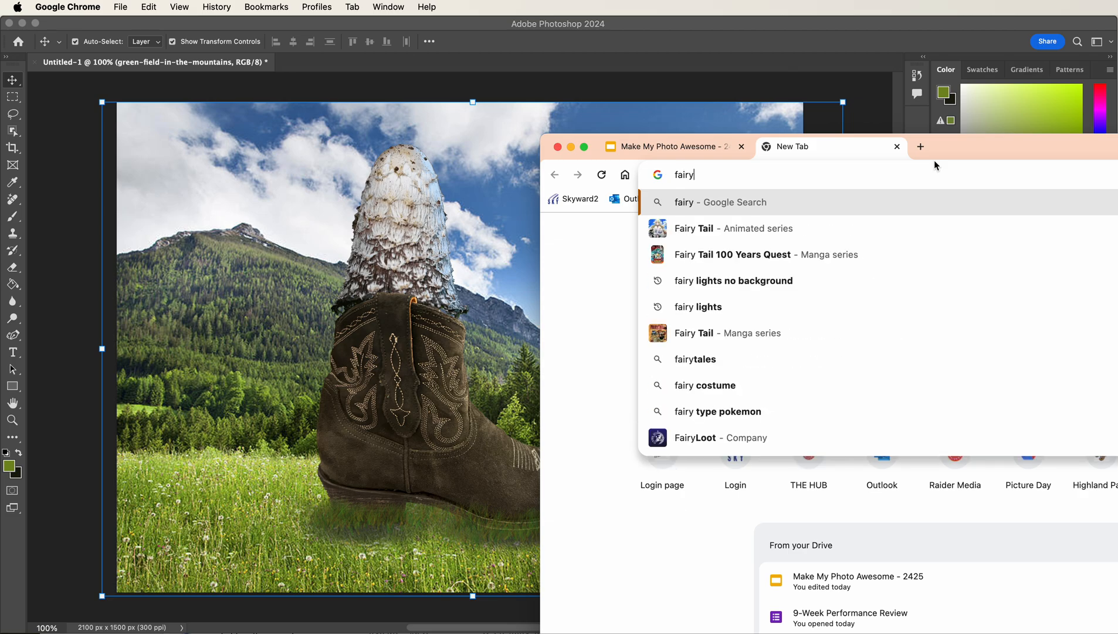
{"action": "type", "text": " doors"}
{"action": "key", "text": "Return"}
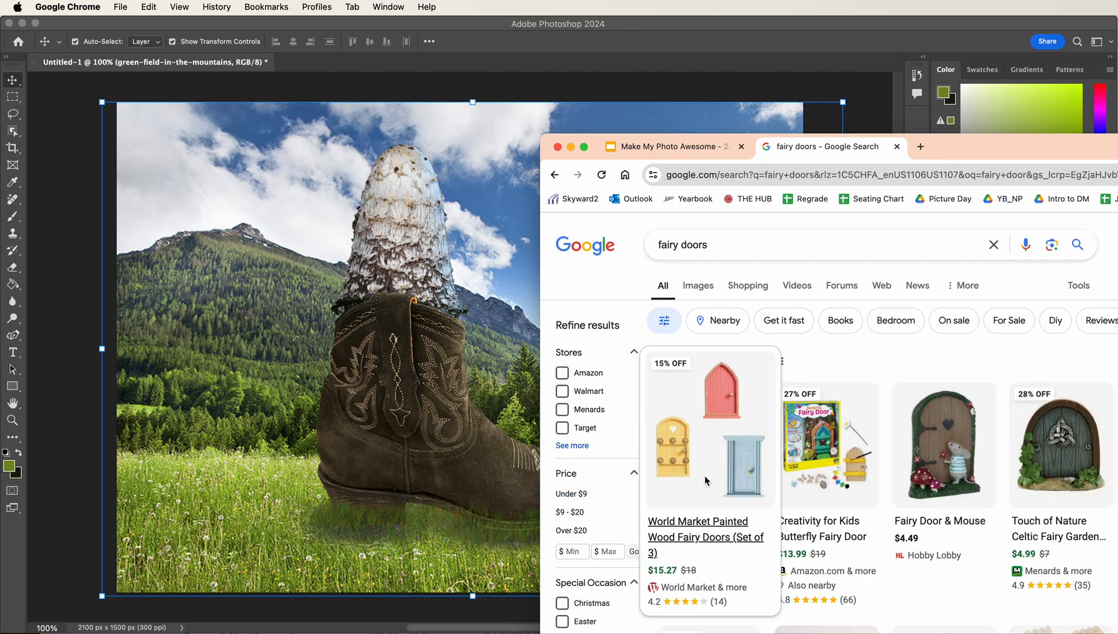
Bring the Touch of Nature Celtic fairy door image into the Photoshop boot composition and remove its background
{"action": "left_click", "coordinate": [1064, 462]}
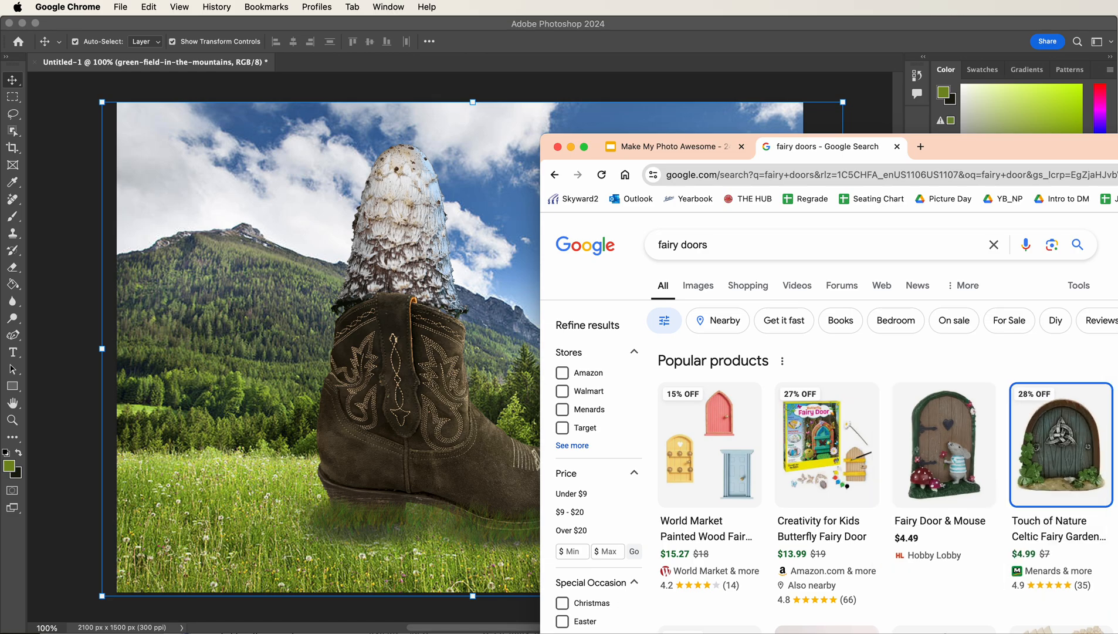
{"action": "left_click_drag", "start_coordinate": [1061, 444], "coordinate": [317, 430]}
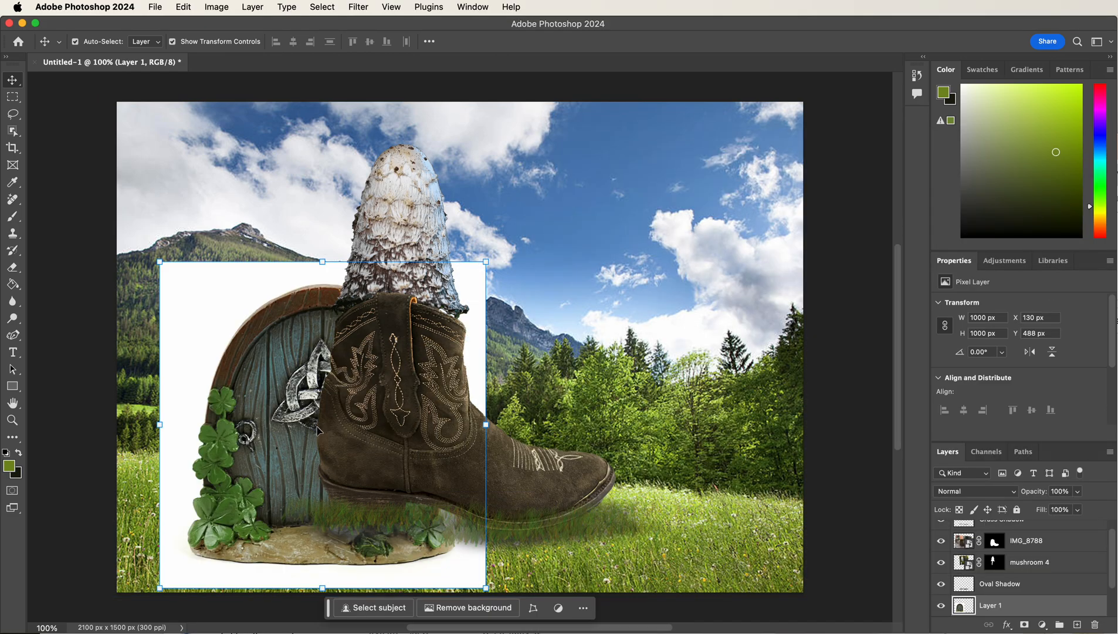
{"action": "left_click", "coordinate": [487, 607]}
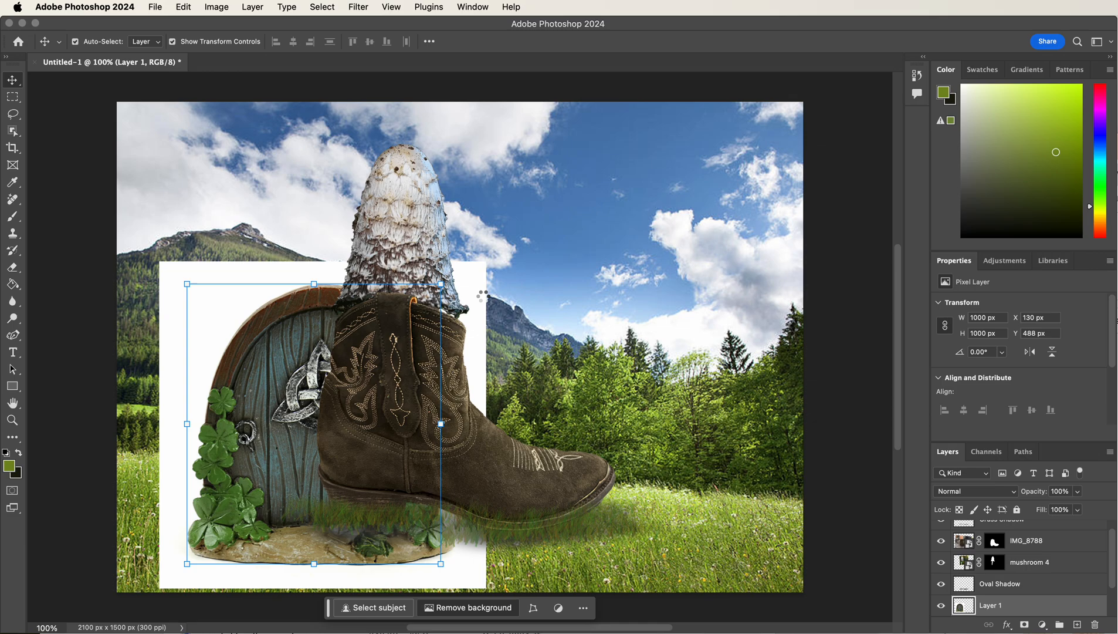
Shrink the fairy door to about 254 px wide, place it on the boot's toe, and move its layer above Grass Shadow
{"action": "left_click_drag", "start_coordinate": [487, 258], "coordinate": [289, 460]}
{"action": "left_click_drag", "start_coordinate": [233, 521], "coordinate": [582, 472]}
{"action": "left_click_drag", "start_coordinate": [1035, 610], "coordinate": [1036, 525]}
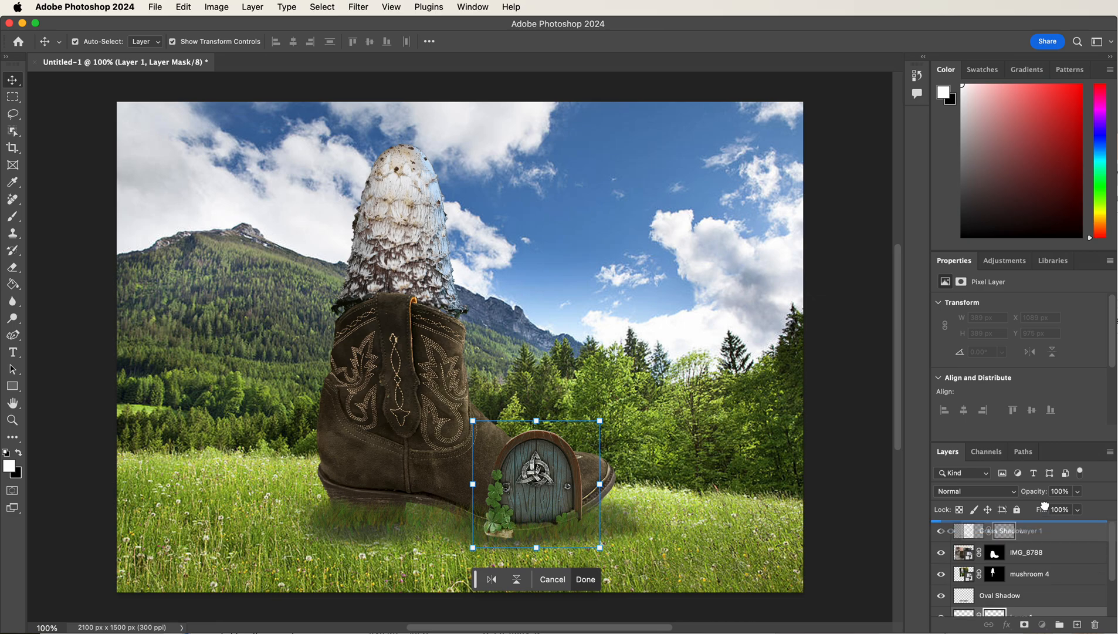
{"action": "left_click_drag", "start_coordinate": [600, 420], "coordinate": [556, 464]}
{"action": "mouse_move", "coordinate": [536, 509]}
{"action": "left_mouse_down"}
{"action": "mouse_move", "coordinate": [525, 505]}
{"action": "mouse_move", "coordinate": [535, 504]}
{"action": "left_mouse_up"}
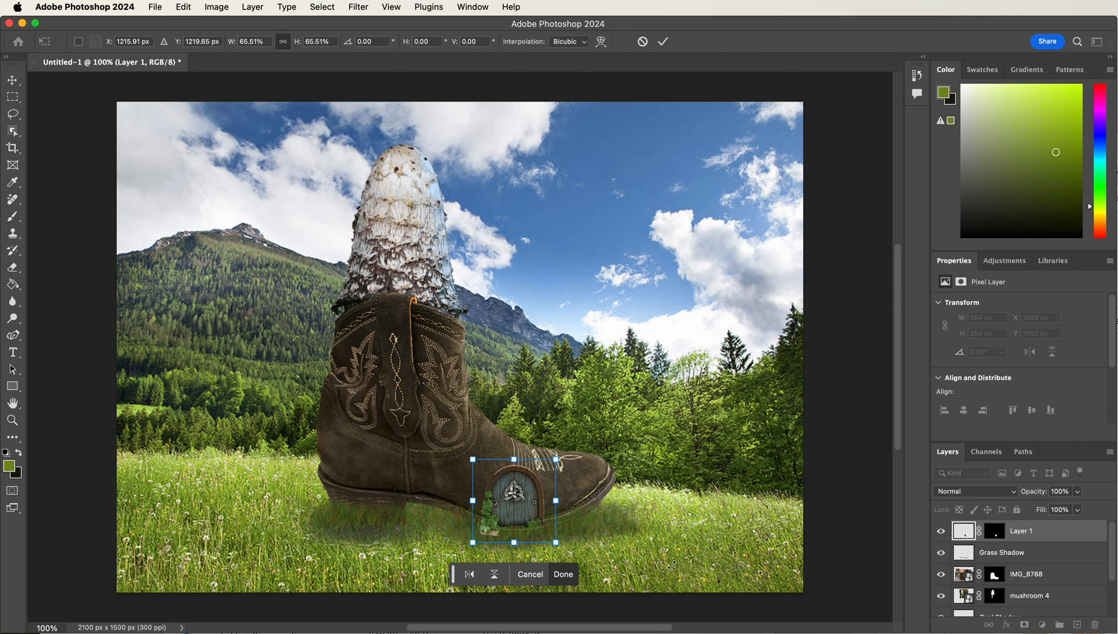
{"action": "key", "text": "Return"}
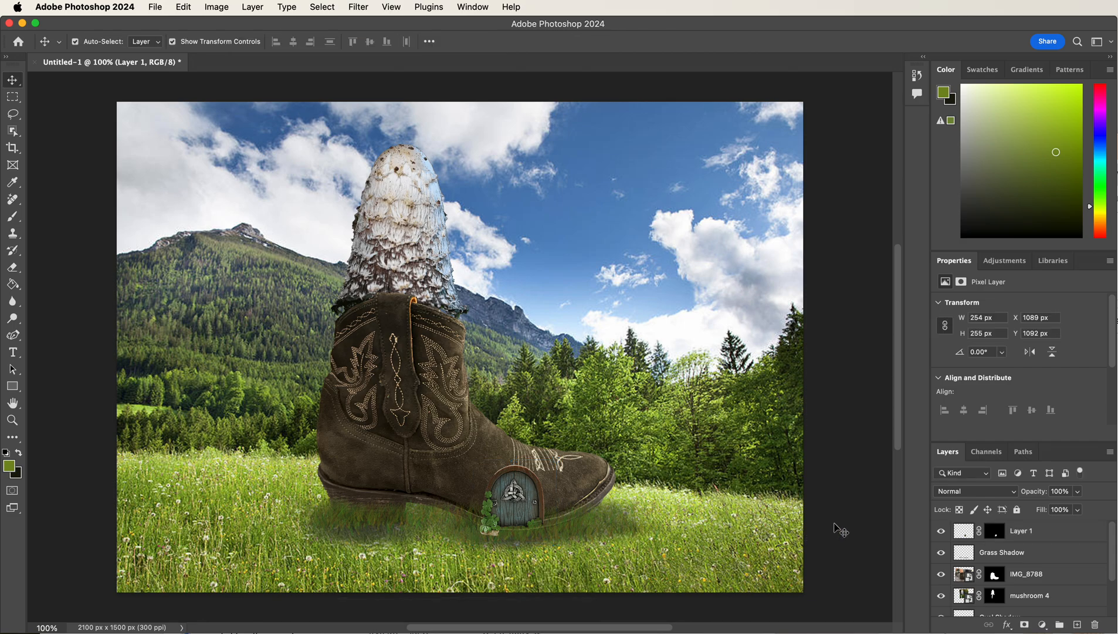
{"action": "left_click", "coordinate": [840, 530]}
Switch back to Chrome, dismiss the image search box, and search Google for "fairy window"
{"action": "key", "text": "super+Tab"}
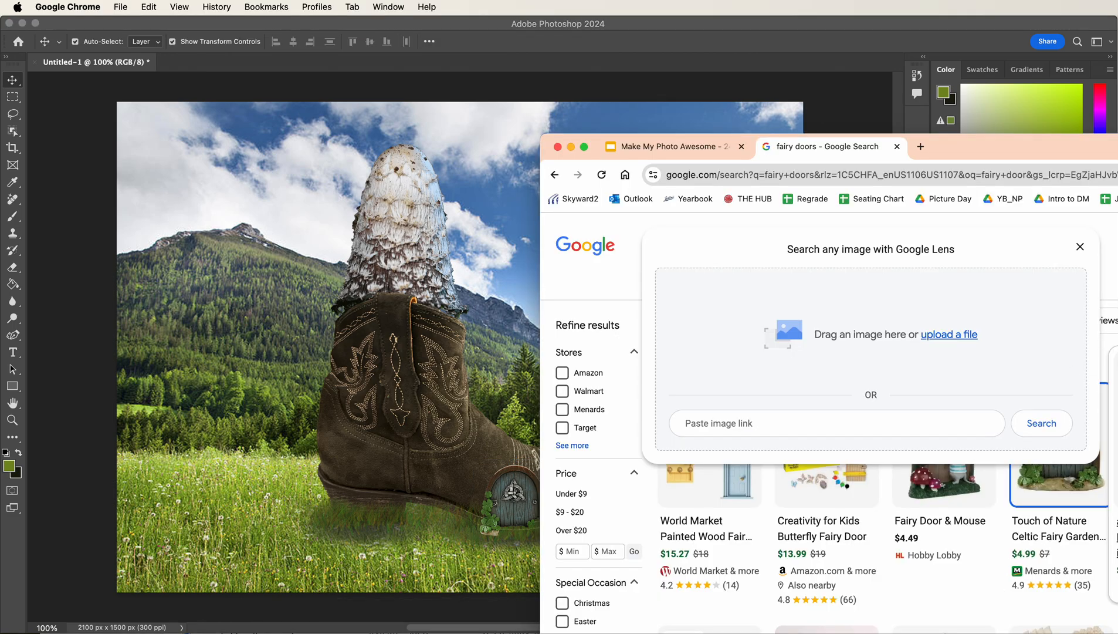
{"action": "left_click", "coordinate": [1080, 246]}
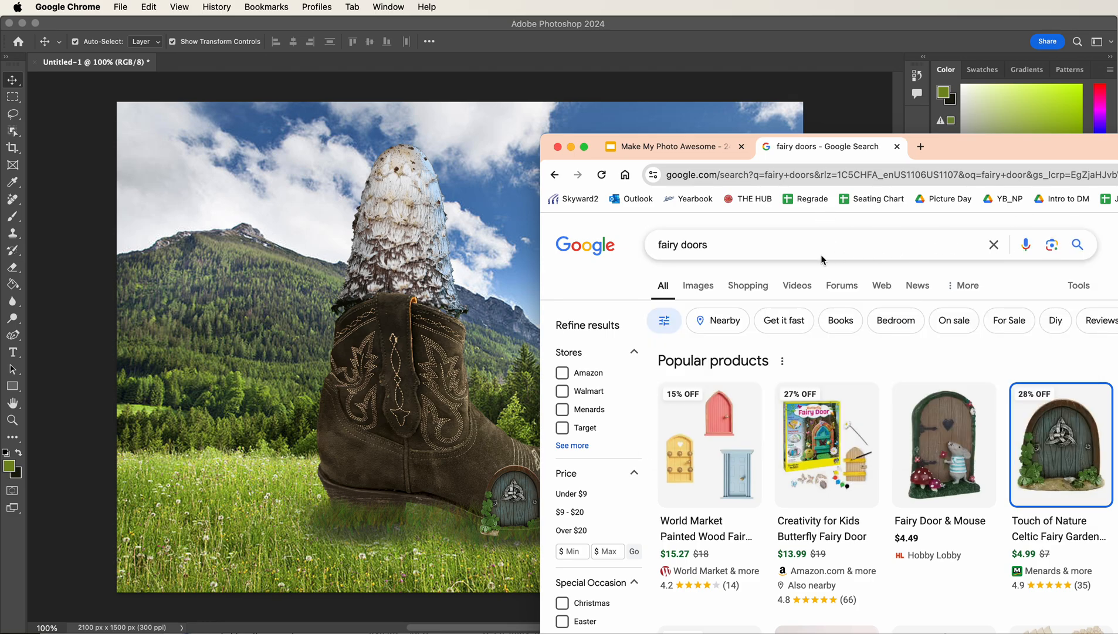
{"action": "double_click", "coordinate": [694, 246]}
{"action": "type", "text": "window"}
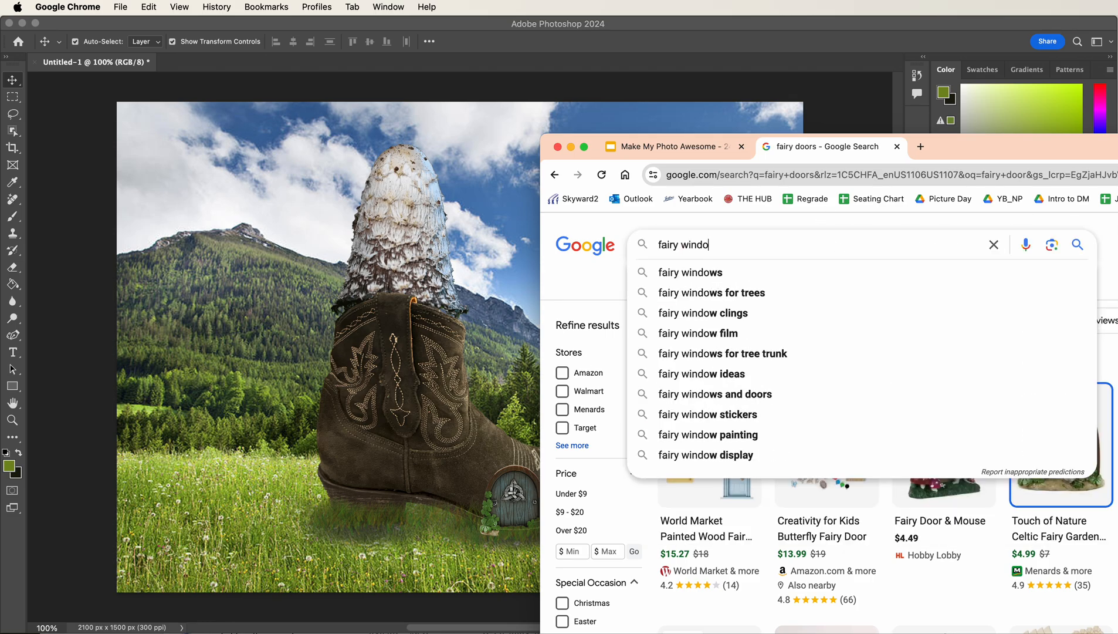
{"action": "key", "text": "Return"}
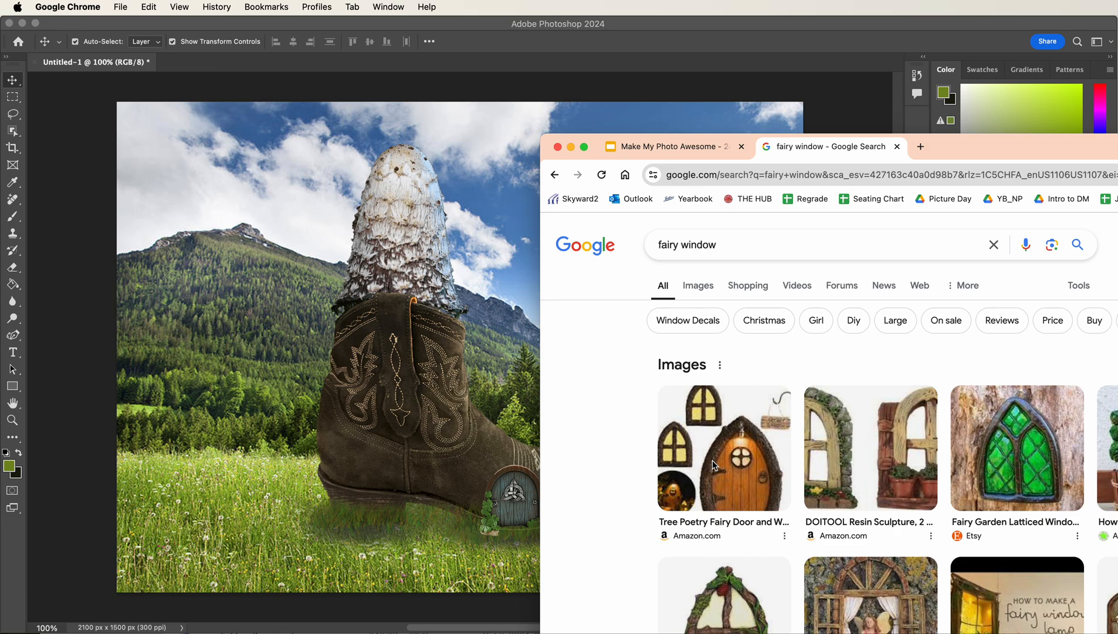
Bring the vine-framed arched window image into the Photoshop composition and erase its white surround with the Magic Eraser at tolerance 32
{"action": "left_click", "coordinate": [745, 610]}
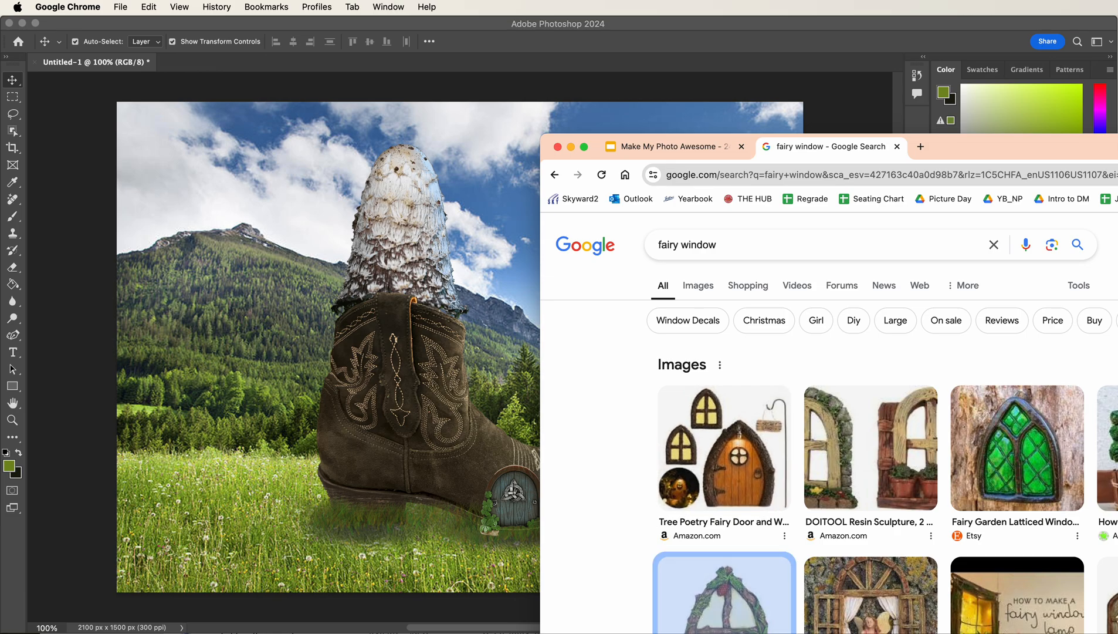
{"action": "left_click_drag", "start_coordinate": [745, 610], "coordinate": [384, 418]}
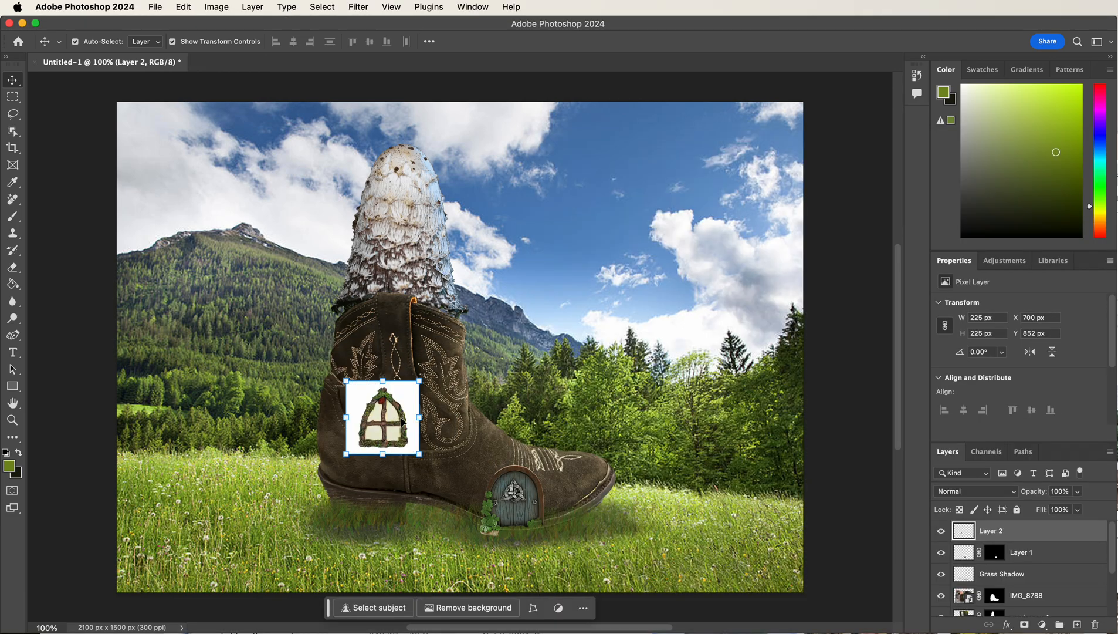
{"action": "left_click", "coordinate": [485, 614]}
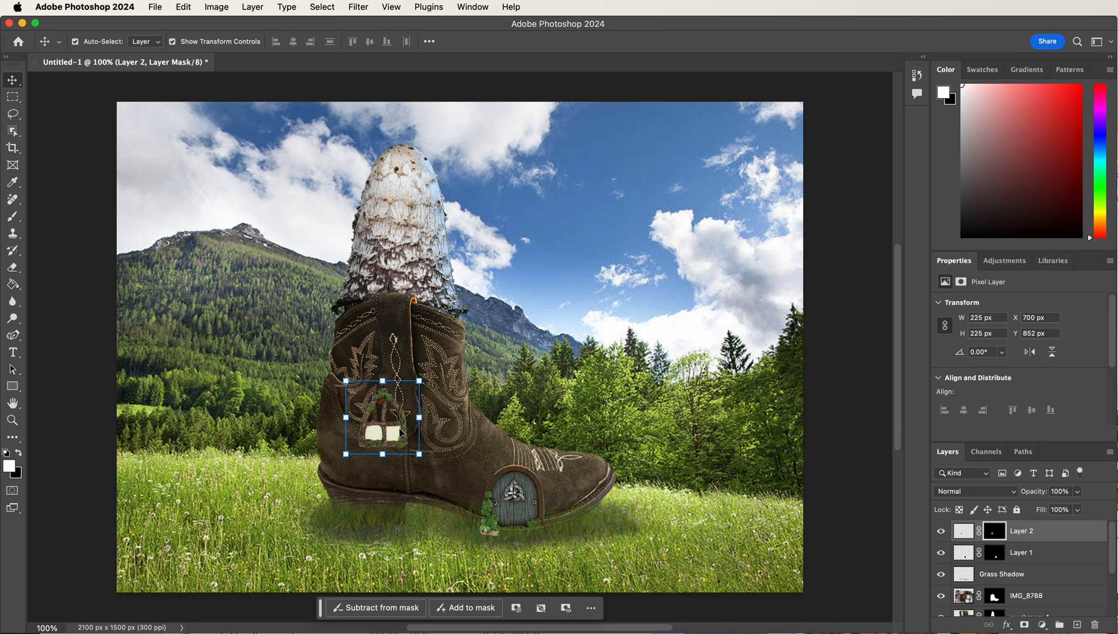
{"action": "key", "text": "super+z"}
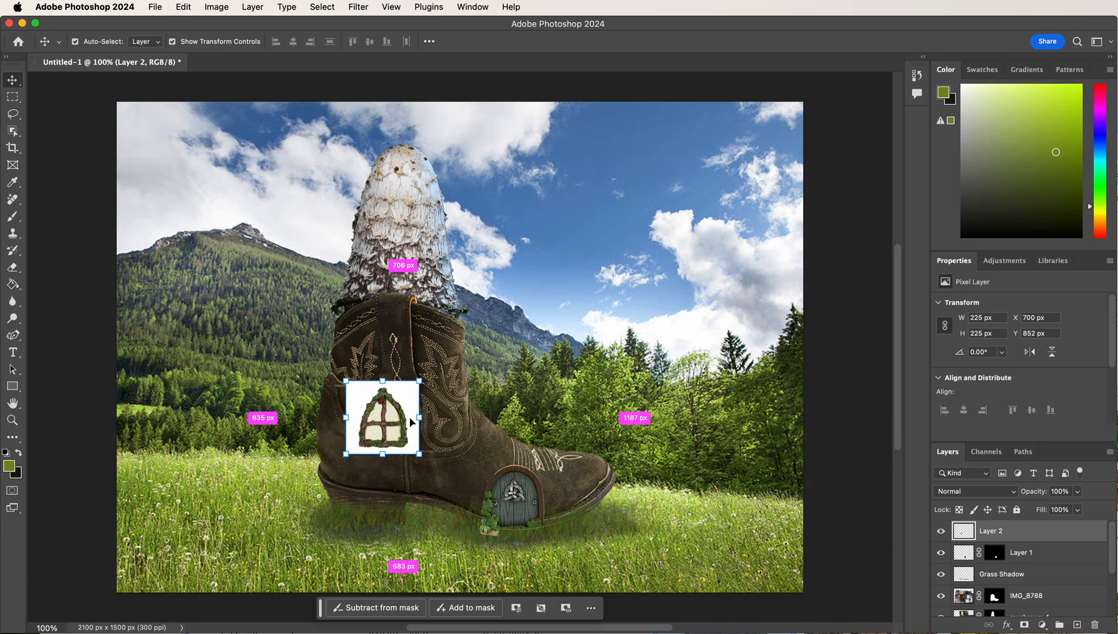
{"action": "right_click", "coordinate": [12, 267]}
{"action": "left_click", "coordinate": [44, 294]}
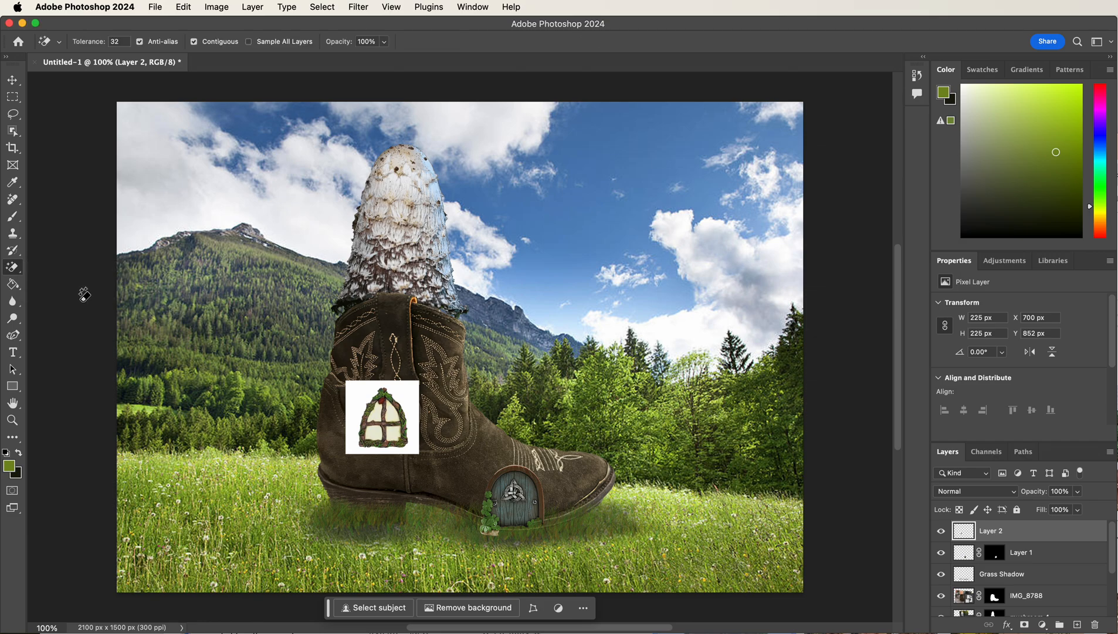
{"action": "left_click", "coordinate": [410, 393]}
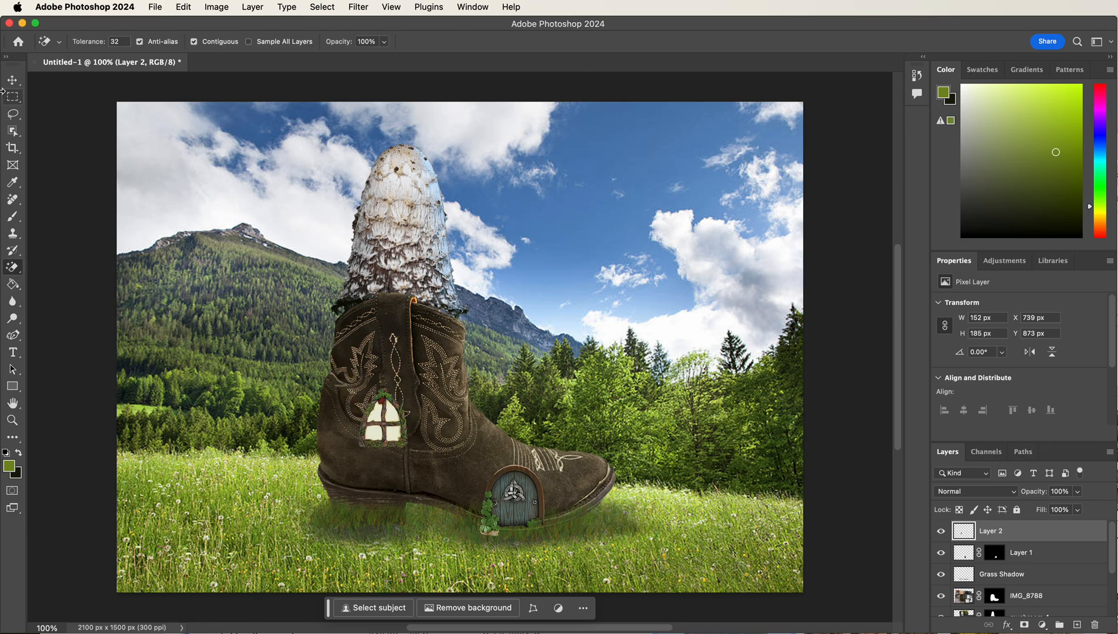
Scale the window to about 84% and place it on the heel side of the boot's shaft
{"action": "left_click", "coordinate": [11, 85]}
{"action": "left_click_drag", "start_coordinate": [411, 381], "coordinate": [400, 397]}
{"action": "left_click_drag", "start_coordinate": [374, 436], "coordinate": [355, 422]}
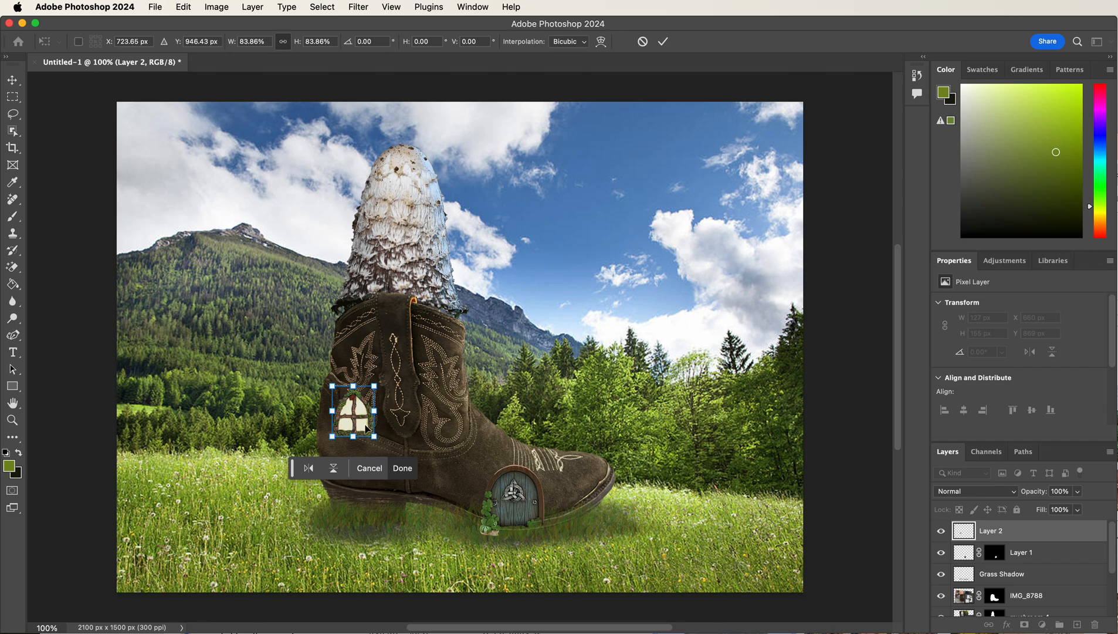
{"action": "left_click", "coordinate": [404, 470]}
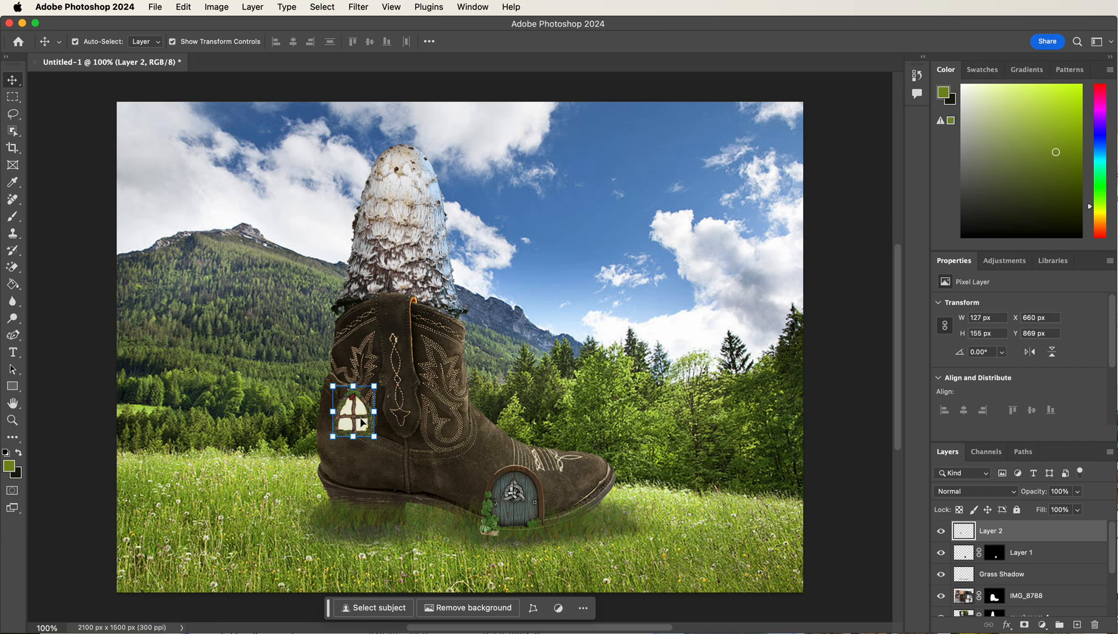
Duplicate the window onto the front side of the boot's shaft at the same height and flip the copy horizontally
{"action": "left_click_drag", "start_coordinate": [362, 421], "coordinate": [450, 420]}
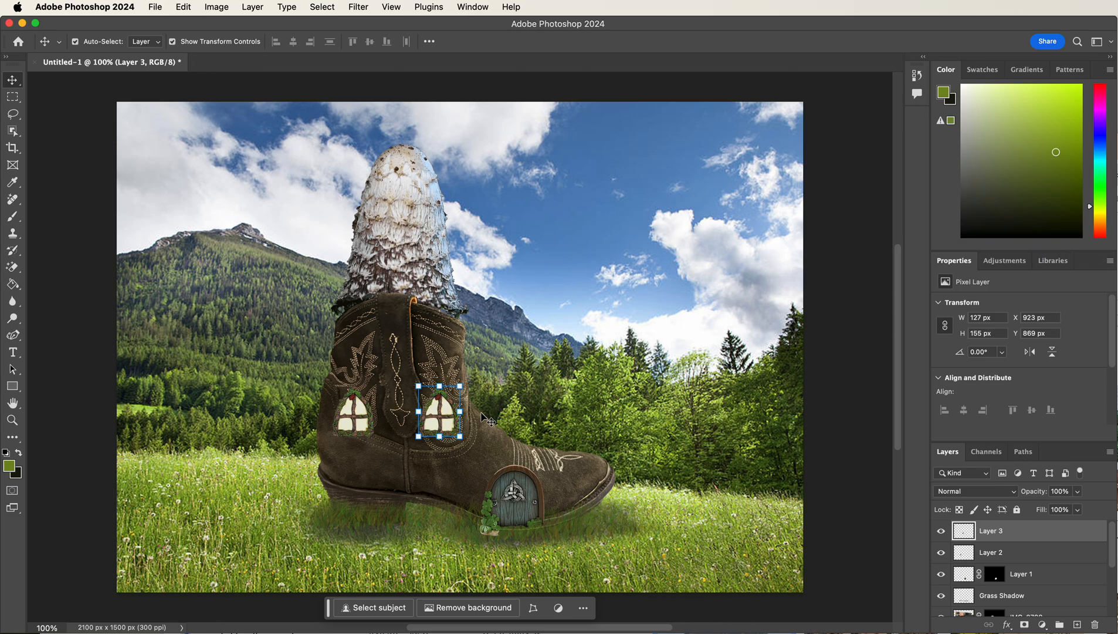
{"action": "left_click", "coordinate": [1033, 354]}
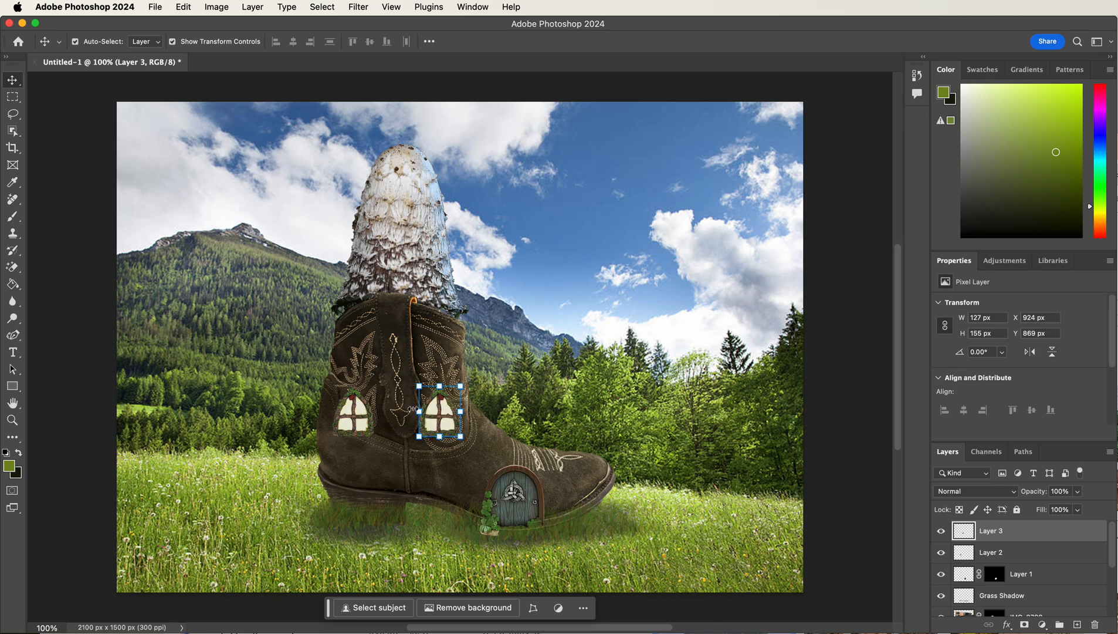
Nudge the copied window horizontally towards the front edge of the boot's shaft, to about X 935 px
{"action": "left_click_drag", "start_coordinate": [447, 427], "coordinate": [449, 425]}
{"action": "key", "text": "Right"}
{"action": "key", "text": "Right"}
{"action": "key", "text": "Right"}
{"action": "key", "text": "Right"}
{"action": "key", "text": "Right"}
{"action": "key", "text": "Right"}
{"action": "key", "text": "Right"}
{"action": "key", "text": "Right"}
{"action": "key", "text": "Right"}
{"action": "key", "text": "Right"}
{"action": "key", "text": "Right"}
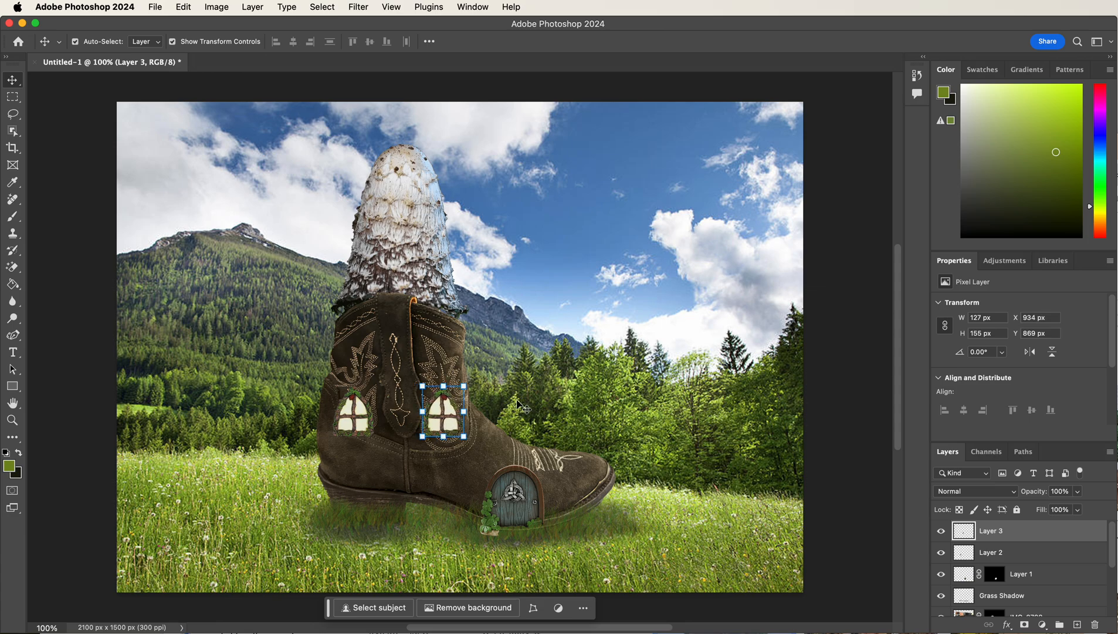
Add a new layer above Layer 3 and name it Window Door Shadows
{"action": "left_click", "coordinate": [518, 403]}
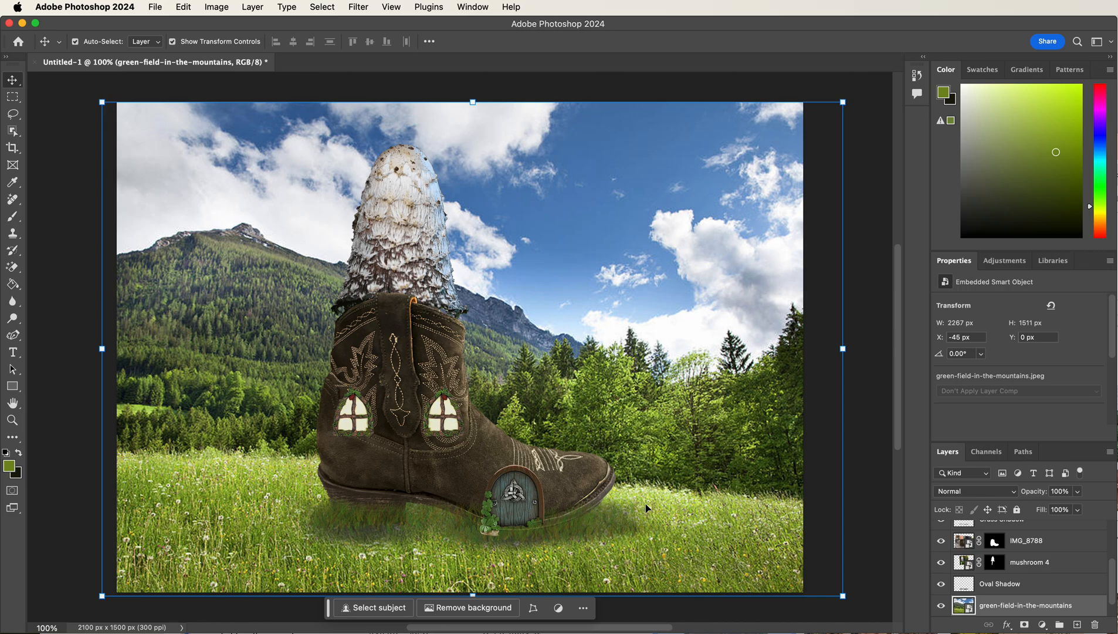
{"action": "left_click", "coordinate": [1029, 584]}
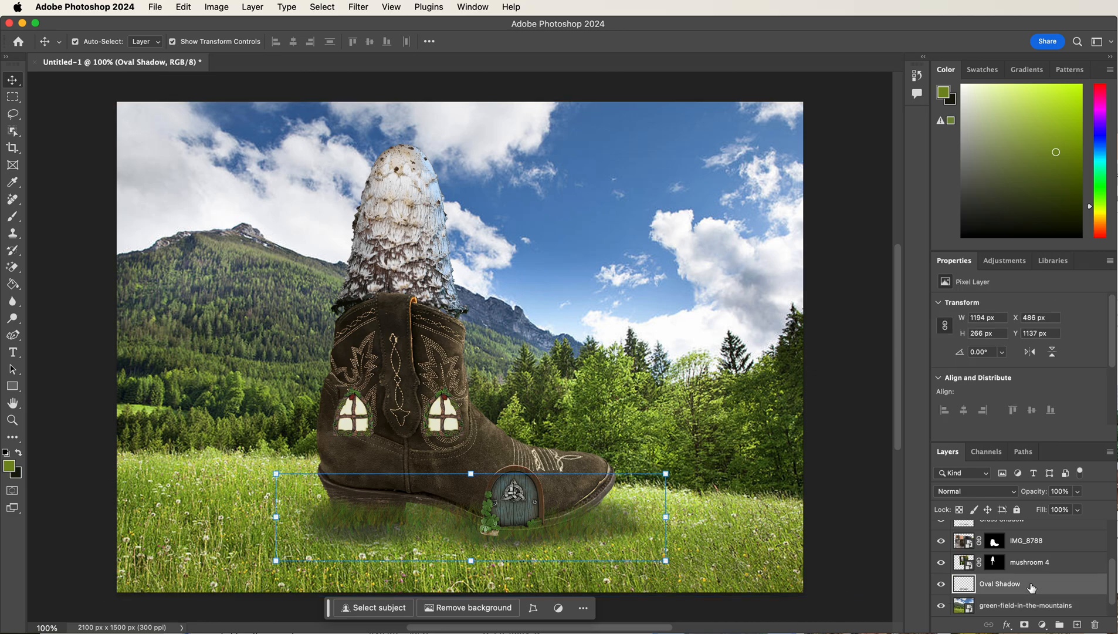
{"action": "scroll", "coordinate": [1056, 576], "scroll_direction": "up", "scroll_amount": 3}
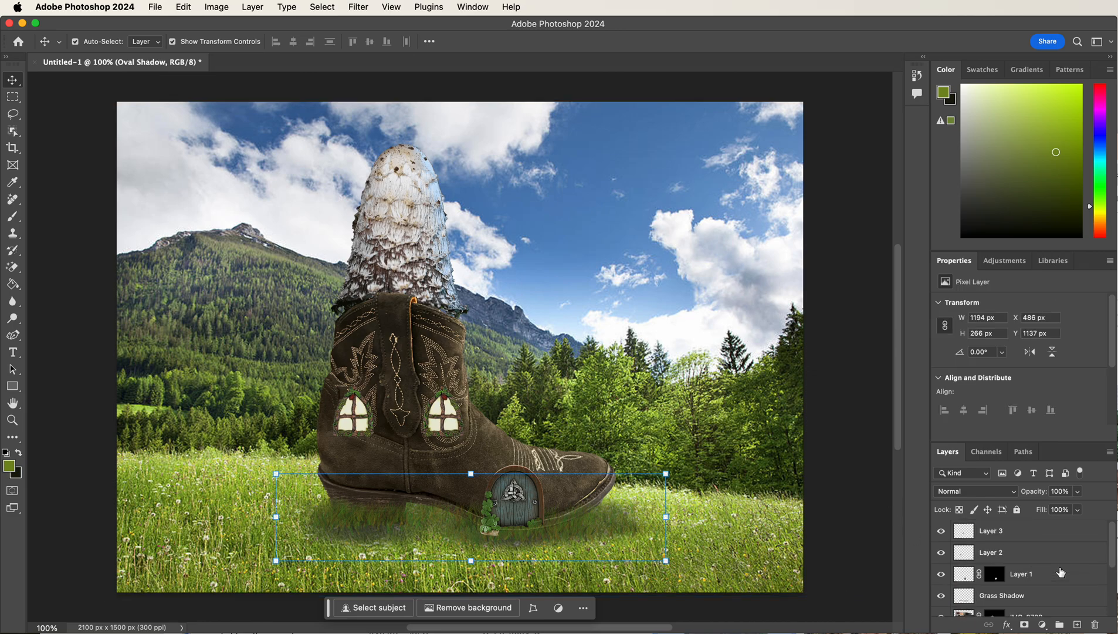
{"action": "left_click", "coordinate": [1034, 536]}
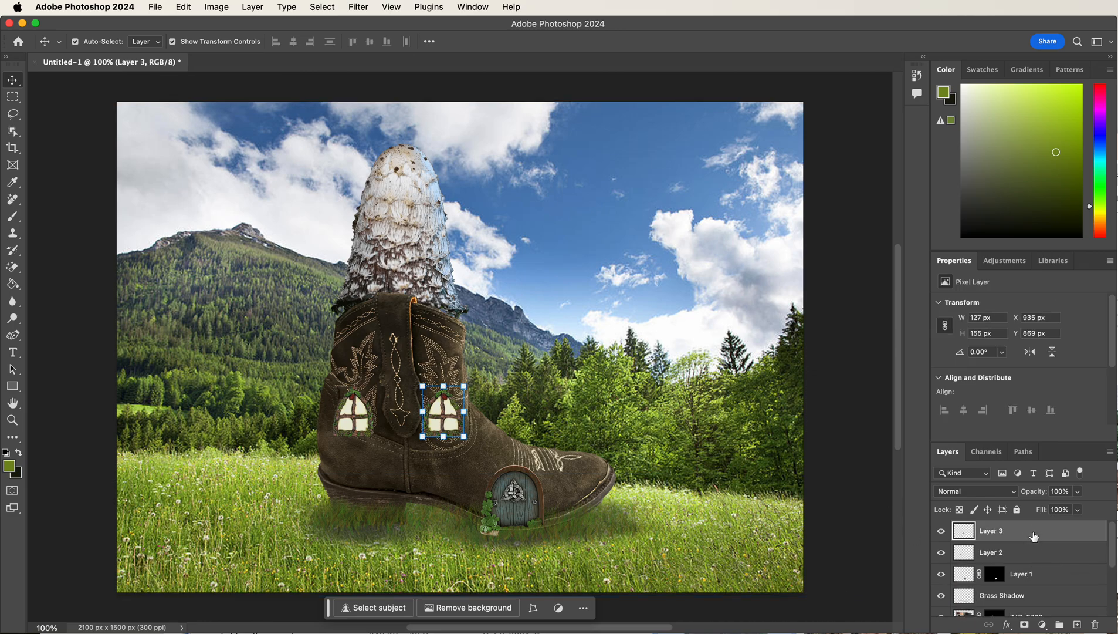
{"action": "left_click", "coordinate": [1078, 625]}
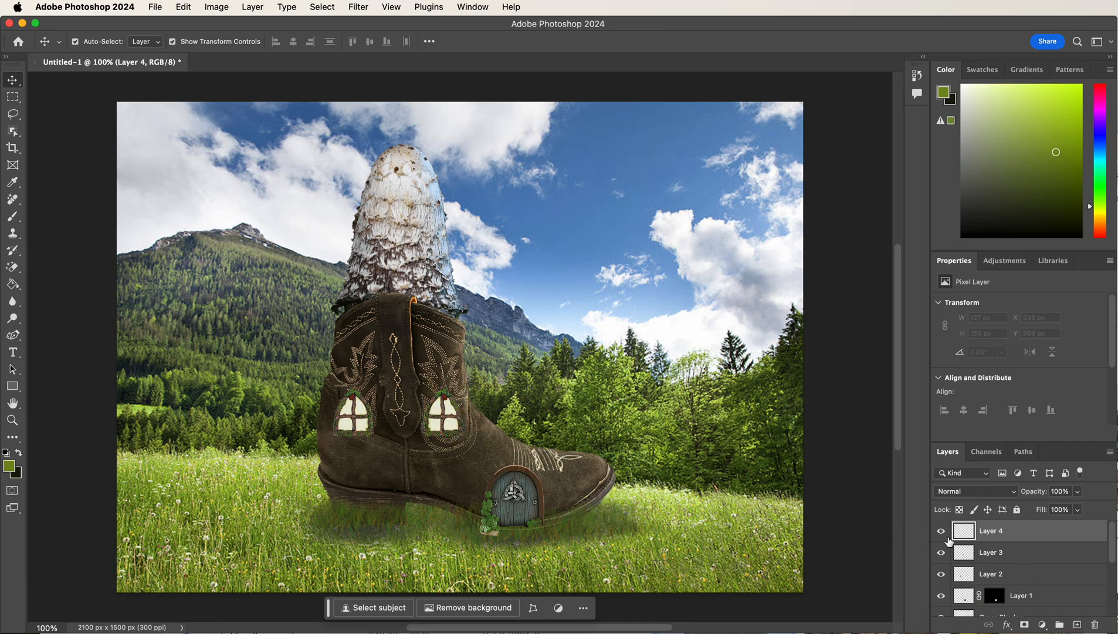
{"action": "double_click", "coordinate": [995, 533]}
{"action": "type", "text": "Window Door Shadows"}
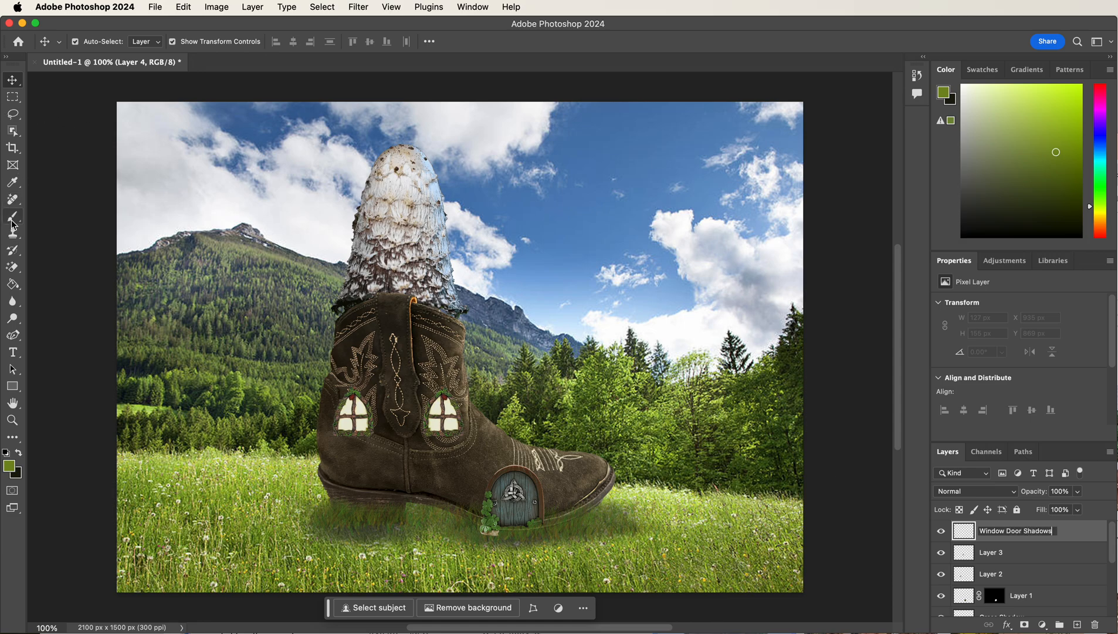
{"action": "key", "text": "Return"}
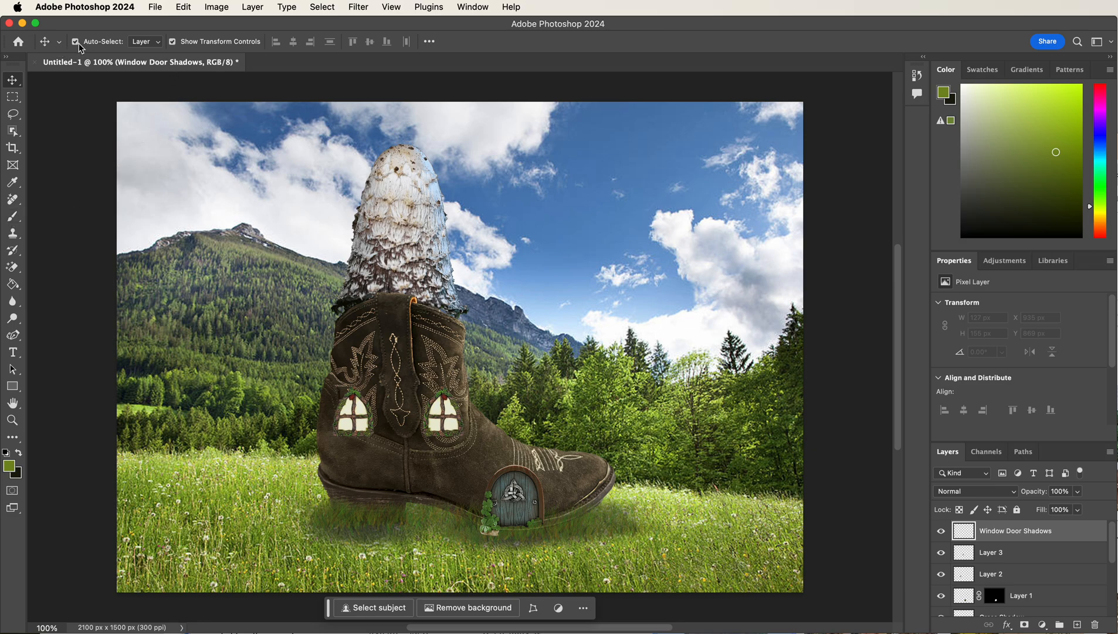
Choose the Soft Round brush from the General Brushes for painting at 73 px
{"action": "left_click", "coordinate": [13, 217]}
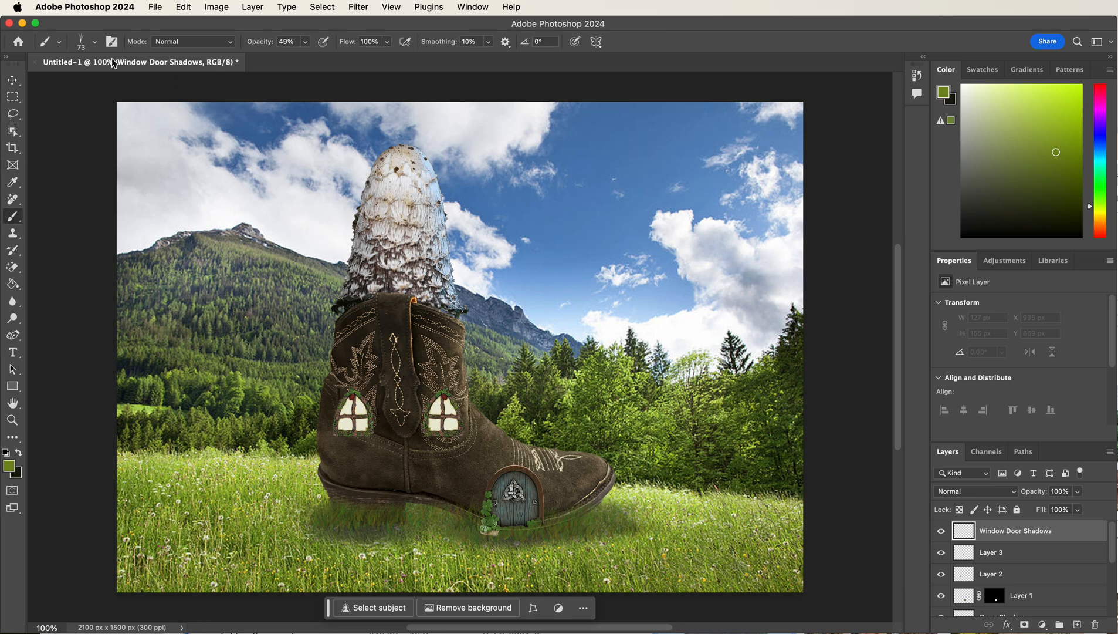
{"action": "left_click", "coordinate": [95, 43]}
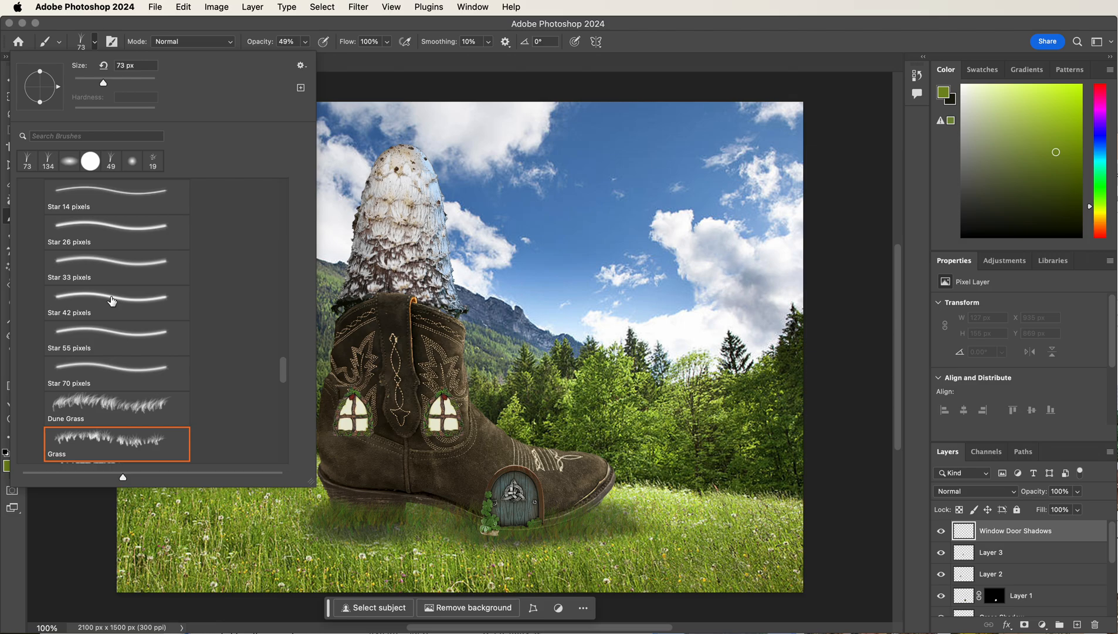
{"action": "scroll", "coordinate": [103, 270], "scroll_direction": "up", "scroll_amount": 15}
{"action": "left_click", "coordinate": [24, 188]}
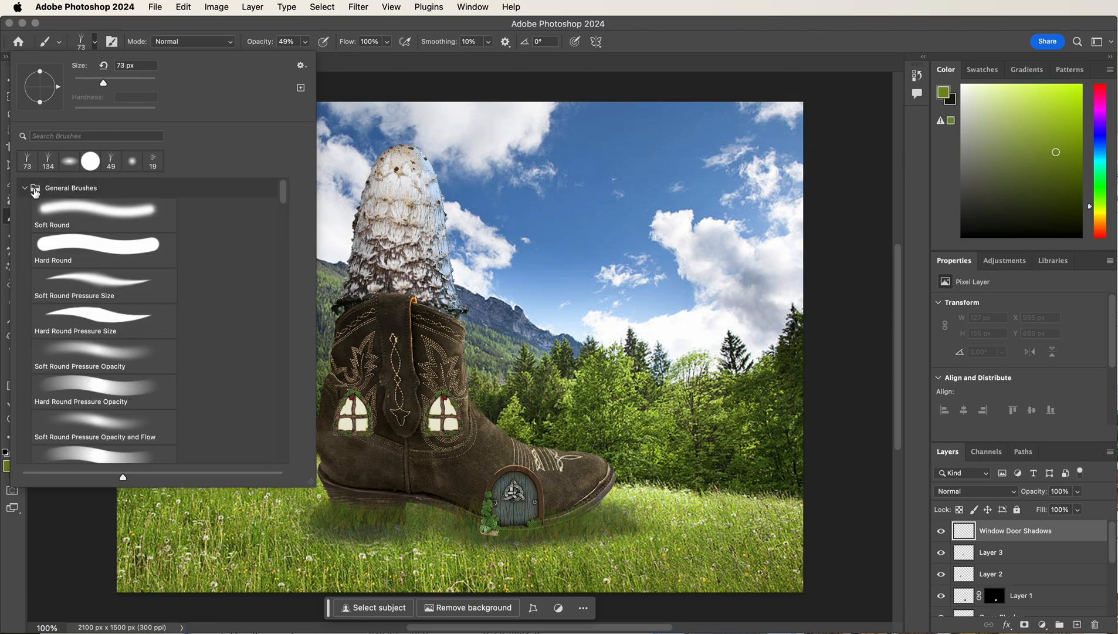
{"action": "left_click", "coordinate": [86, 212]}
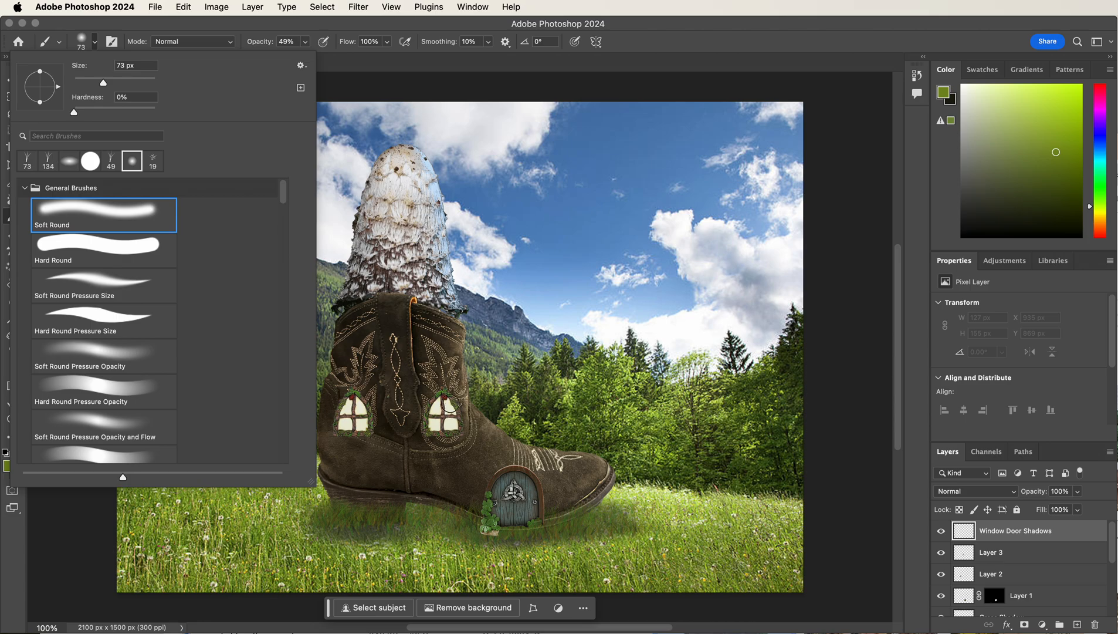
Try shading the front window at 49% opacity, first with the olive color and again with the near-black one
{"action": "left_click", "coordinate": [446, 403]}
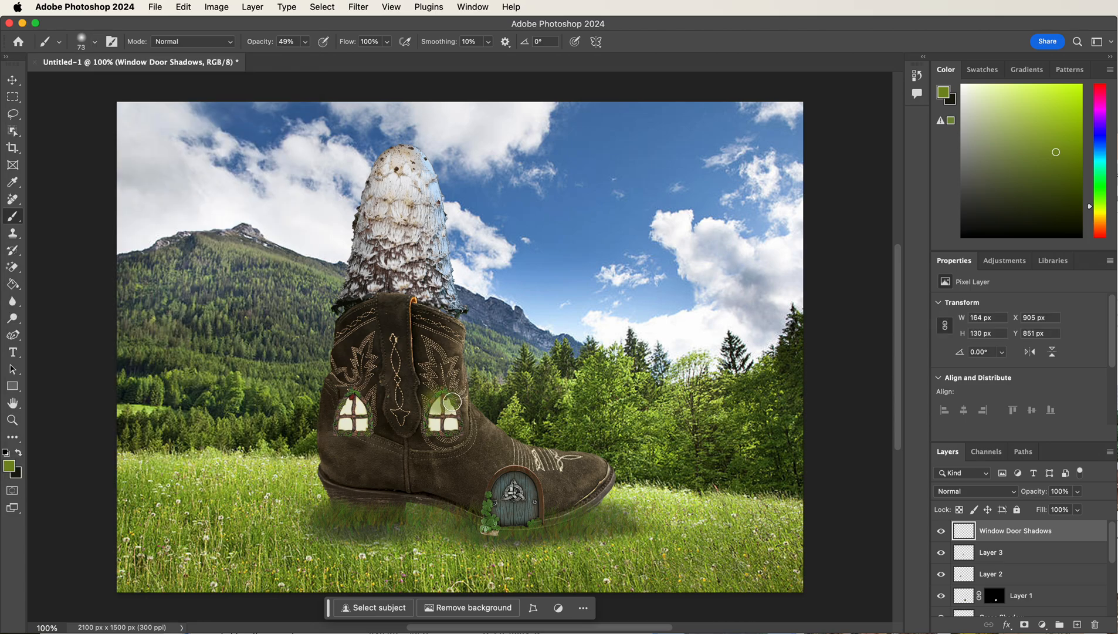
{"action": "key", "text": "x"}
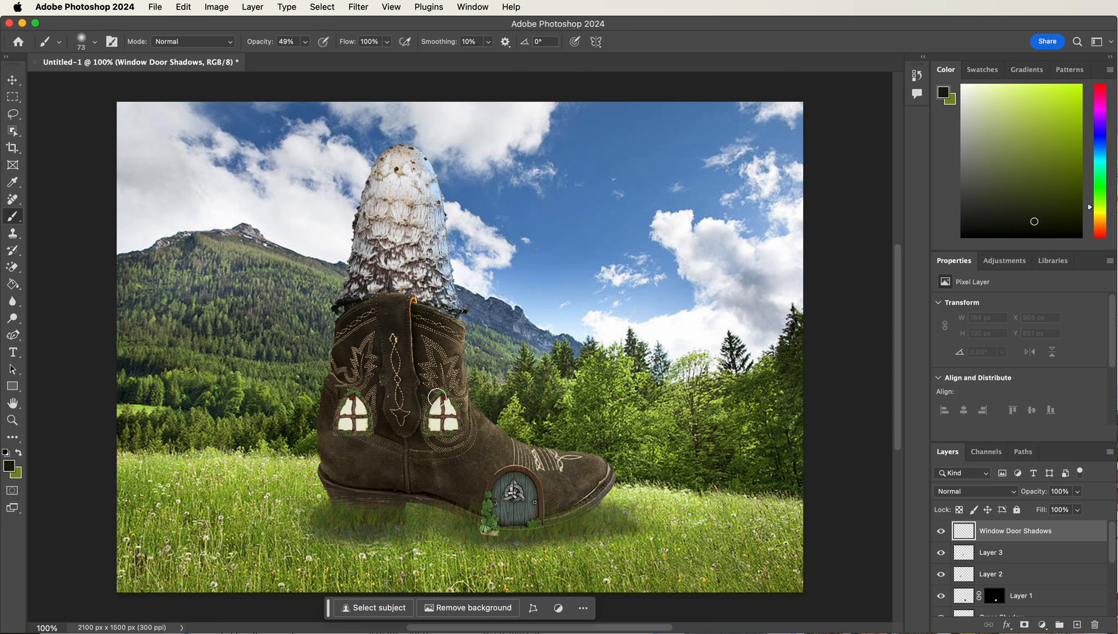
{"action": "left_click_drag", "start_coordinate": [454, 412], "coordinate": [448, 413]}
Change the foreground color to a muted grey-green and lower the brush opacity to 17%
{"action": "left_click", "coordinate": [8, 468]}
{"action": "left_click", "coordinate": [566, 633]}
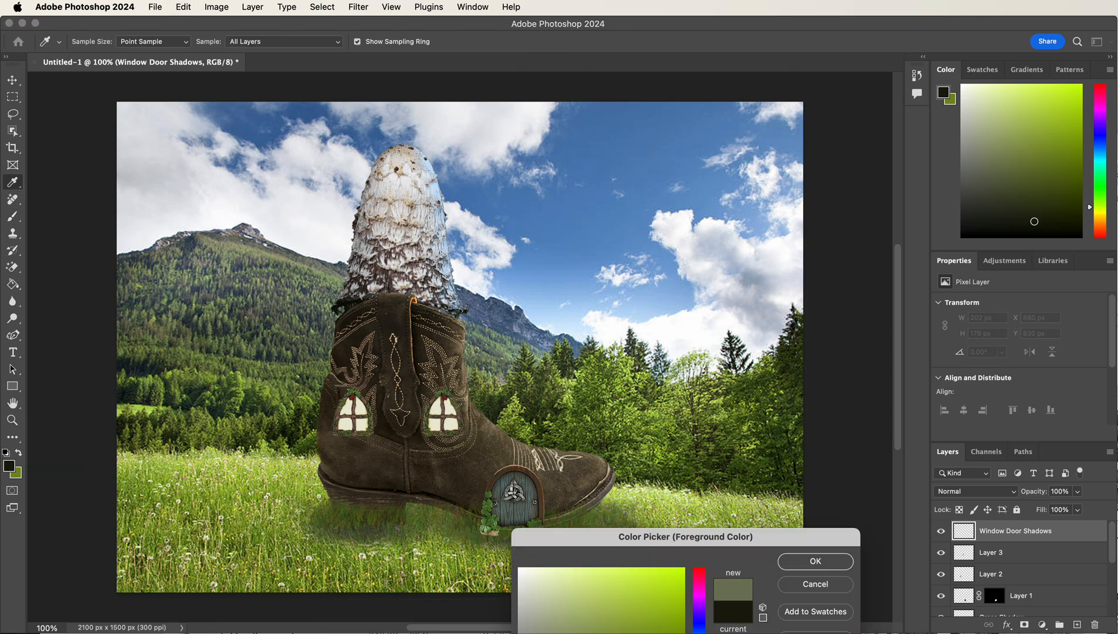
{"action": "left_click", "coordinate": [815, 561]}
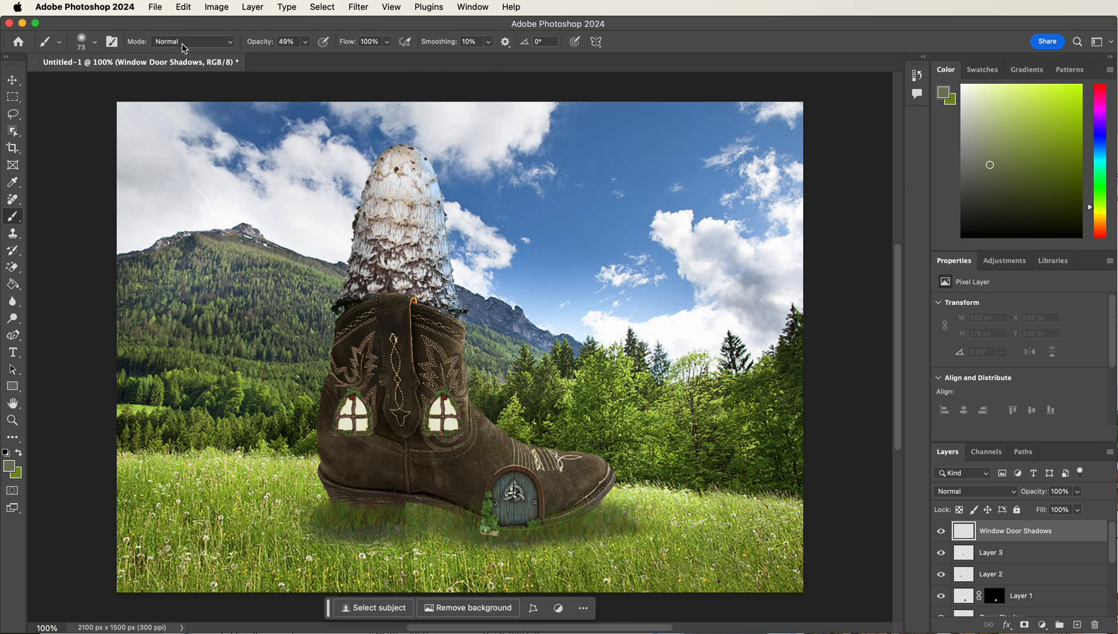
{"action": "left_click", "coordinate": [303, 43]}
{"action": "left_click", "coordinate": [286, 57]}
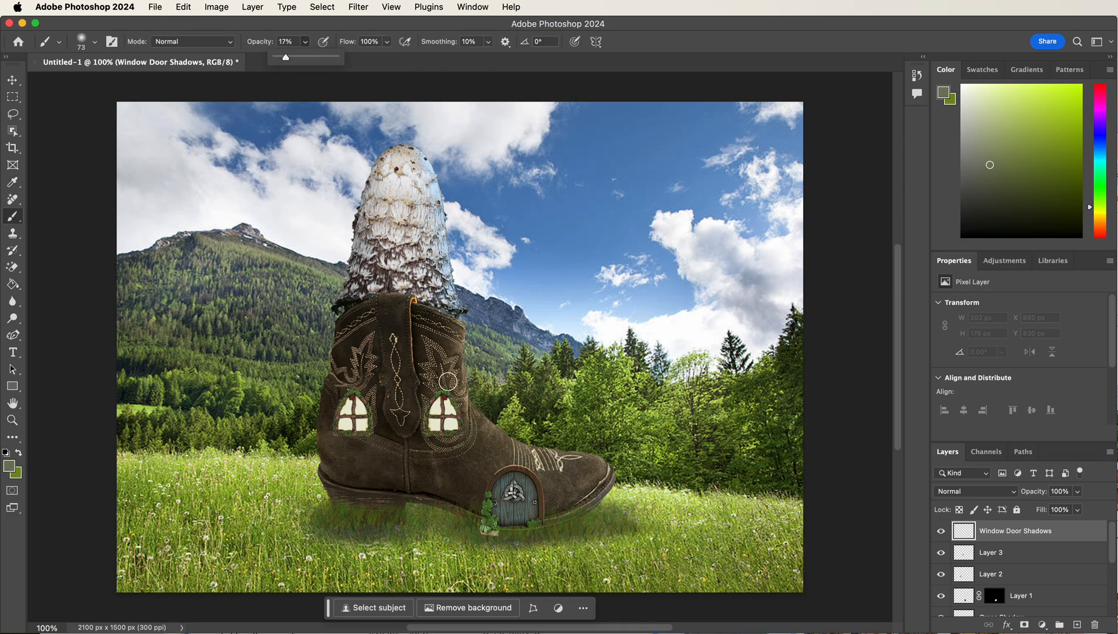
Undo a grey-green trial stroke over the front window and change the foreground color to a dark neutral grey
{"action": "mouse_move", "coordinate": [442, 387]}
{"action": "left_mouse_down"}
{"action": "mouse_move", "coordinate": [424, 398]}
{"action": "mouse_move", "coordinate": [457, 410]}
{"action": "mouse_move", "coordinate": [451, 431]}
{"action": "mouse_move", "coordinate": [464, 426]}
{"action": "left_mouse_up"}
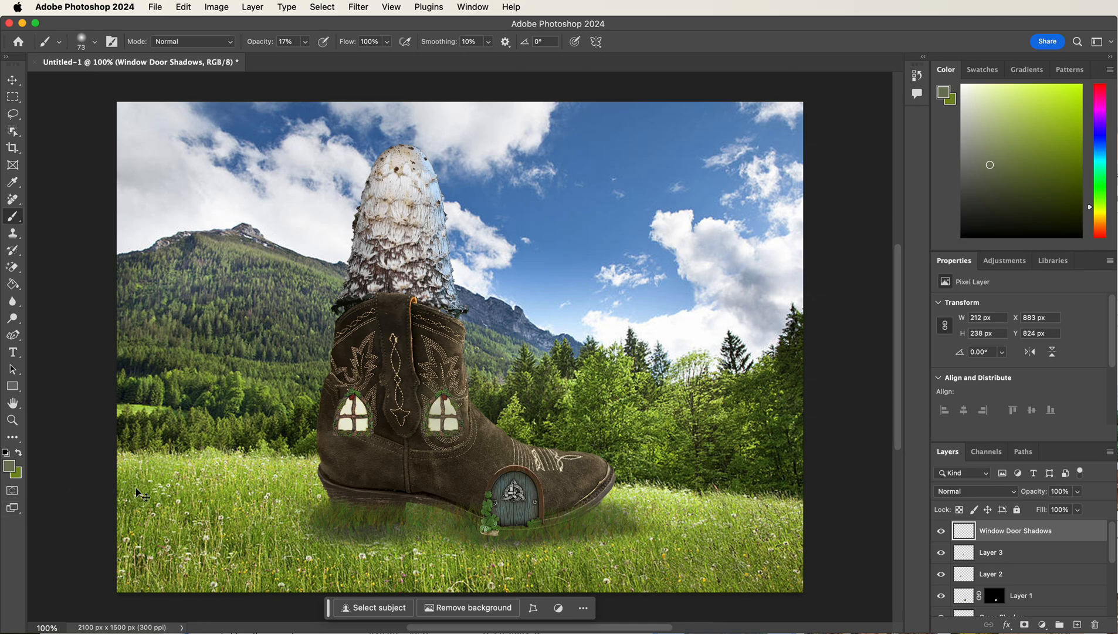
{"action": "key", "text": "super+z"}
{"action": "left_click", "coordinate": [11, 466]}
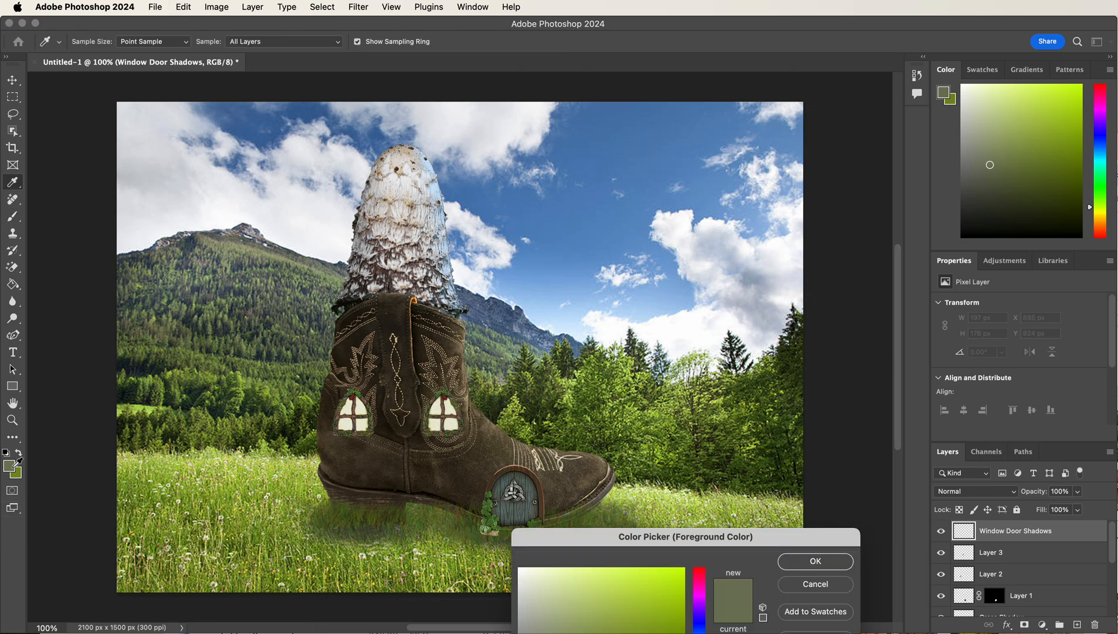
{"action": "left_click_drag", "start_coordinate": [519, 632], "coordinate": [519, 633]}
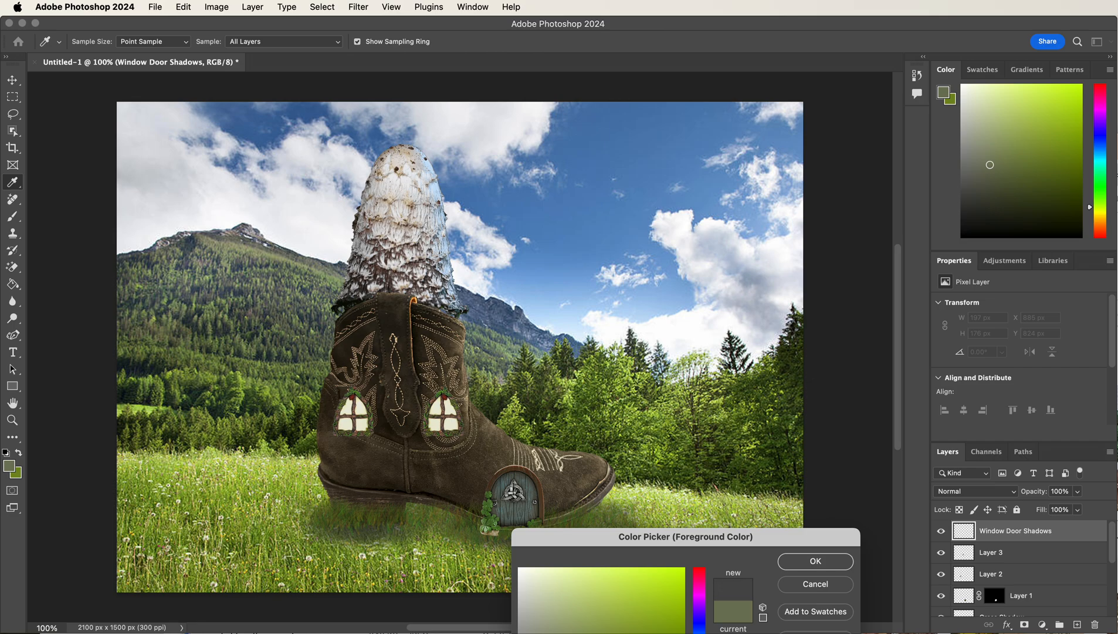
{"action": "left_click", "coordinate": [797, 562]}
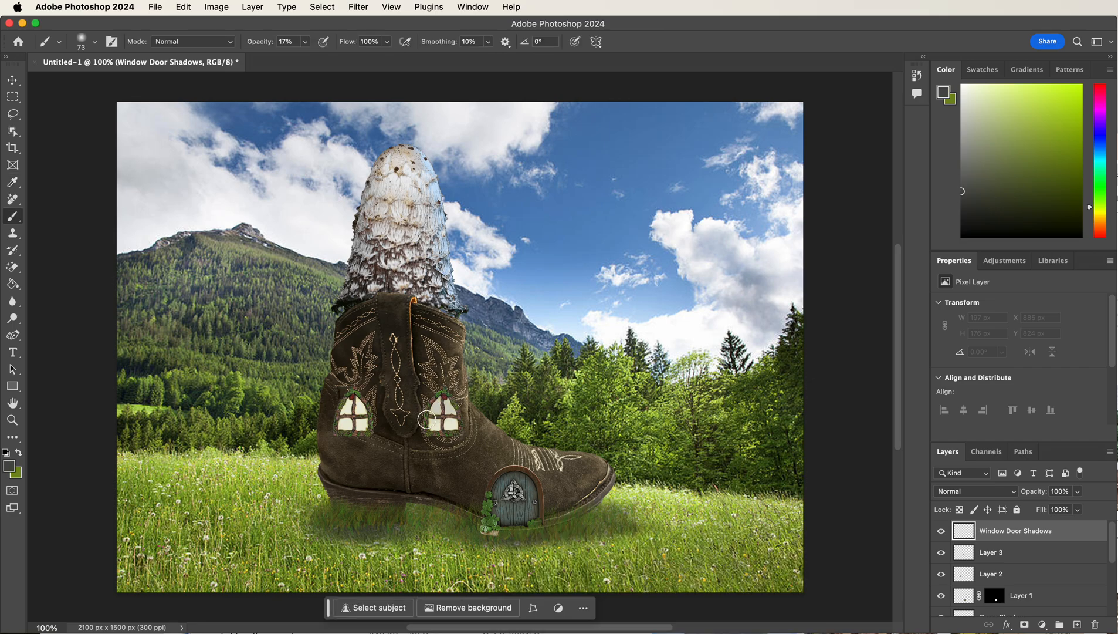
Paint soft dark-grey shading over both windows and the fairy door on the Window Door Shadows layer
{"action": "left_click_drag", "start_coordinate": [450, 429], "coordinate": [438, 429]}
{"action": "mouse_move", "coordinate": [360, 396]}
{"action": "left_mouse_down"}
{"action": "mouse_move", "coordinate": [351, 389]}
{"action": "mouse_move", "coordinate": [342, 424]}
{"action": "mouse_move", "coordinate": [358, 436]}
{"action": "left_mouse_up"}
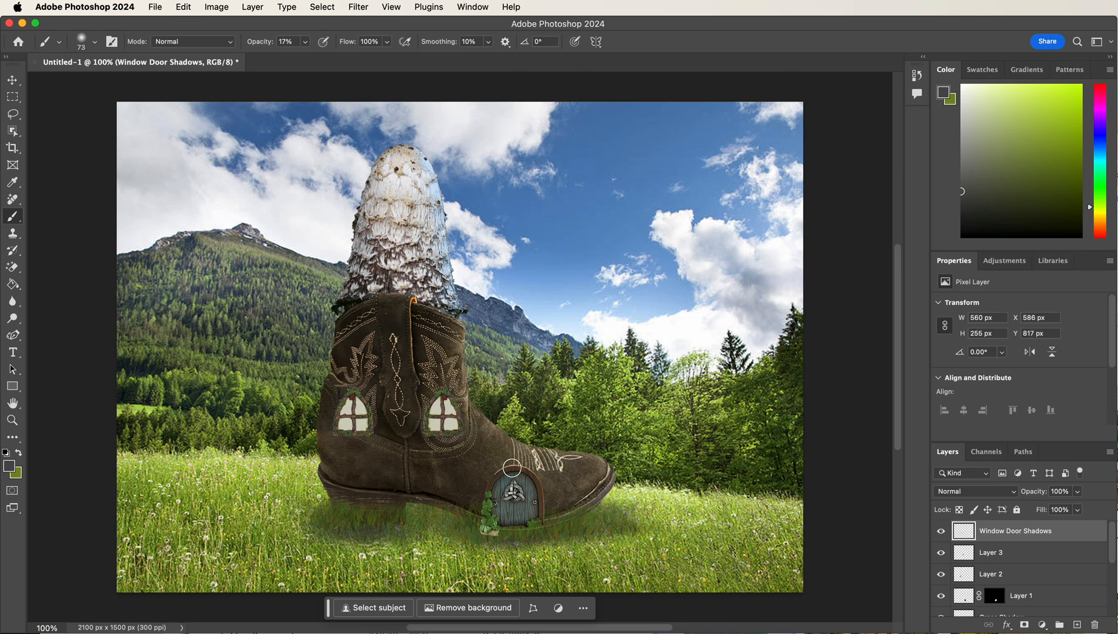
{"action": "mouse_move", "coordinate": [515, 470]}
{"action": "left_mouse_down"}
{"action": "mouse_move", "coordinate": [487, 501]}
{"action": "mouse_move", "coordinate": [533, 482]}
{"action": "mouse_move", "coordinate": [488, 499]}
{"action": "mouse_move", "coordinate": [486, 519]}
{"action": "mouse_move", "coordinate": [527, 539]}
{"action": "mouse_move", "coordinate": [472, 531]}
{"action": "mouse_move", "coordinate": [520, 530]}
{"action": "mouse_move", "coordinate": [482, 519]}
{"action": "mouse_move", "coordinate": [487, 481]}
{"action": "mouse_move", "coordinate": [494, 487]}
{"action": "mouse_move", "coordinate": [515, 454]}
{"action": "mouse_move", "coordinate": [535, 481]}
{"action": "mouse_move", "coordinate": [534, 519]}
{"action": "mouse_move", "coordinate": [546, 520]}
{"action": "mouse_move", "coordinate": [473, 521]}
{"action": "mouse_move", "coordinate": [537, 527]}
{"action": "mouse_move", "coordinate": [509, 533]}
{"action": "mouse_move", "coordinate": [520, 534]}
{"action": "mouse_move", "coordinate": [616, 524]}
{"action": "mouse_move", "coordinate": [582, 510]}
{"action": "left_mouse_up"}
Switch to Chrome, dismiss the image upload box and search Google Images for vines
{"action": "key", "text": "super+Tab"}
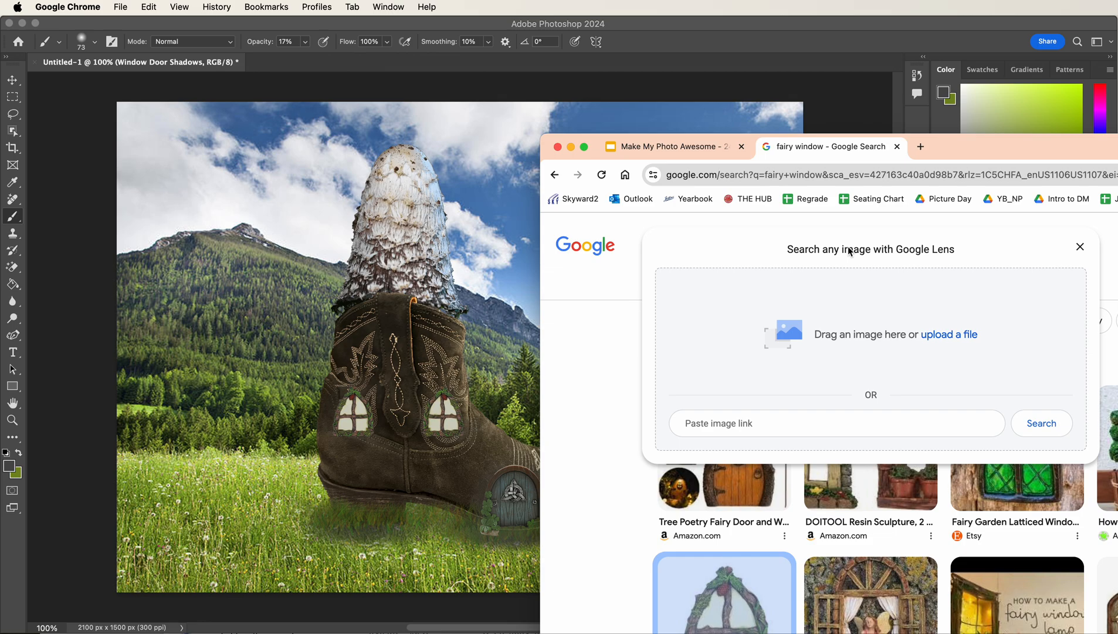
{"action": "left_click", "coordinate": [1081, 250]}
{"action": "left_click_drag", "start_coordinate": [781, 255], "coordinate": [568, 240]}
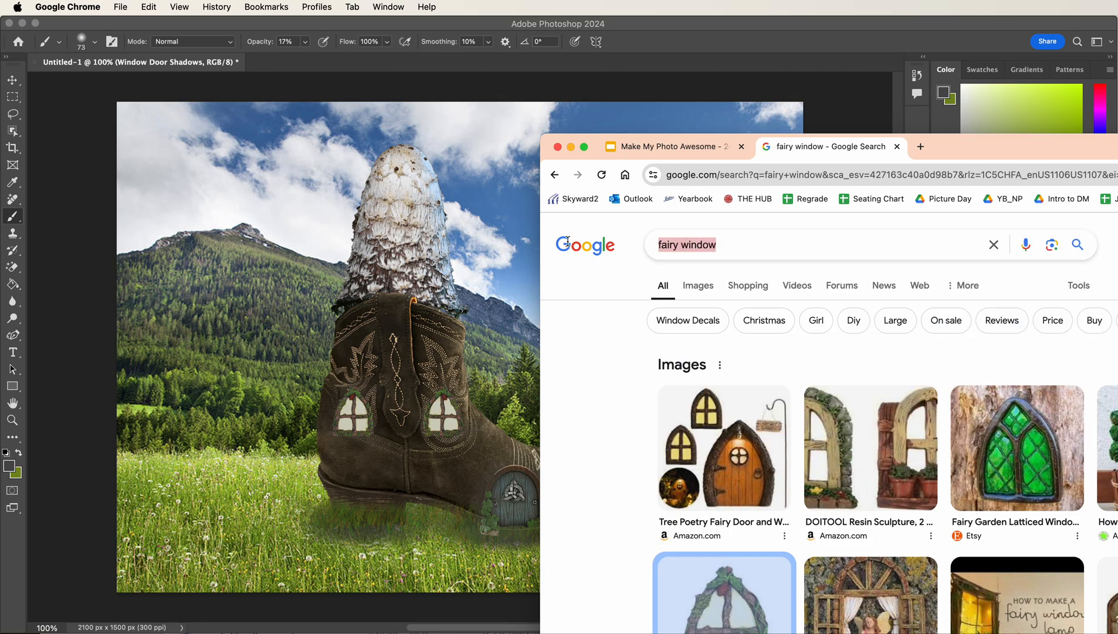
{"action": "type", "text": "vines"}
{"action": "key", "text": "Return"}
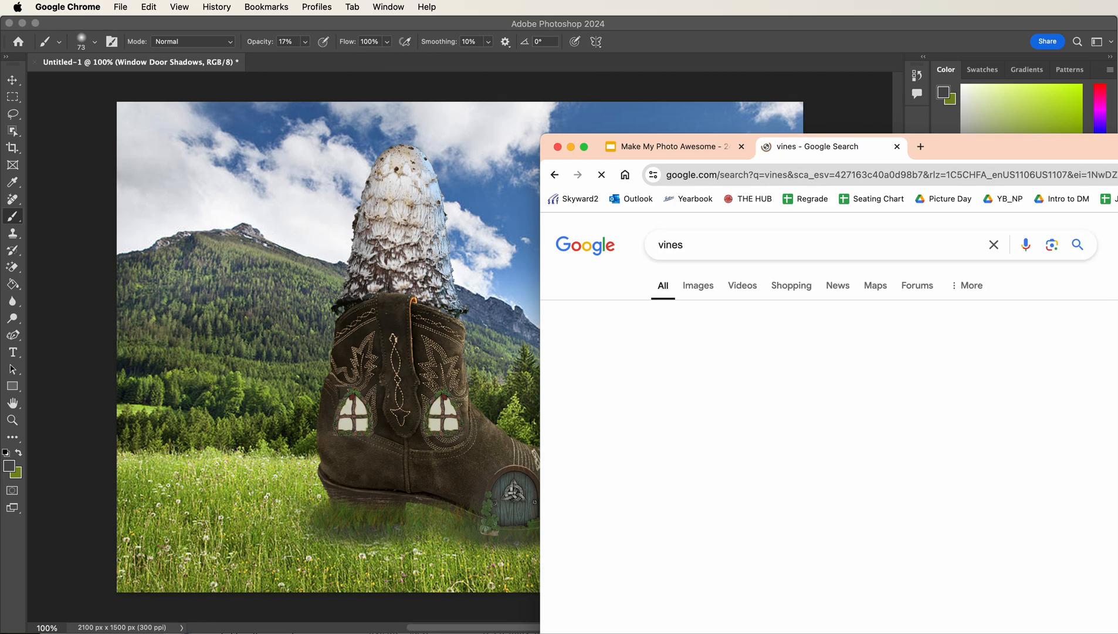
{"action": "left_click", "coordinate": [699, 287]}
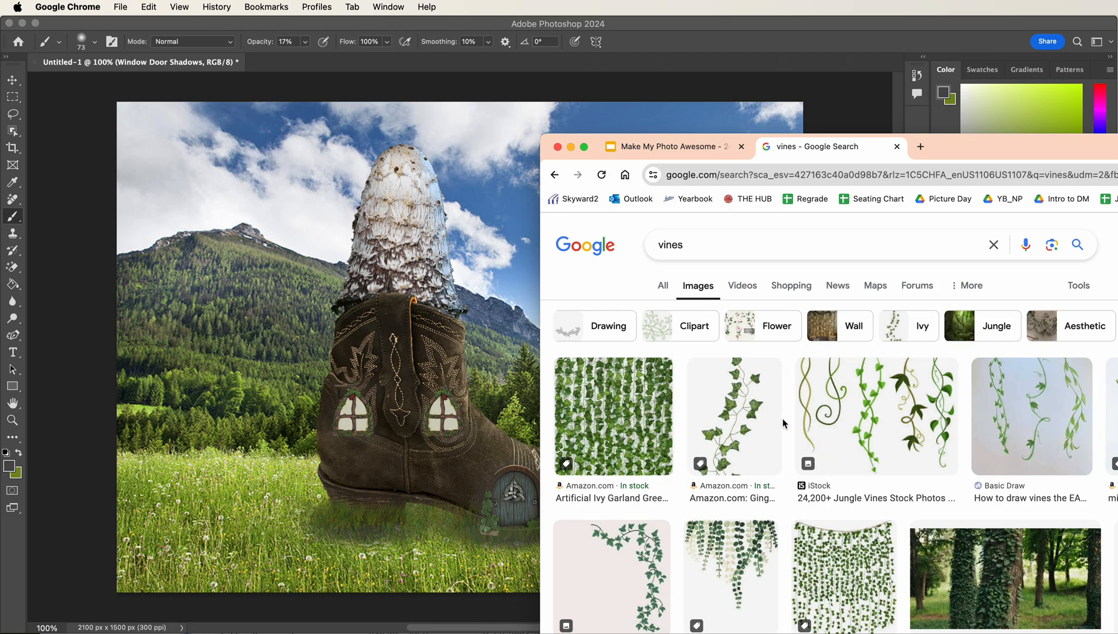
Bring the single ivy strand image into the Photoshop composition and remove its white background
{"action": "left_click", "coordinate": [733, 417]}
{"action": "left_click_drag", "start_coordinate": [733, 417], "coordinate": [282, 410]}
{"action": "left_click", "coordinate": [493, 610]}
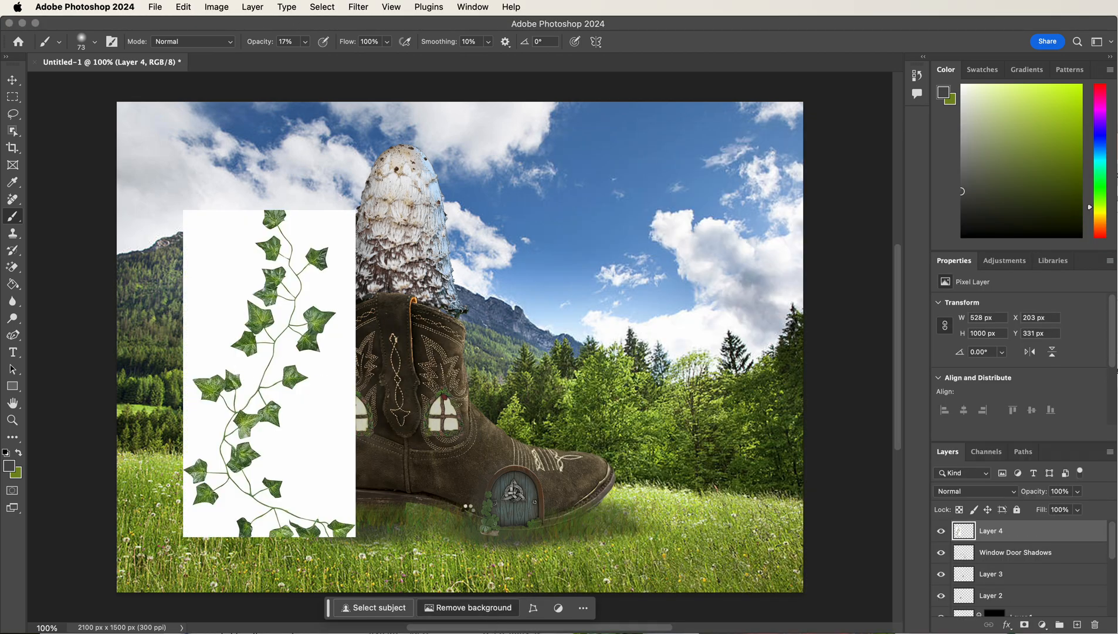
Scale the ivy strand to about 23% and place it on the boot just below the heel-side window
{"action": "left_click", "coordinate": [12, 79]}
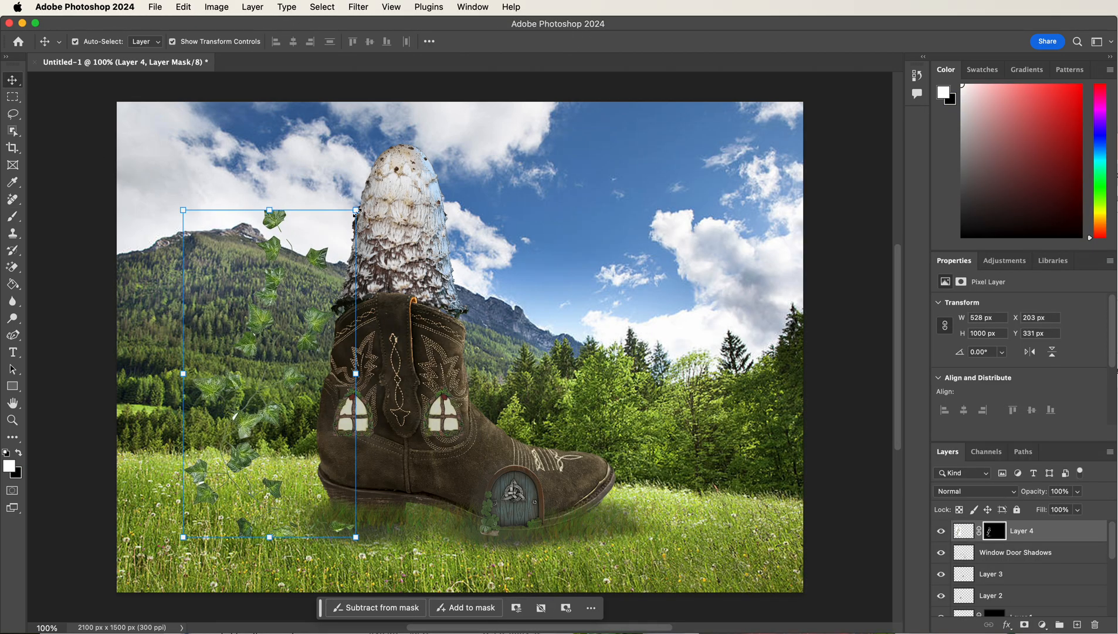
{"action": "left_click_drag", "start_coordinate": [356, 210], "coordinate": [223, 461]}
{"action": "left_click_drag", "start_coordinate": [202, 510], "coordinate": [382, 484]}
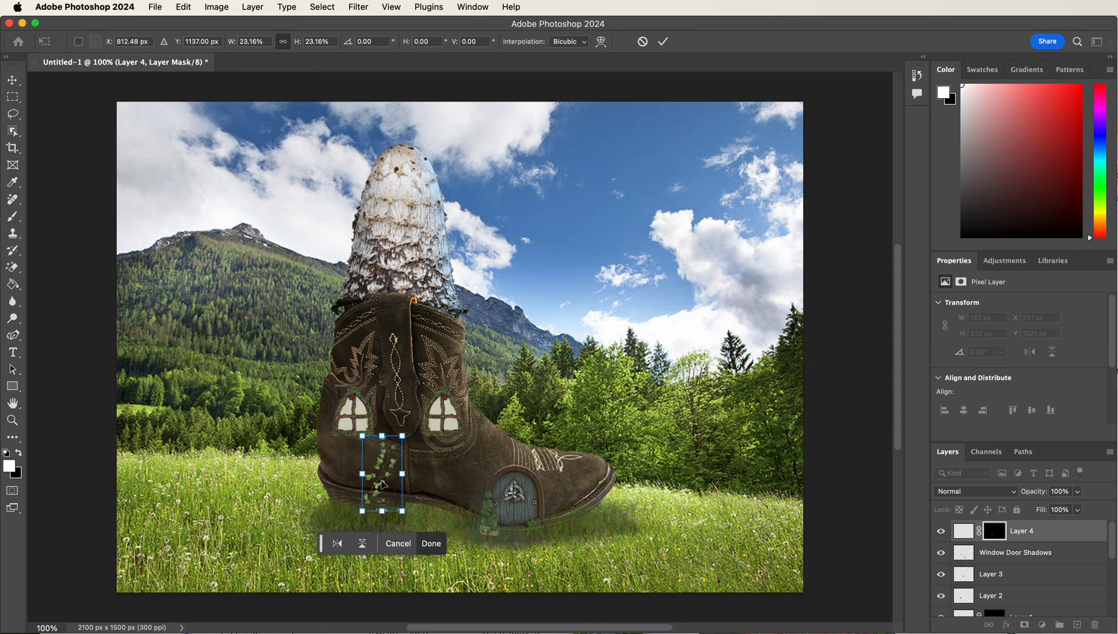
{"action": "left_click", "coordinate": [431, 543]}
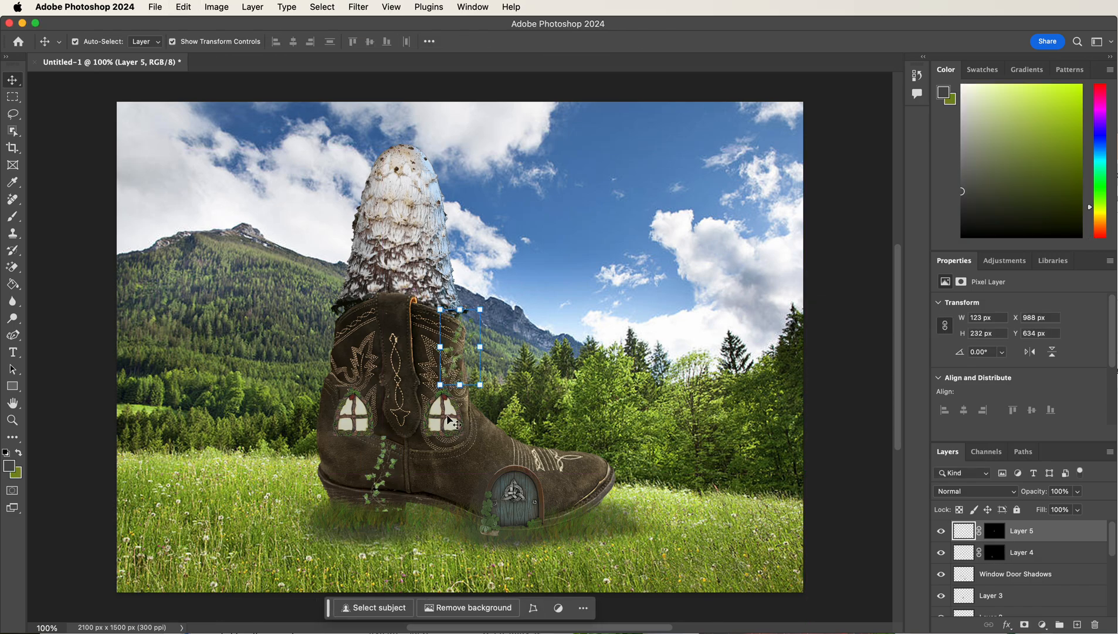
Duplicate the ivy strand to about X 690, Y 1038 px, overlapping the original towards the heel, flip the copy horizontally, and deselect all layers
{"action": "key", "text": "super"}
{"action": "left_click_drag", "start_coordinate": [357, 491], "coordinate": [365, 496]}
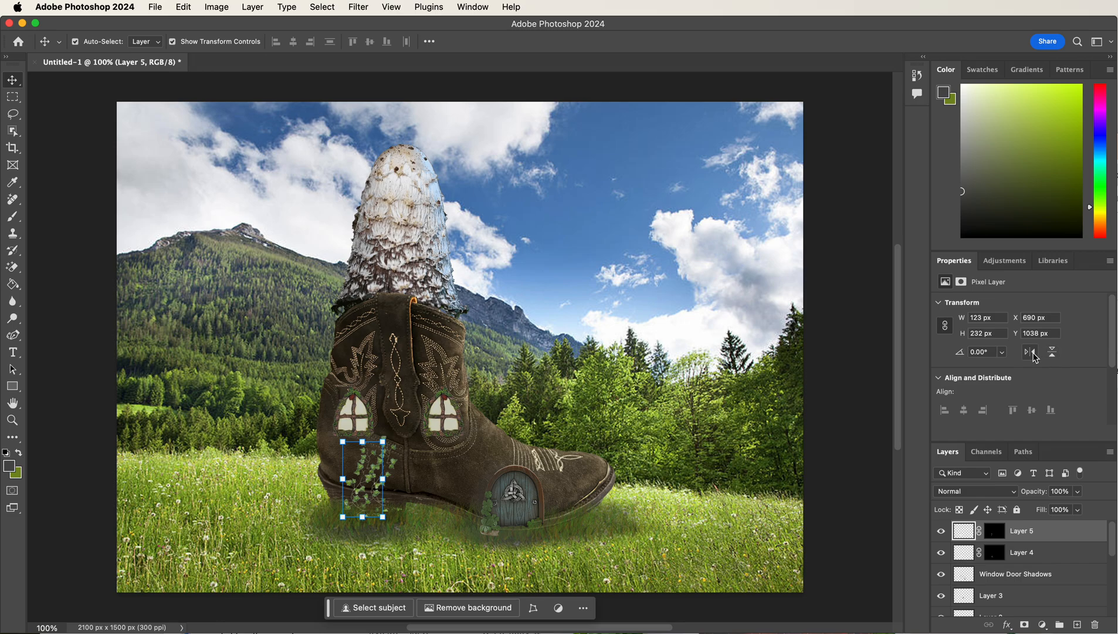
{"action": "left_click", "coordinate": [1032, 352]}
{"action": "left_click", "coordinate": [727, 481]}
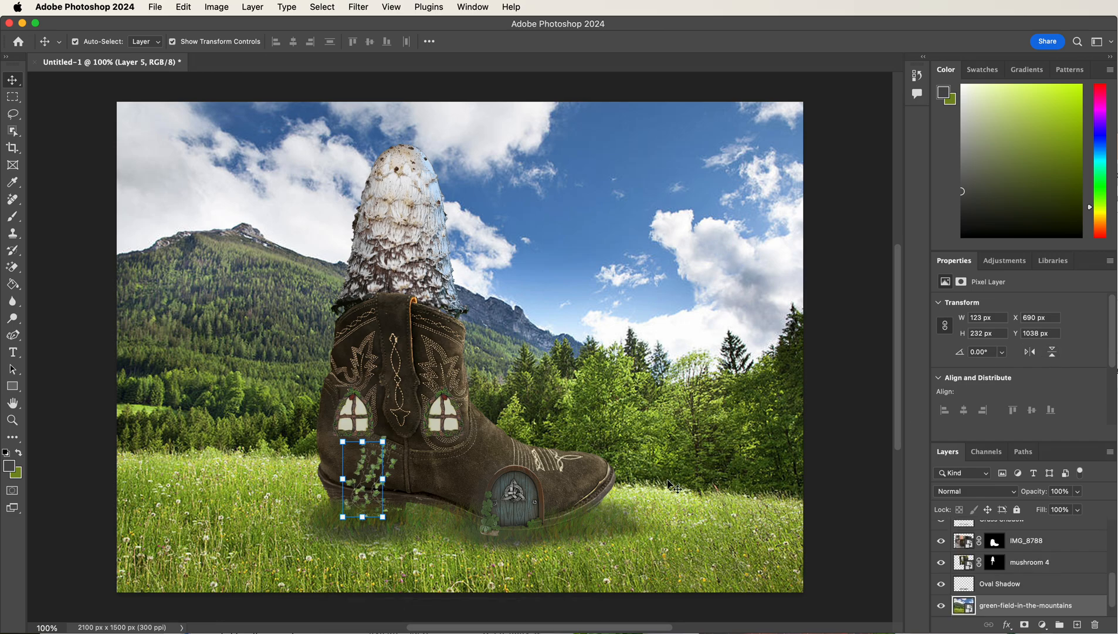
{"action": "left_click", "coordinate": [861, 447]}
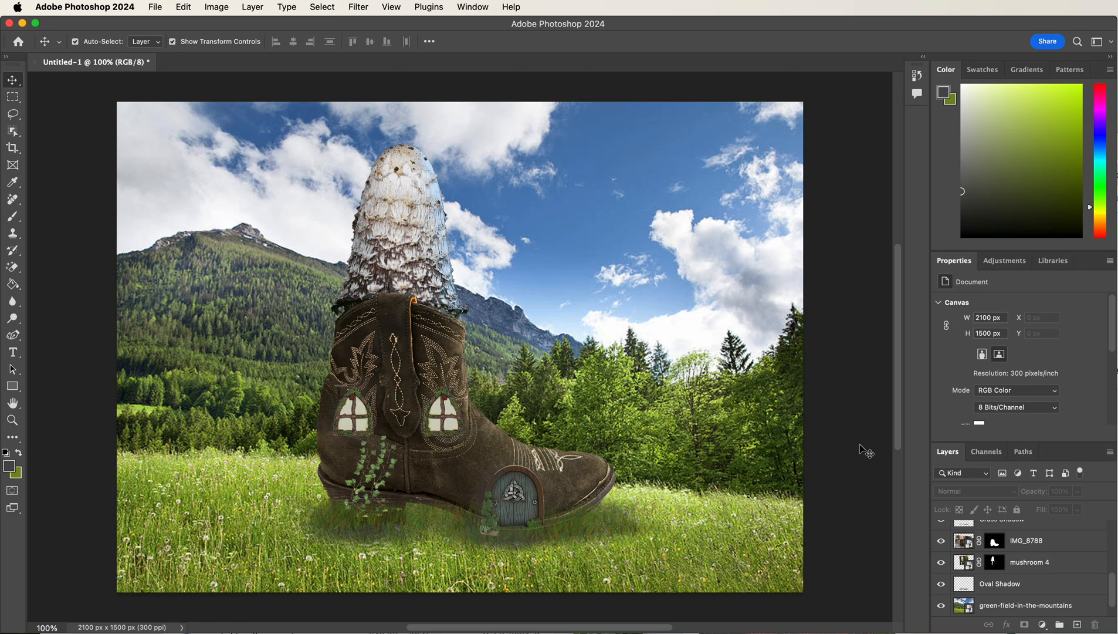